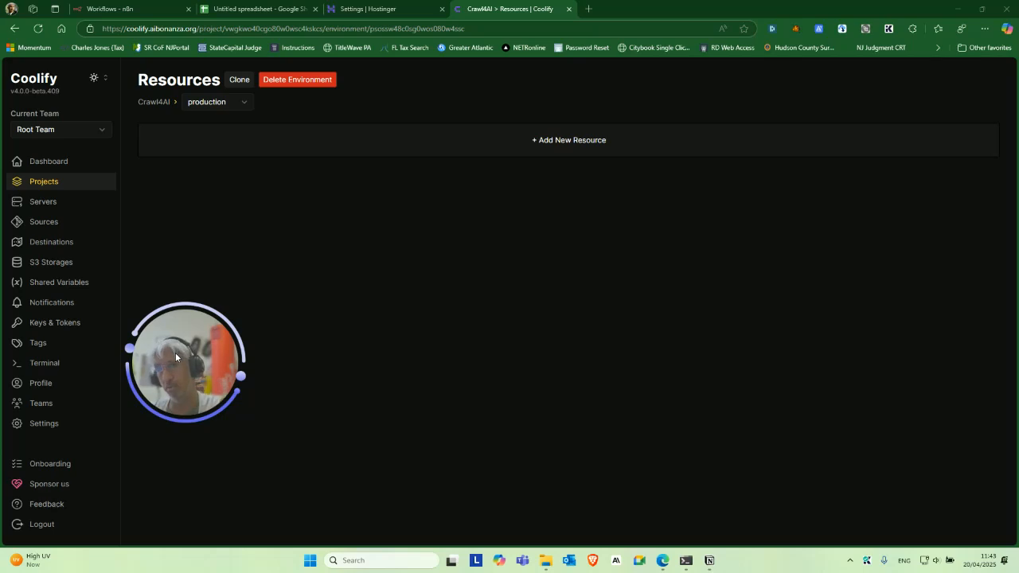
pyautogui.moveTo(175, 352); pyautogui.dragTo(247, 307)
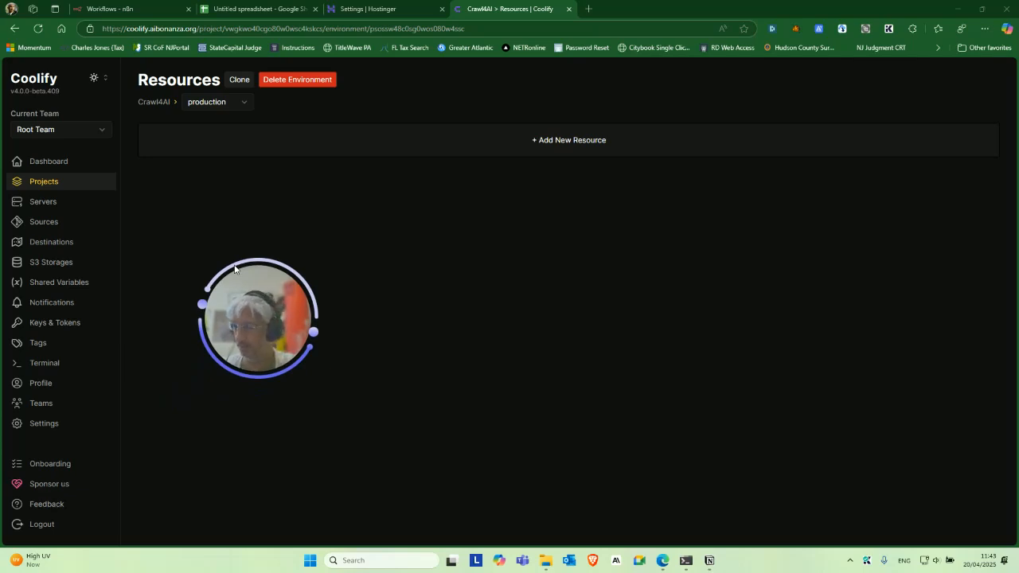
pyautogui.moveTo(256, 313); pyautogui.dragTo(142, 328)
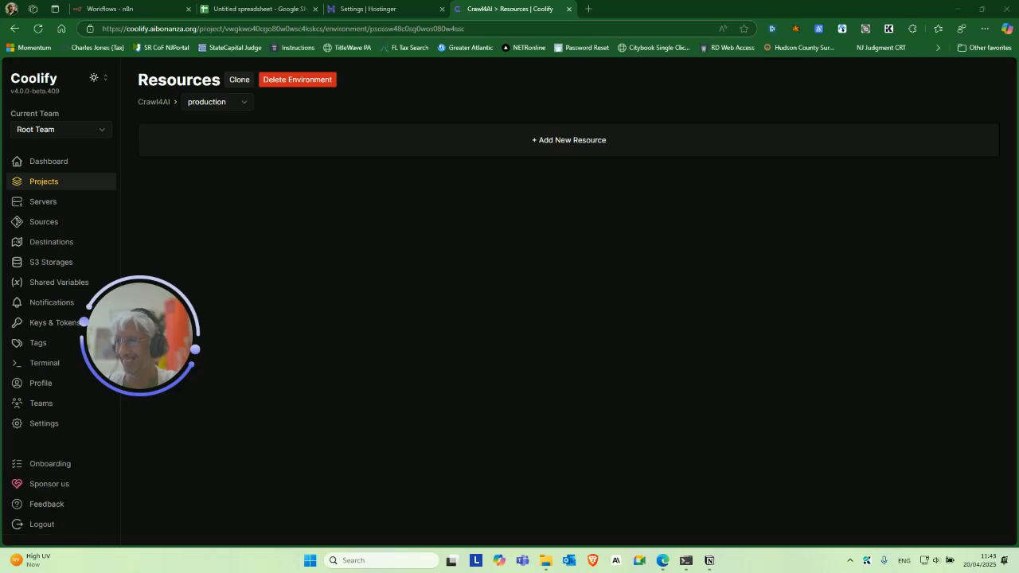
pyautogui.moveTo(0, 342); pyautogui.dragTo(674, 172)
pyautogui.doubleClick(673, 172)
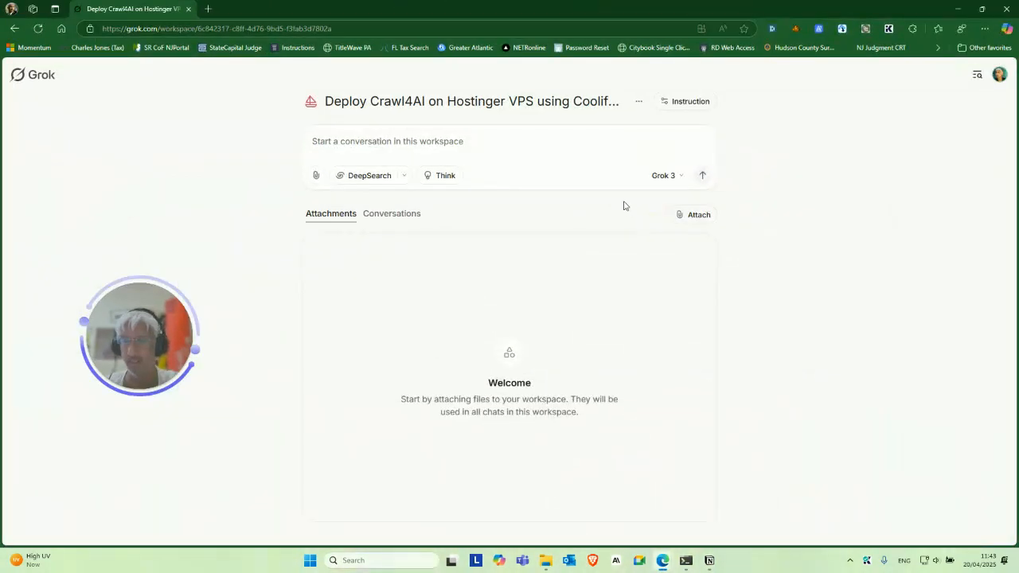
pyautogui.moveTo(149, 330); pyautogui.dragTo(159, 304)
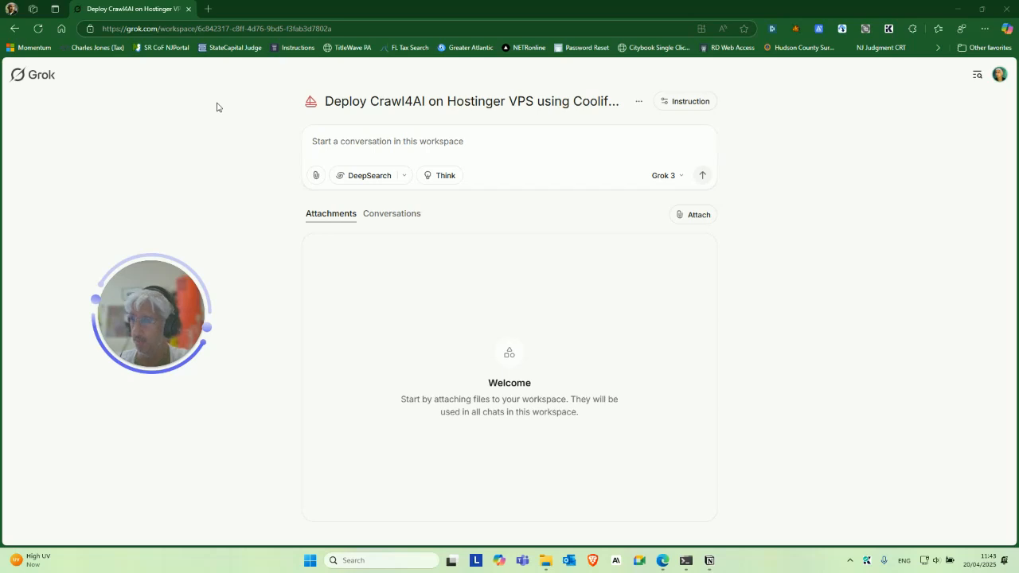
pyautogui.moveTo(330, 10); pyautogui.dragTo(418, 102)
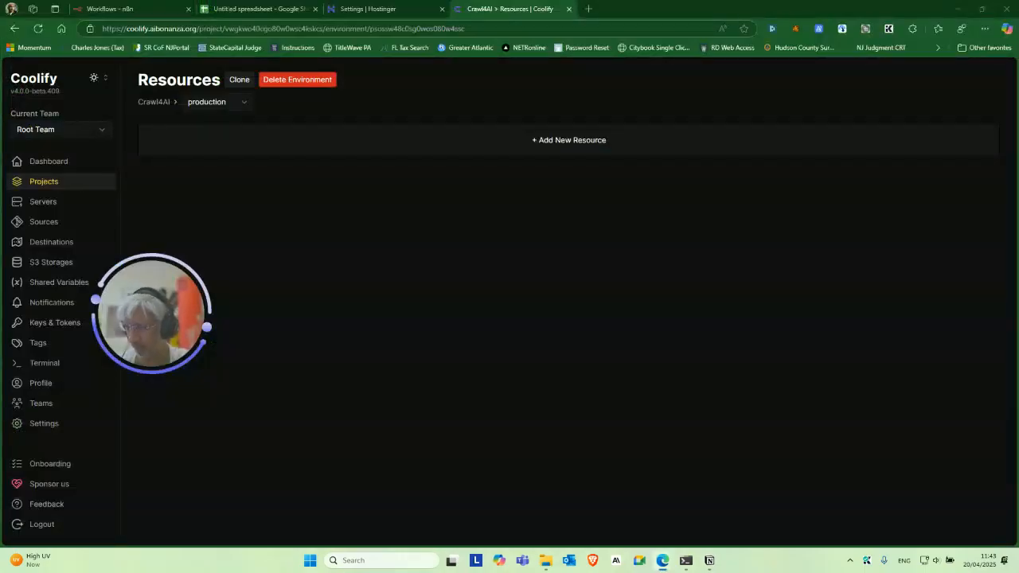
pyautogui.moveTo(148, 298); pyautogui.dragTo(143, 241)
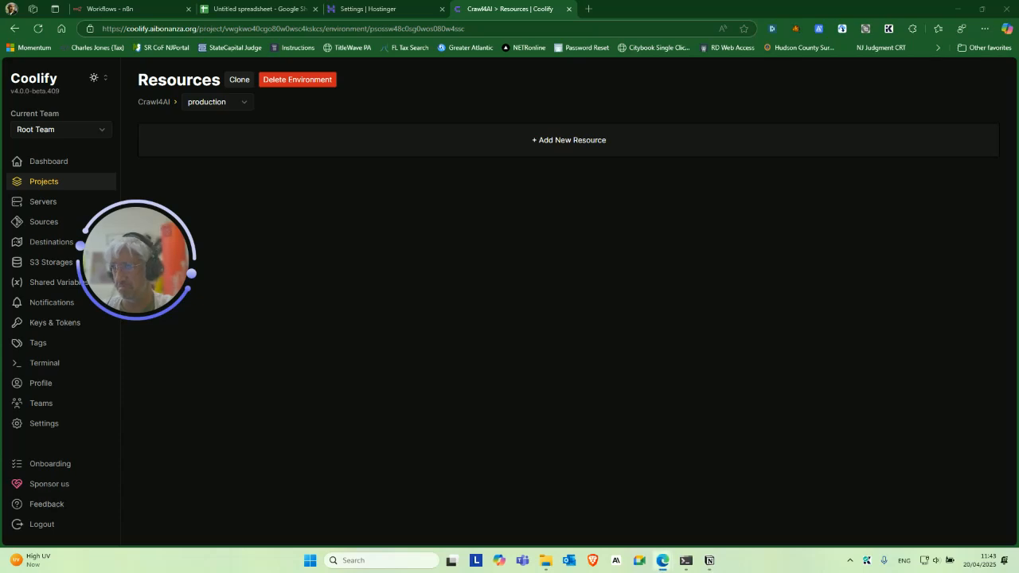
# Step: Bring up the Grok workspace window full screen and send the message "ok lets do this, i'm ready man!!"
pyautogui.moveTo(0, 342); pyautogui.dragTo(741, 158)
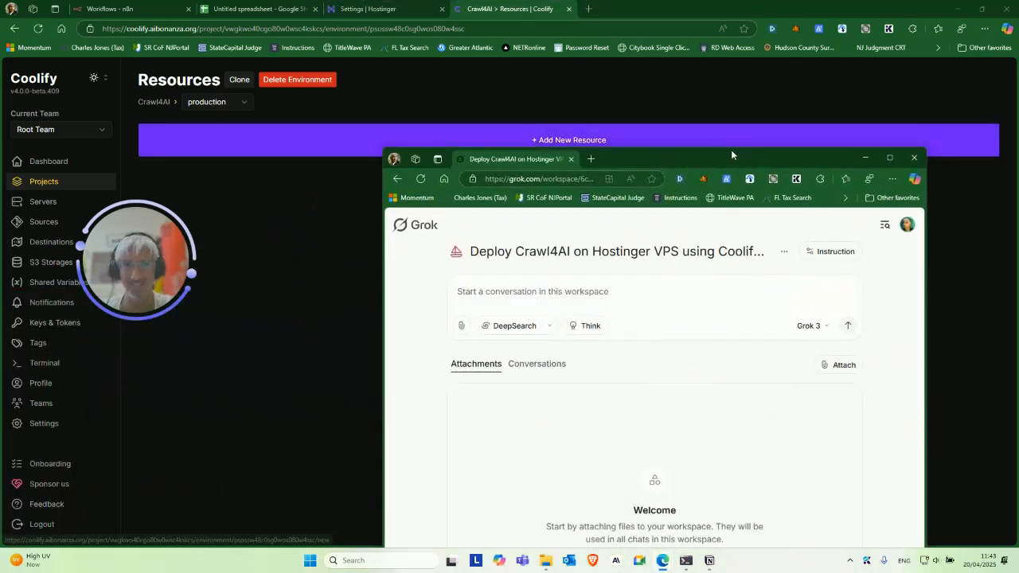
pyautogui.doubleClick(724, 153)
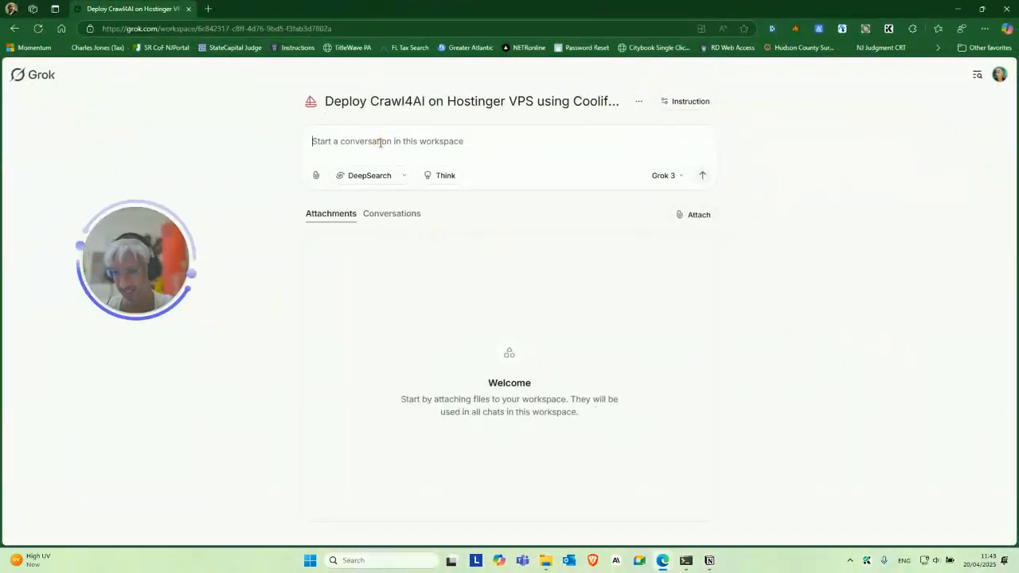
pyautogui.write("ok lets do this, i'm ready man!!")
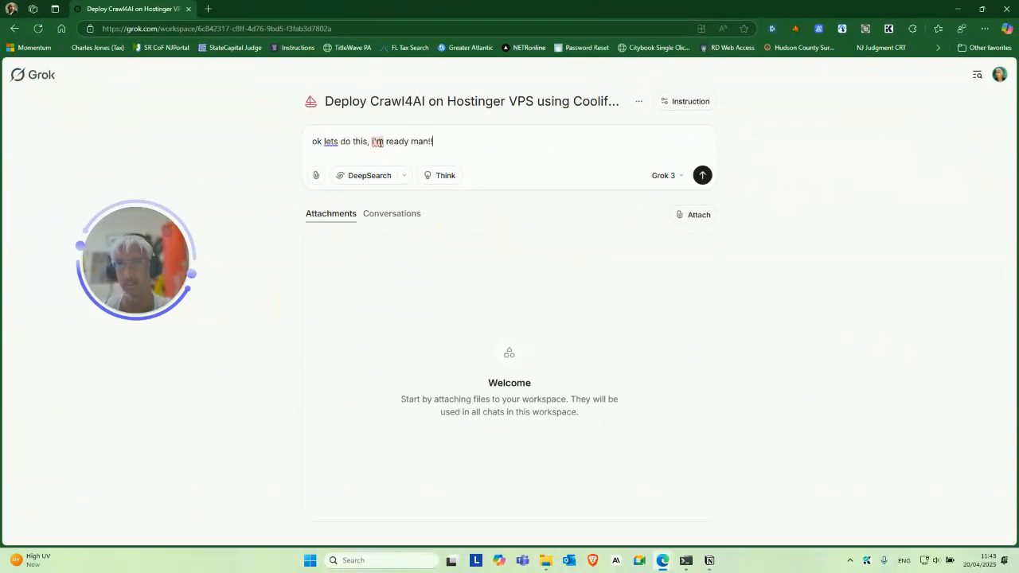
pyautogui.press('Return')
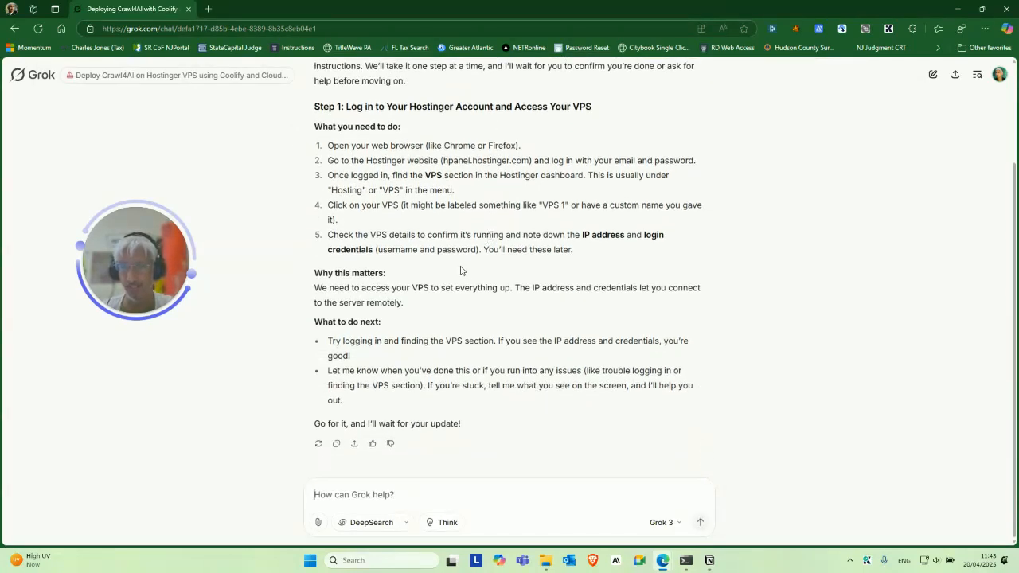
# Step: Reply to Grok's first step with "i'm in baby"
pyautogui.click(363, 495)
pyautogui.write("i'm in baby")
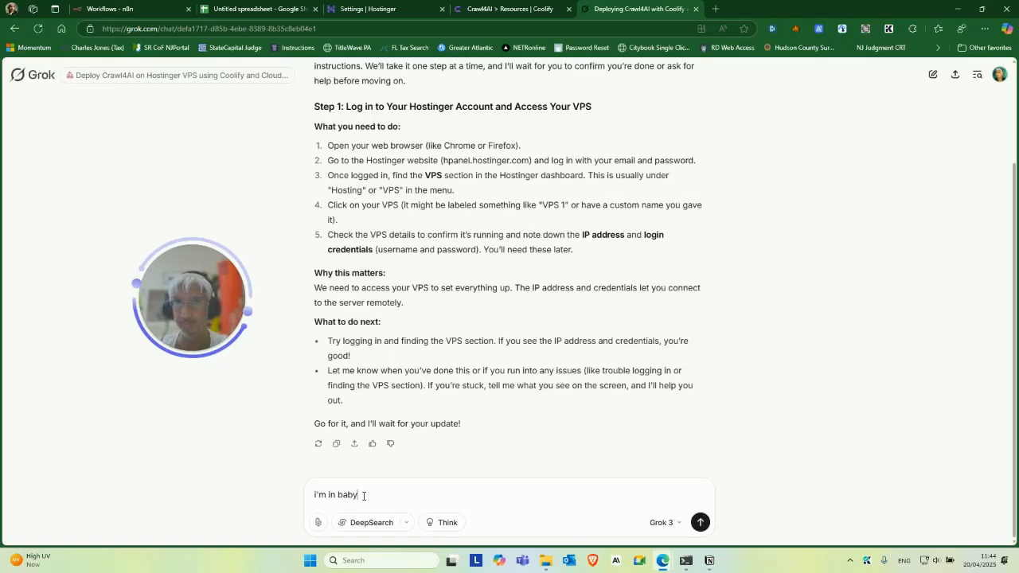
pyautogui.press('Return')
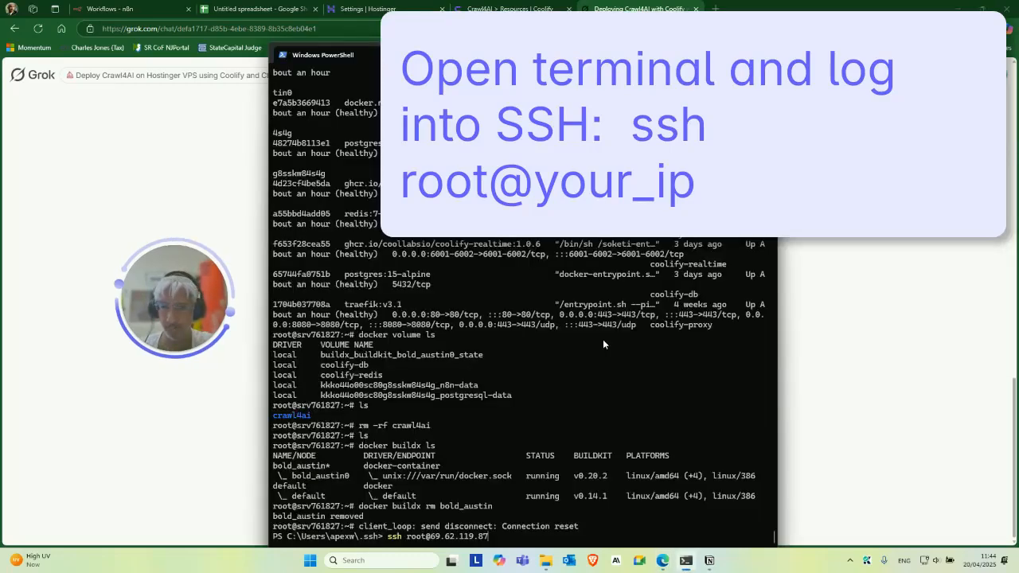
pyautogui.press('Return')
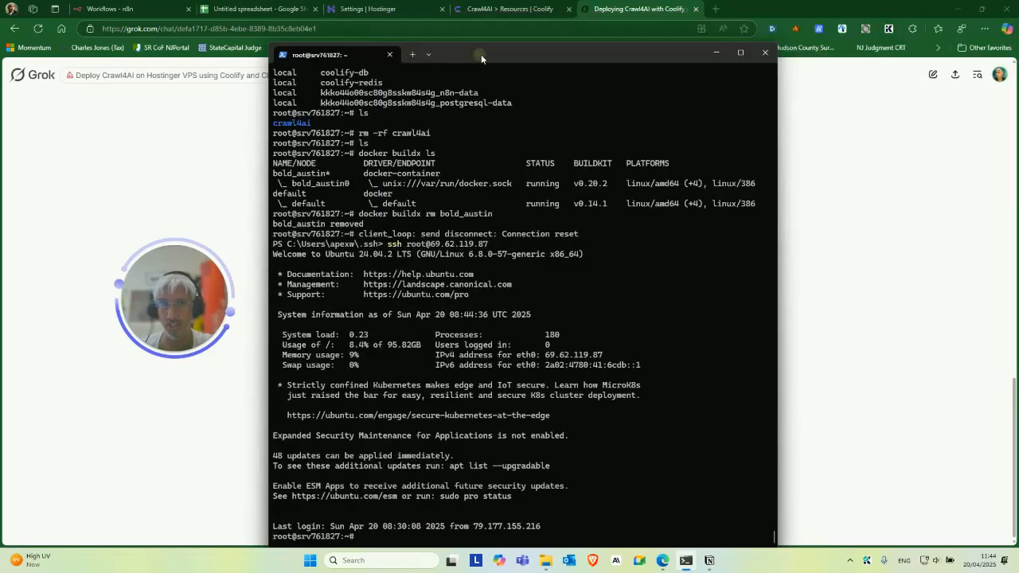
pyautogui.moveTo(478, 54); pyautogui.dragTo(680, 41)
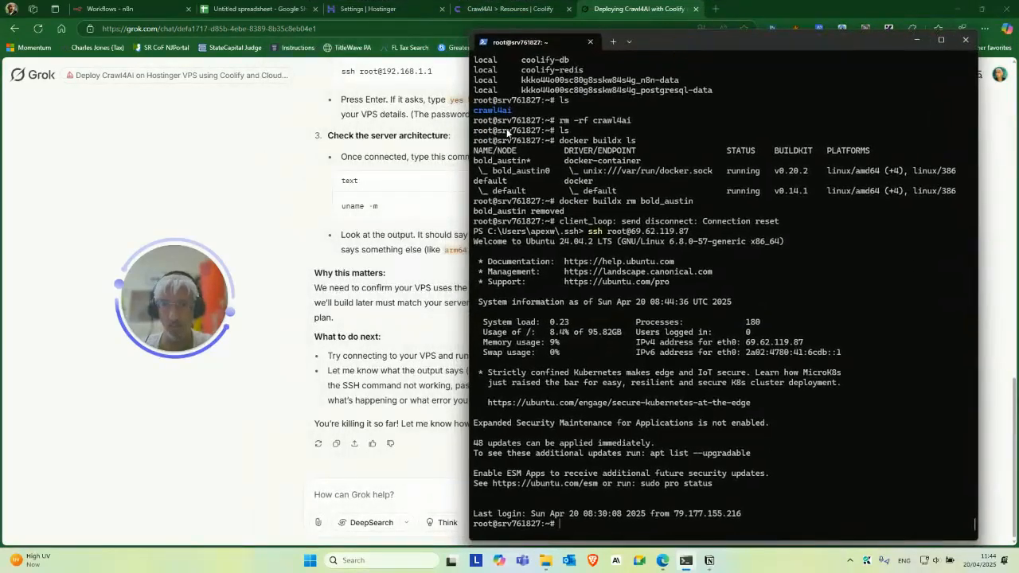
# Step: Copy the architecture check from Grok, rerun docker buildx rm bold_austin in the server terminal, and run uname -m
pyautogui.click(387, 206)
pyautogui.click(691, 180)
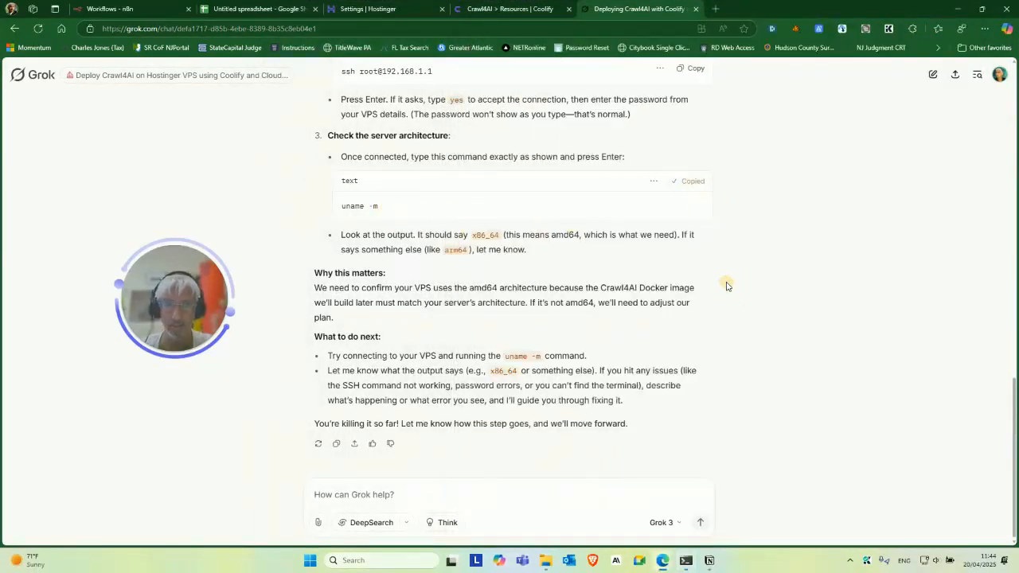
pyautogui.click(685, 562)
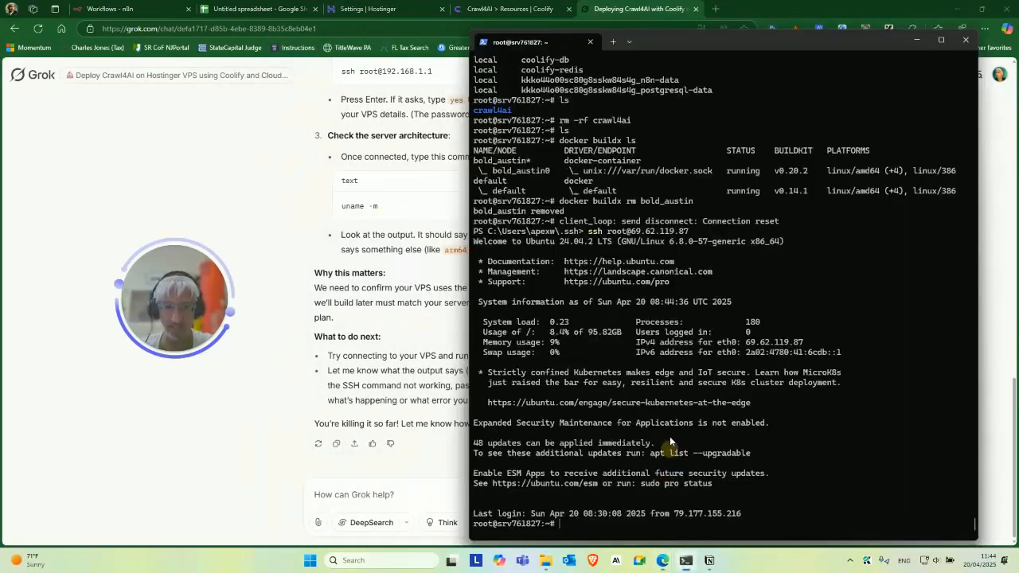
pyautogui.press('Up')
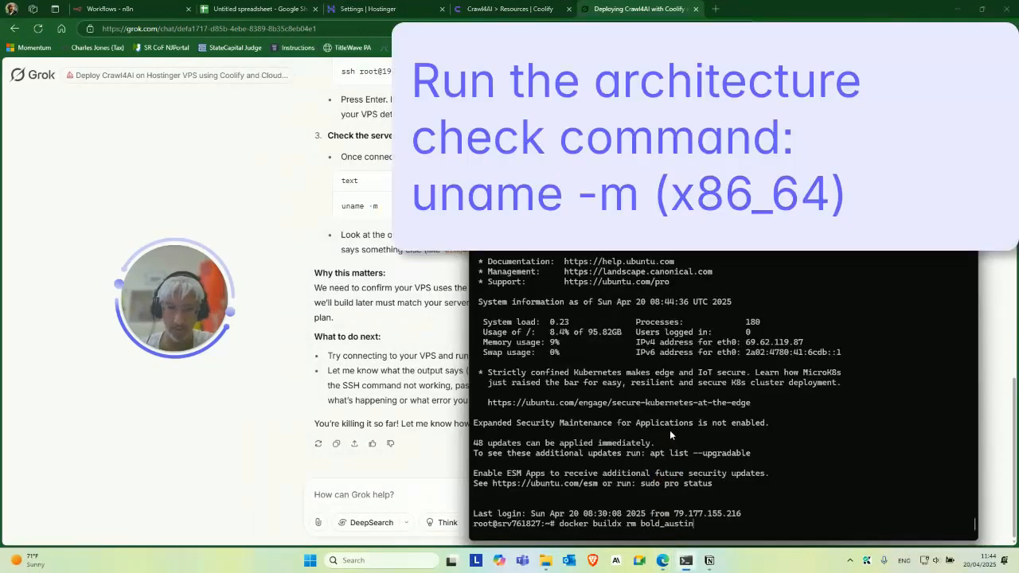
pyautogui.press('Return')
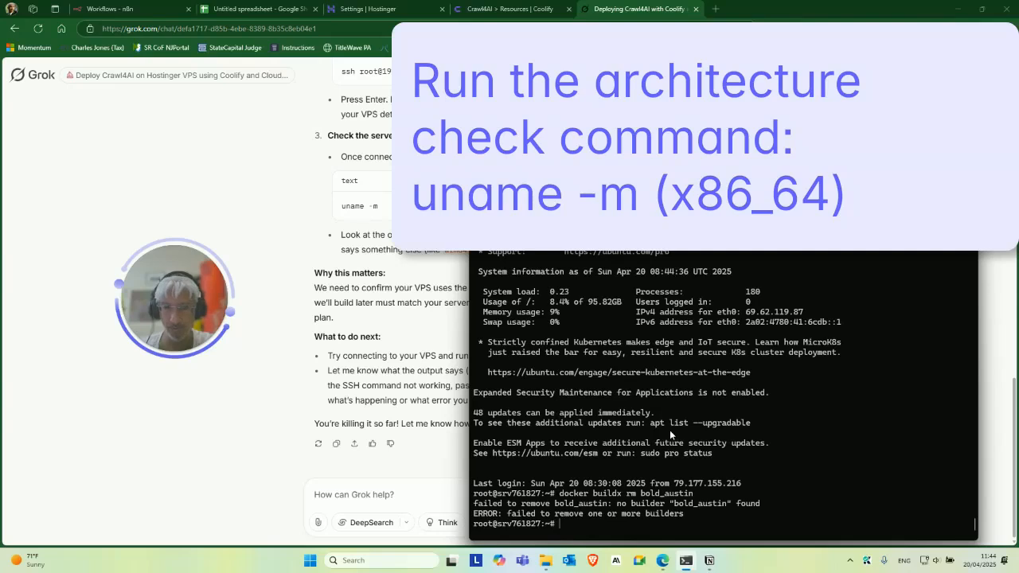
pyautogui.rightClick(610, 503)
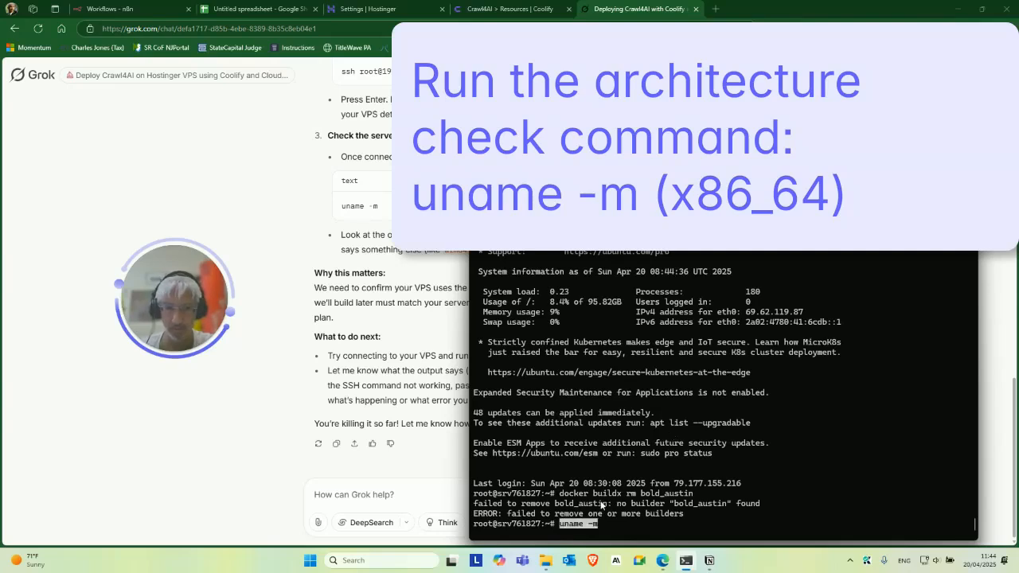
pyautogui.press('Return')
# Step: Copy the output of uname -m from the terminal and send it to Grok
pyautogui.tripleClick(494, 514)
pyautogui.hotkey('ctrl', 'c')
pyautogui.tripleClick(494, 513)
pyautogui.hotkey('ctrl', 'c')
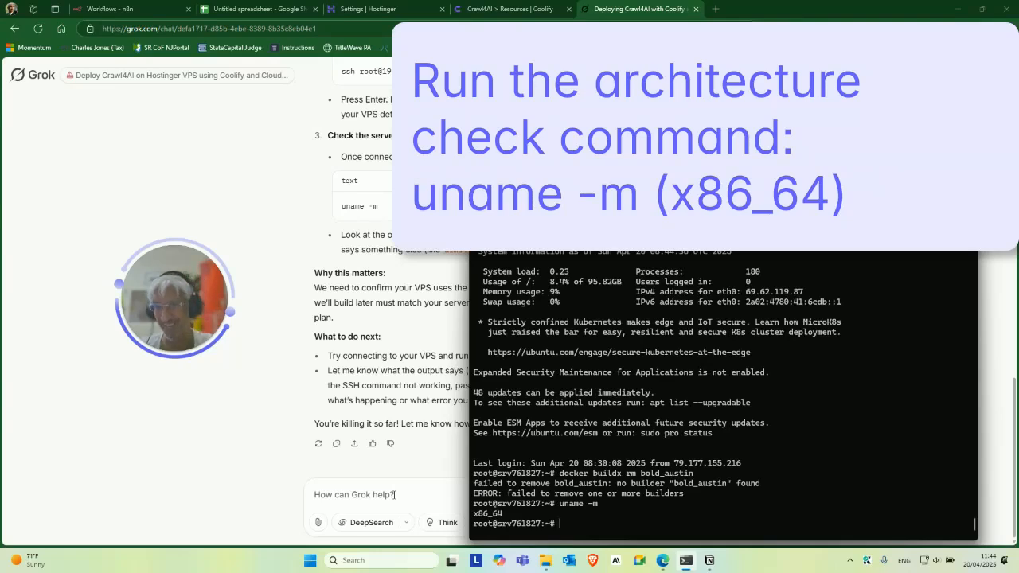
pyautogui.click(395, 495)
pyautogui.hotkey('ctrl', 'v')
pyautogui.press('Return')
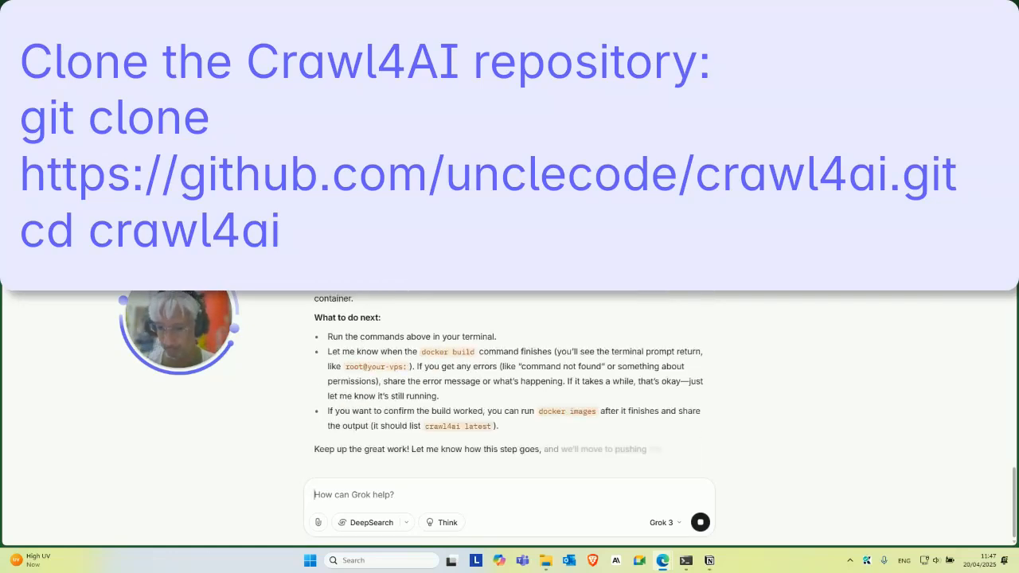
# Step: Send Grok the request "please keep the steps shorter :)"
pyautogui.write('please keep the steps shorter :)')
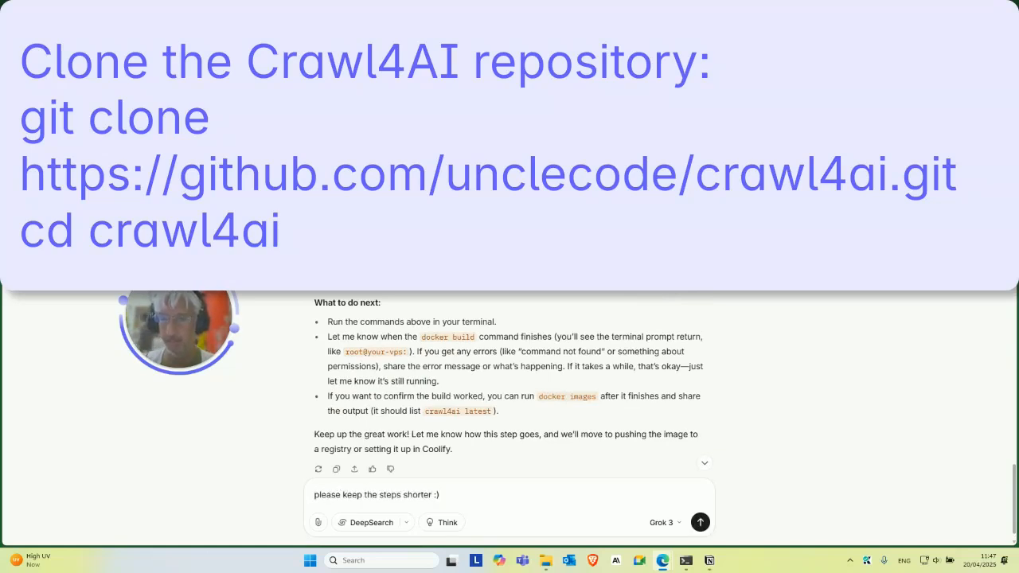
pyautogui.press('Return')
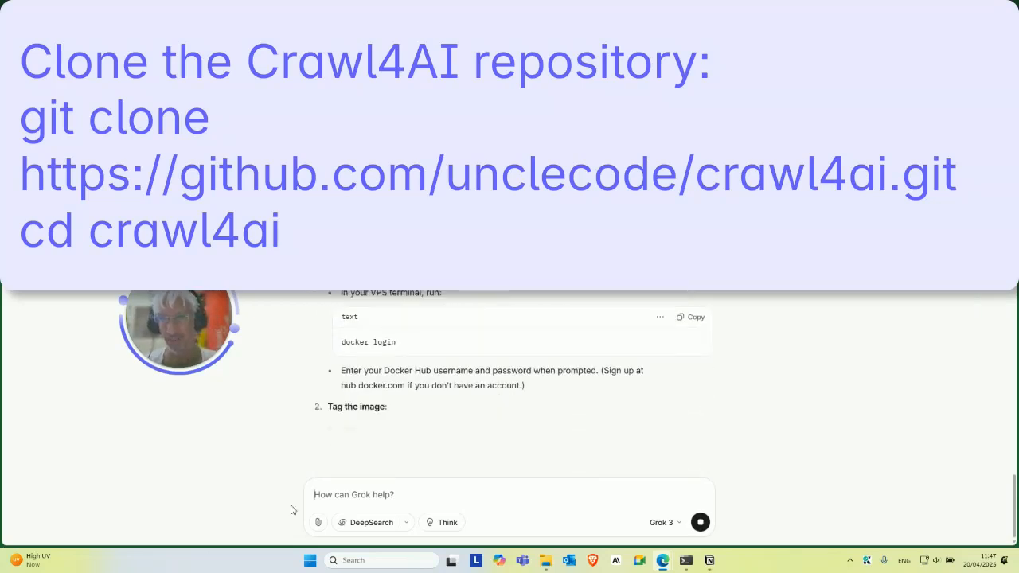
# Step: Copy the command for entering the cloned repository folder from Grok and run cd crawl4ai in the server terminal
pyautogui.scroll(2, 509, 383)
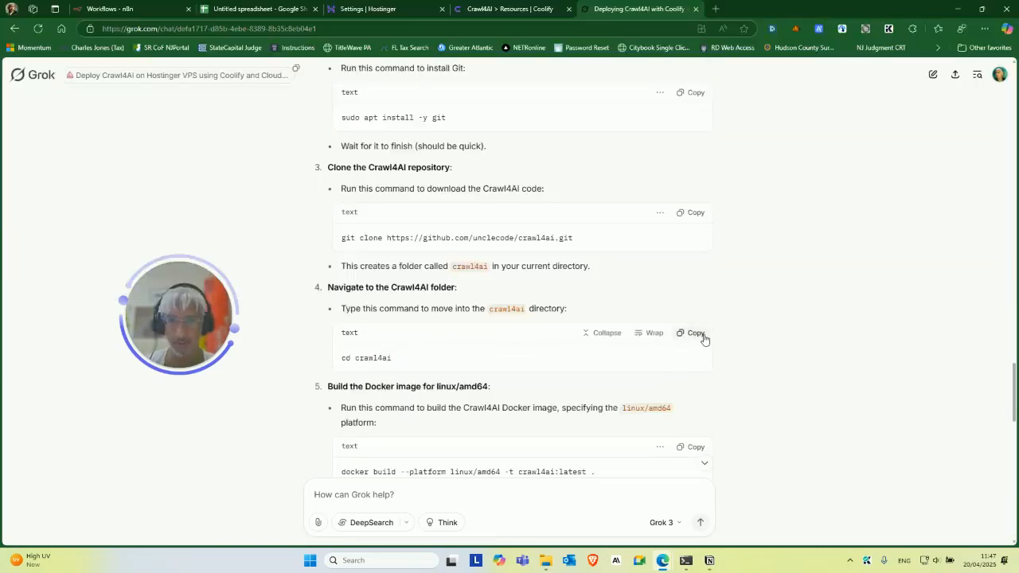
pyautogui.click(694, 335)
pyautogui.click(686, 561)
pyautogui.rightClick(665, 436)
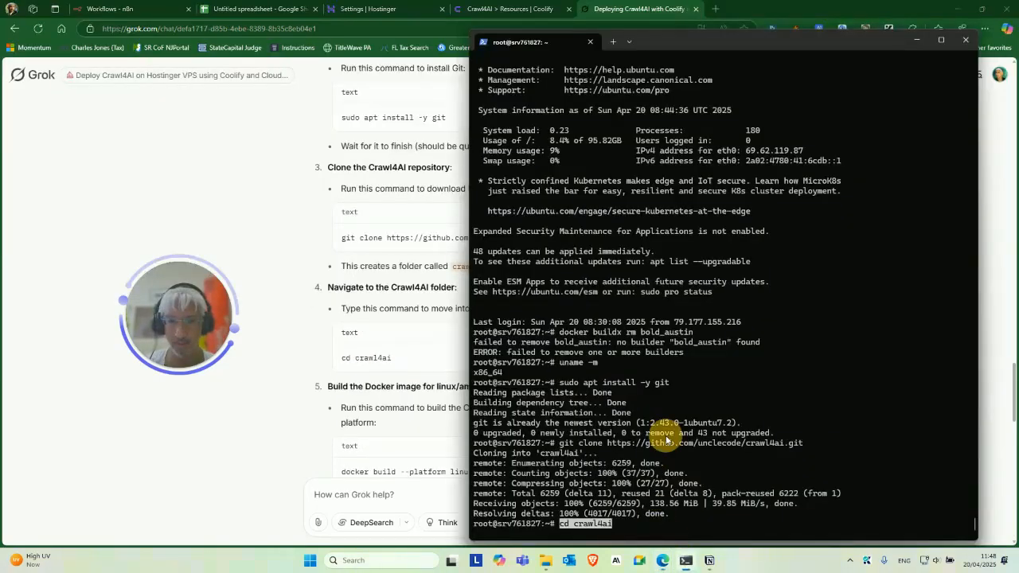
pyautogui.press('Return')
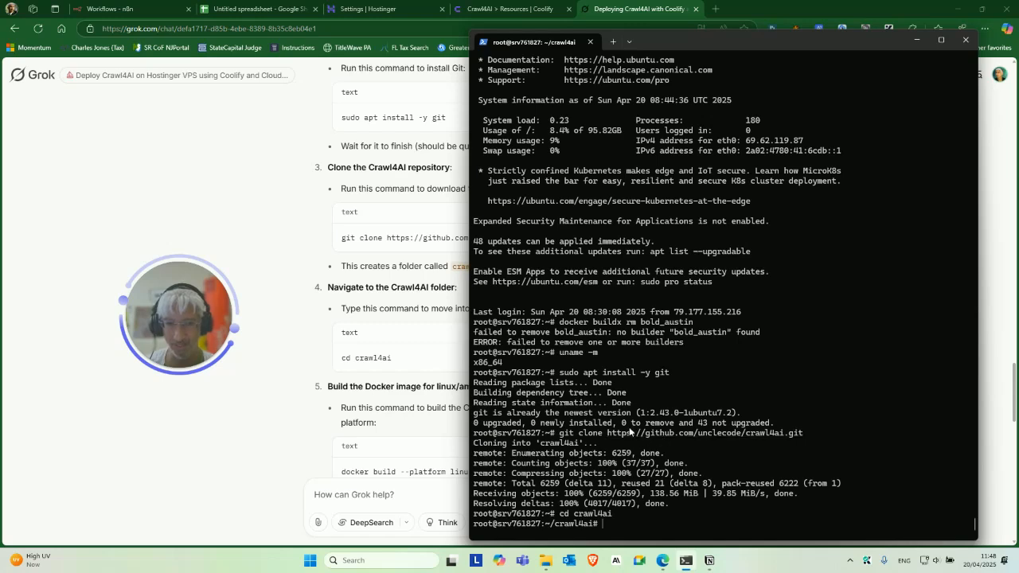
# Step: Build the Crawl4AI image by running Grok's command docker build --platform linux/amd64 -t crawl4ai:latest . in the server terminal
pyautogui.click(337, 398)
pyautogui.scroll(-2, 414, 371)
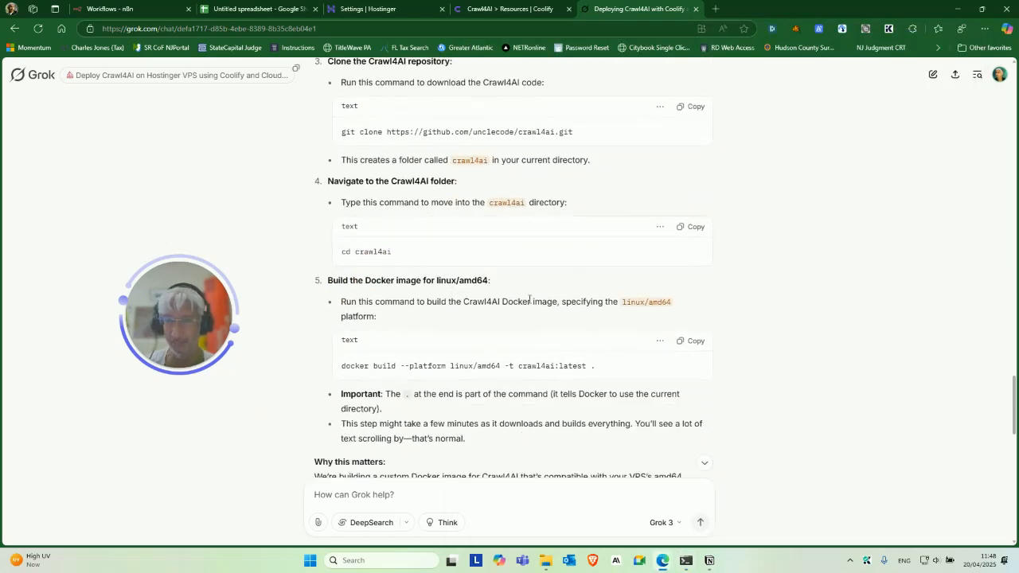
pyautogui.scroll(-1, 454, 297)
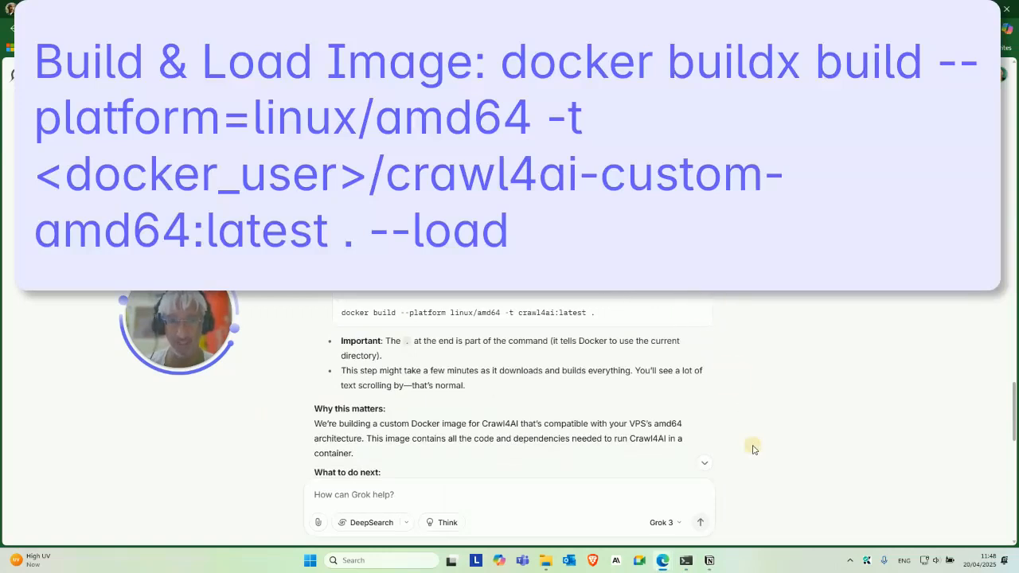
pyautogui.moveTo(684, 560)
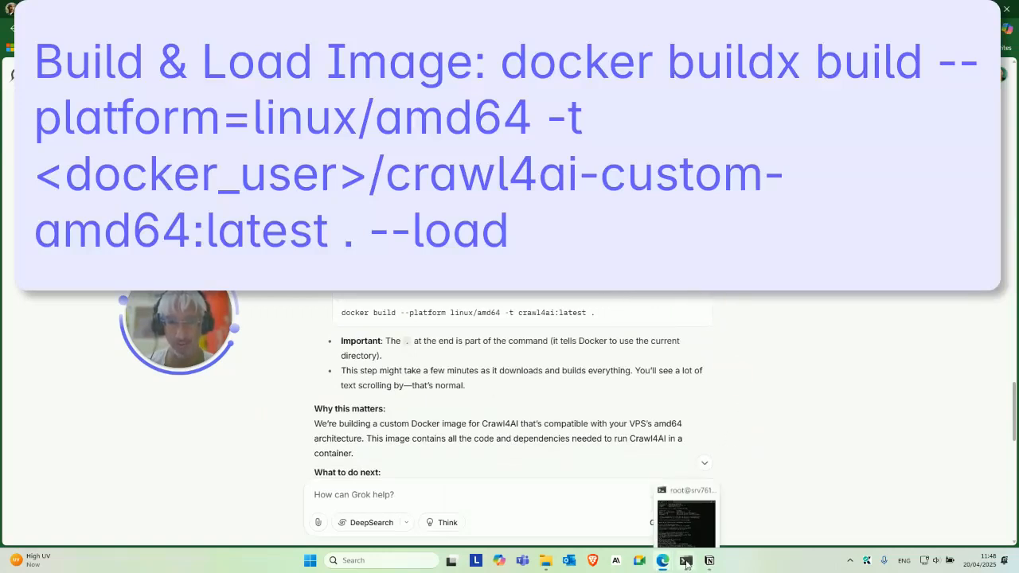
pyautogui.click(687, 516)
pyautogui.rightClick(780, 400)
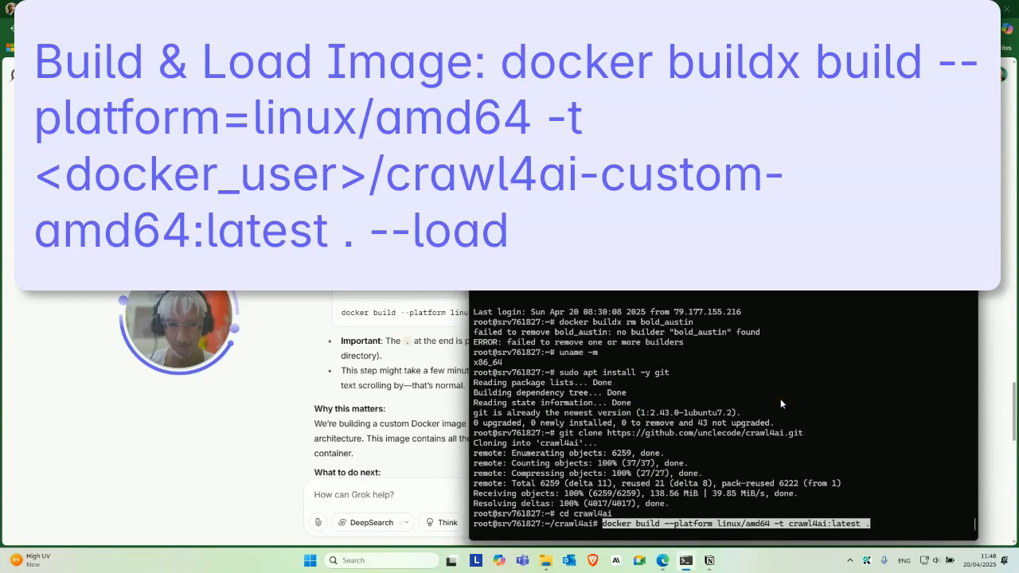
pyautogui.press('Return')
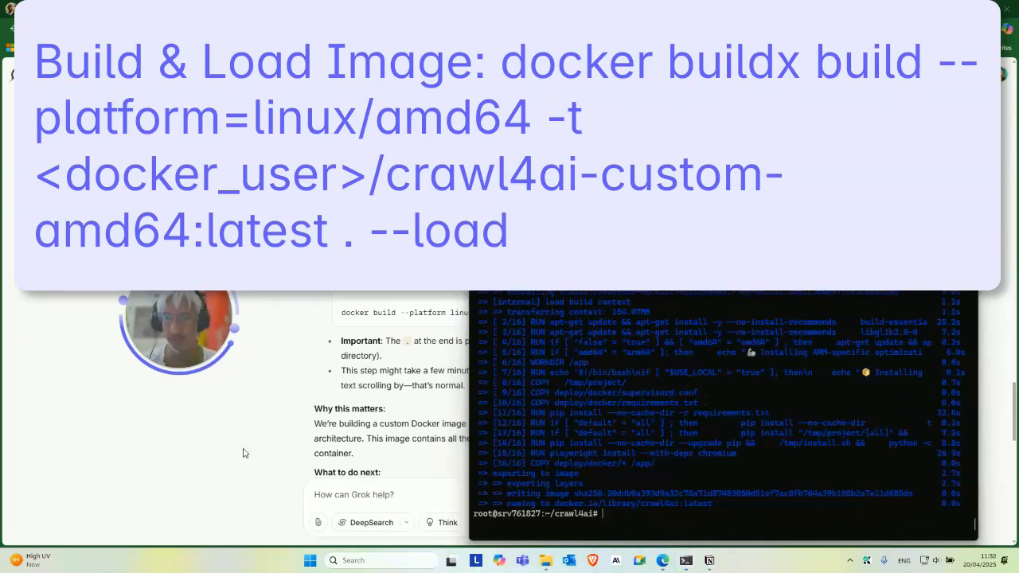
# Step: Return to the Grok chat and look through the instructions that follow the image build
pyautogui.click(244, 453)
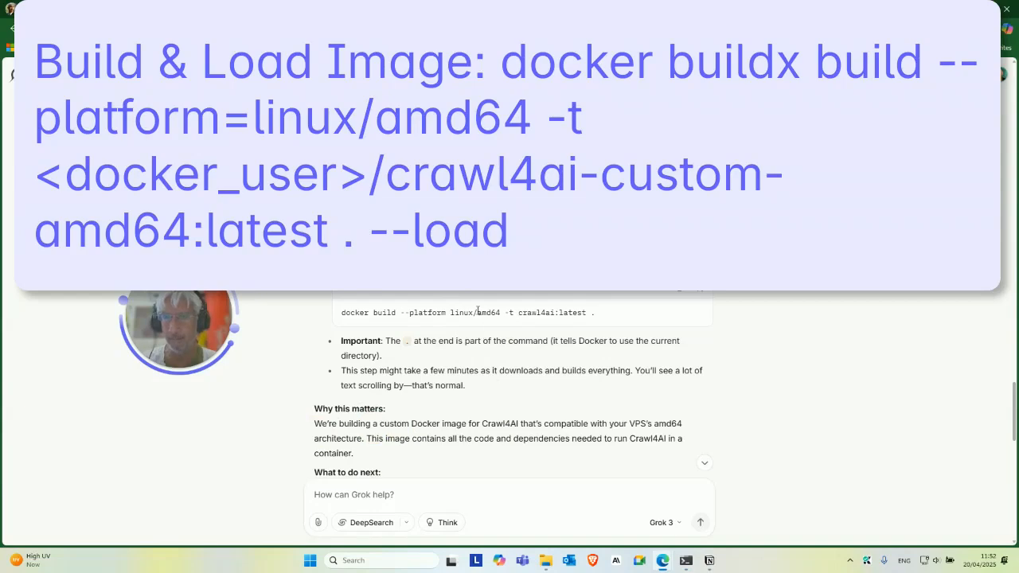
pyautogui.scroll(-10, 490, 310)
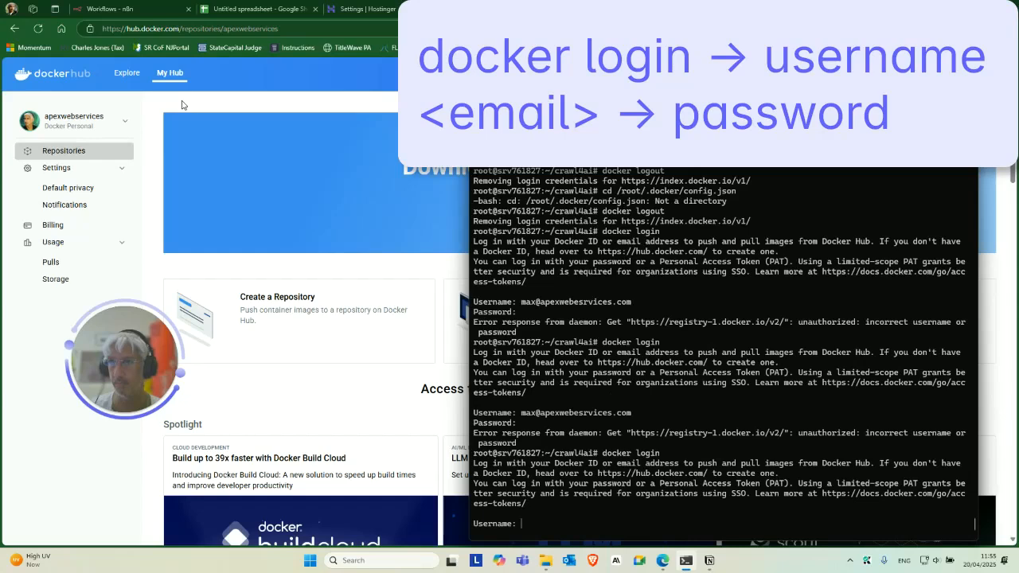
# Step: Switch to Docker Hub and open the account settings to check the account's login details
pyautogui.click(182, 104)
pyautogui.click(985, 74)
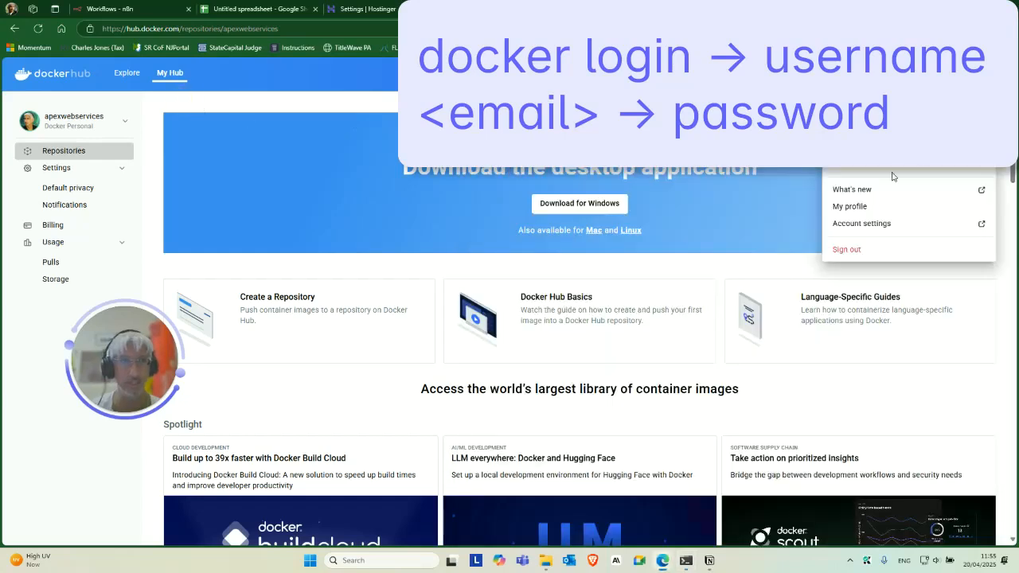
pyautogui.click(882, 223)
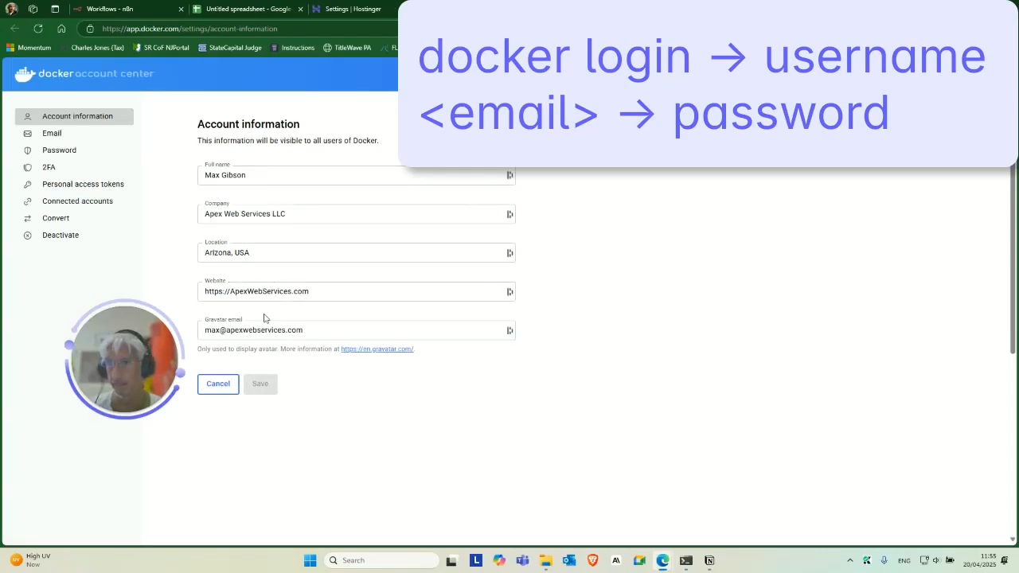
# Step: Copy the Gravatar email from the Docker account information and submit it as the docker login username in the server terminal
pyautogui.tripleClick(259, 328)
pyautogui.hotkey('ctrl', 'c')
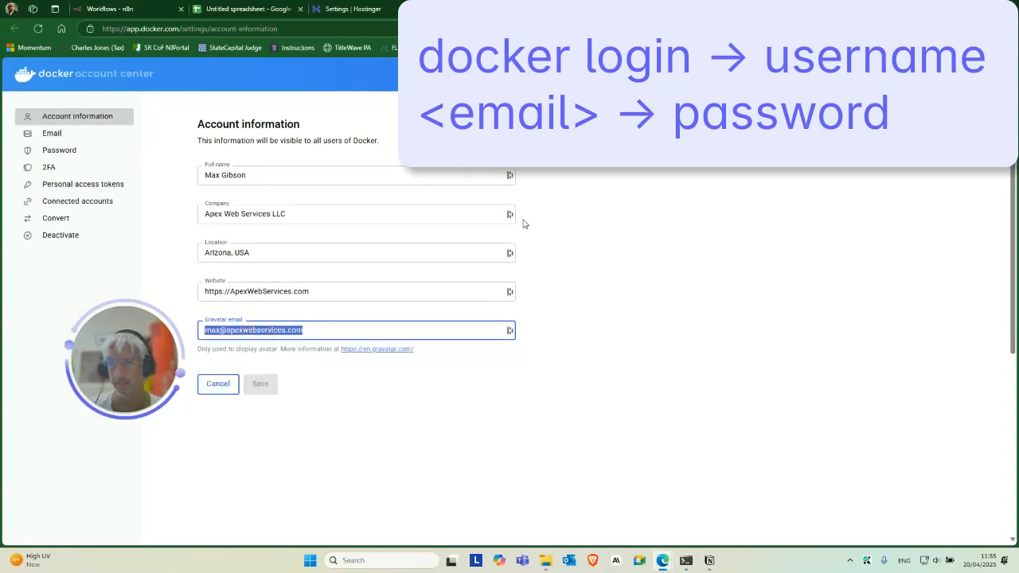
pyautogui.click(686, 560)
pyautogui.hotkey('ctrl', 'v')
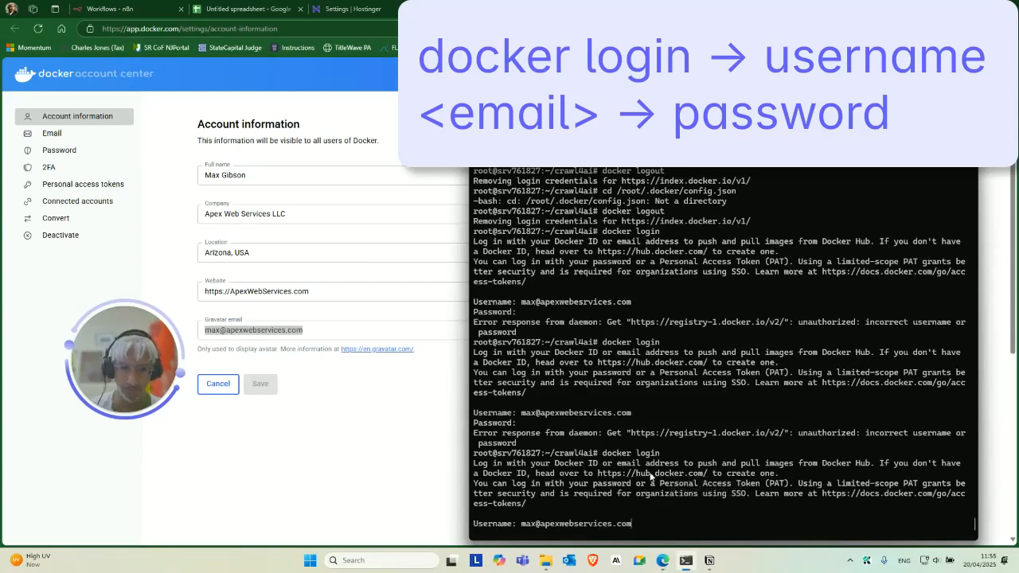
pyautogui.press('Return')
# Step: Copy the docker.com password from the password manager in the browser and submit it at the terminal's docker login password prompt
pyautogui.click(419, 426)
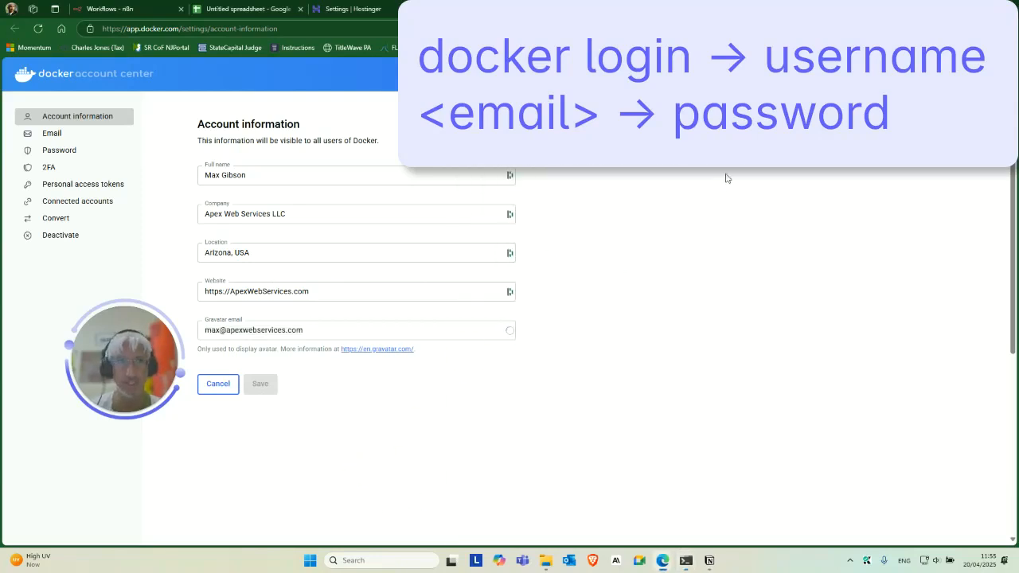
pyautogui.click(774, 30)
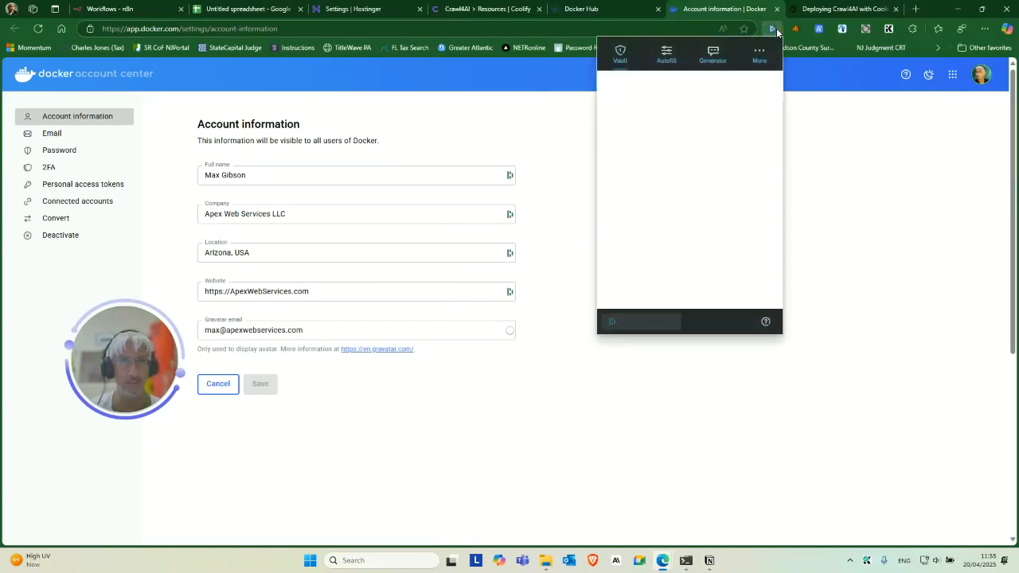
pyautogui.click(725, 160)
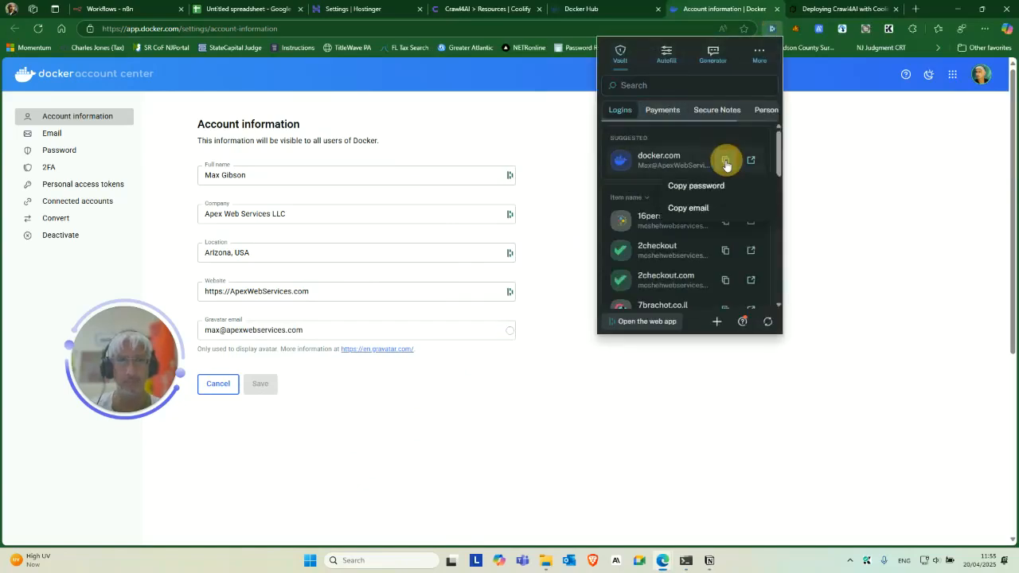
pyautogui.click(695, 185)
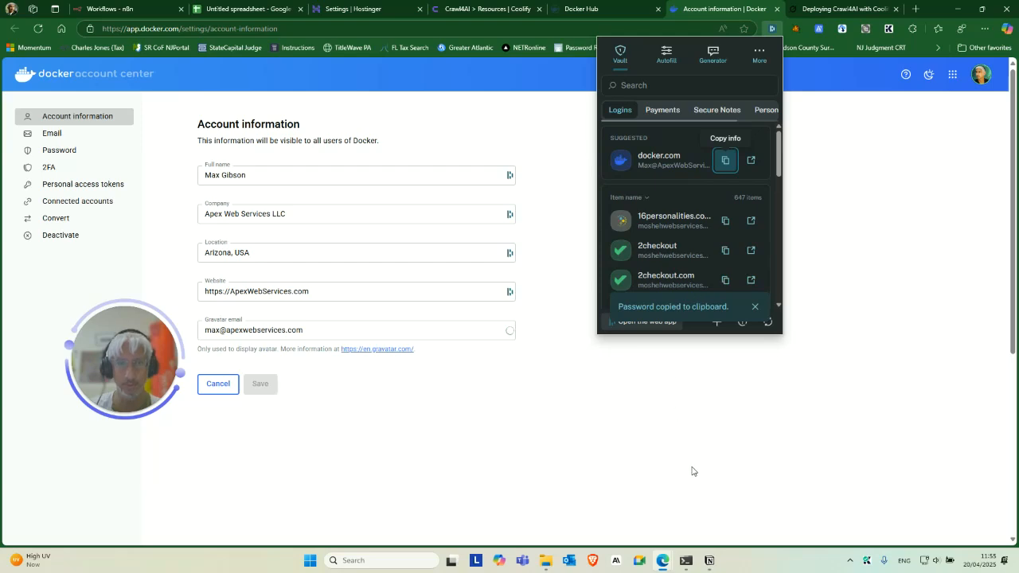
pyautogui.click(688, 561)
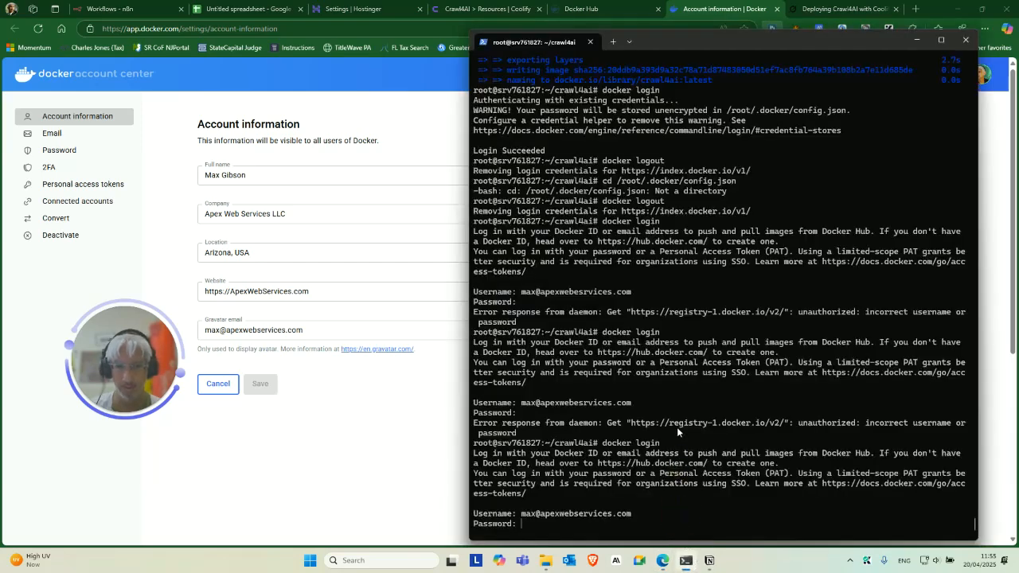
pyautogui.hotkey('ctrl', 'v')
pyautogui.press('Return')
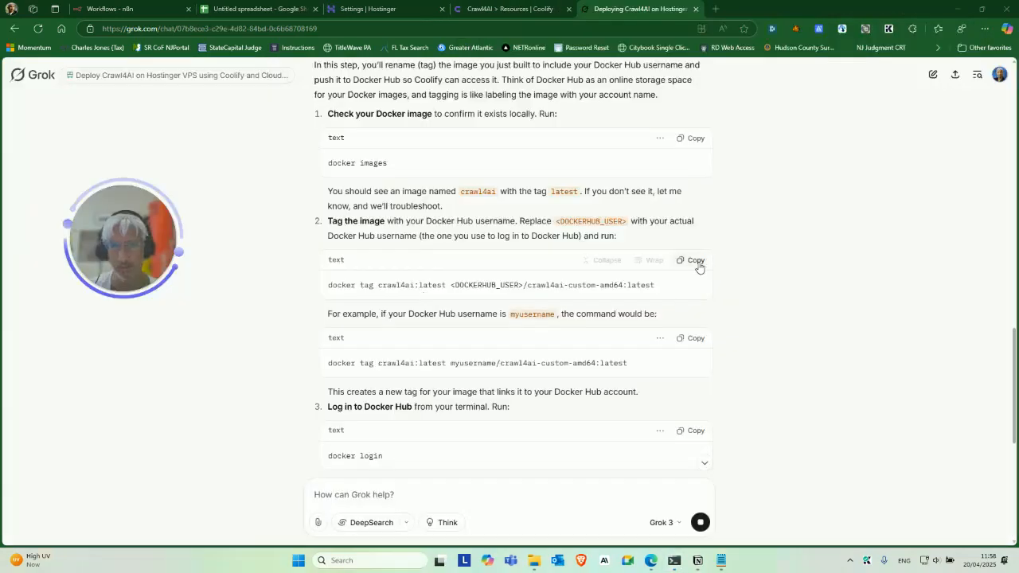
# Step: Copy Grok's tag command and run docker tag crawl4ai:latest apexwebservices/crawl4ai-custom-amd64:latest in the server terminal
pyautogui.click(693, 260)
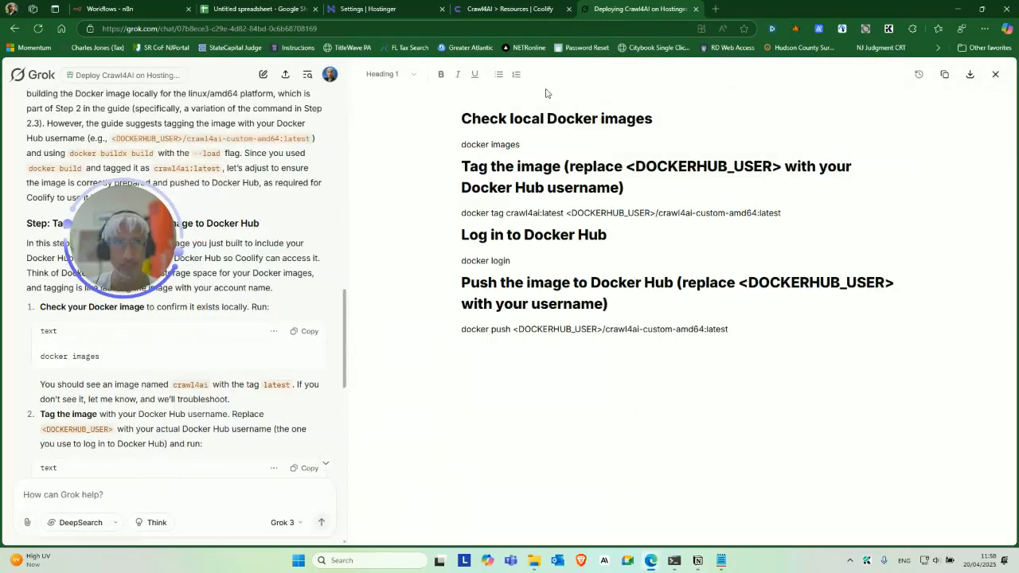
pyautogui.click(997, 75)
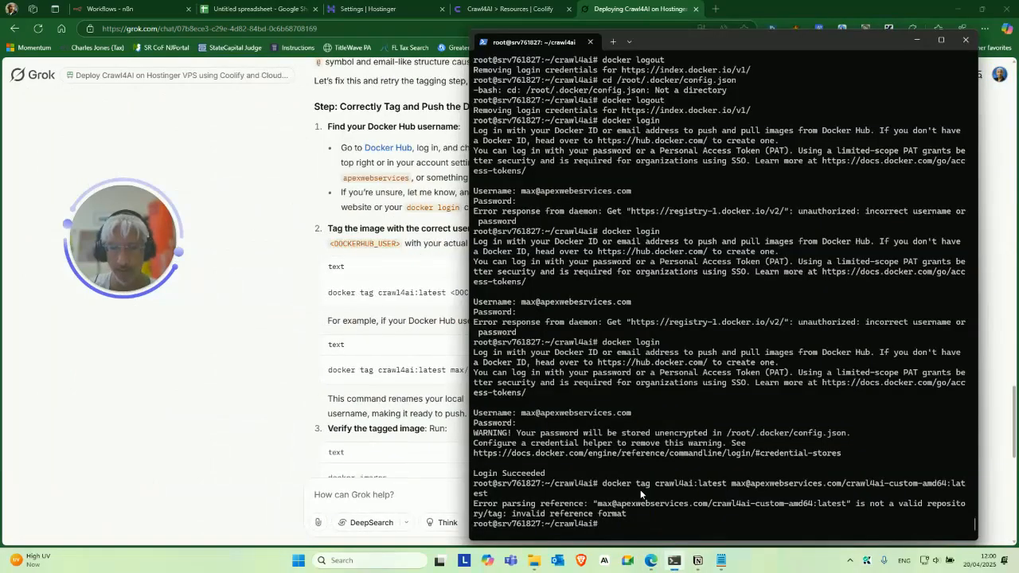
pyautogui.hotkey('ctrl', 'v')
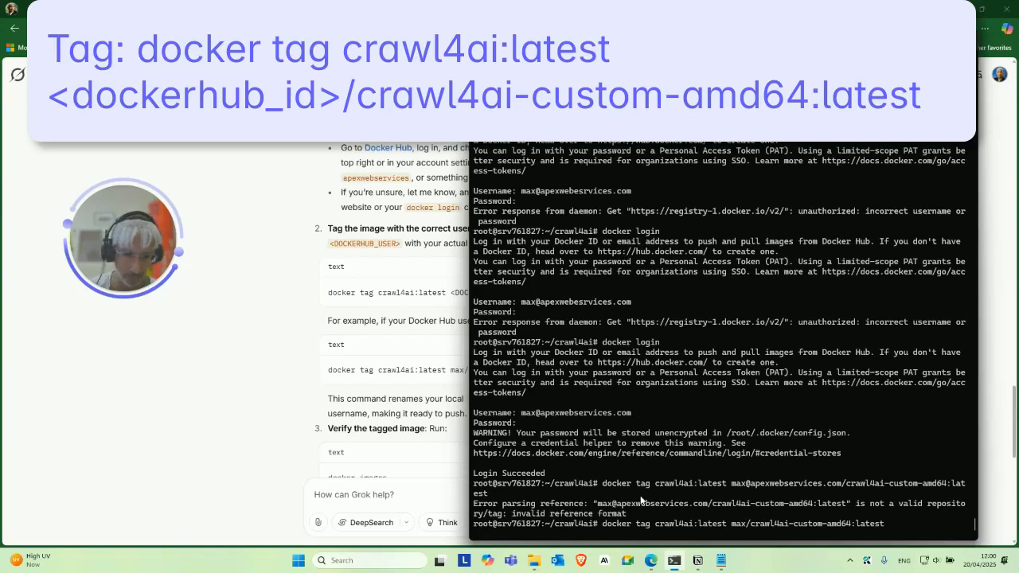
pyautogui.press('BackSpace')
pyautogui.press('BackSpace')
pyautogui.press('BackSpace')
pyautogui.write('apexwebservic')
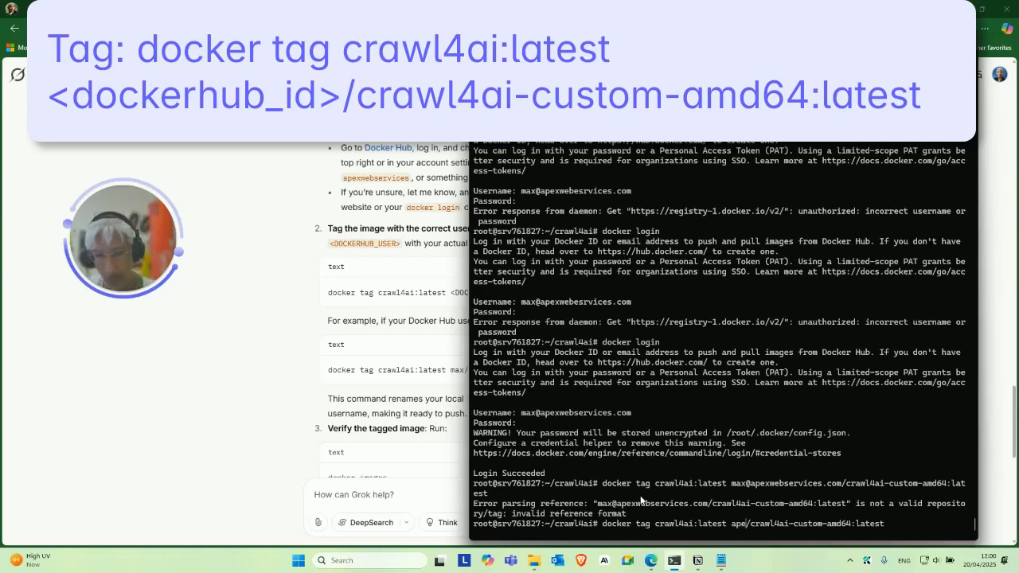
pyautogui.write('es')
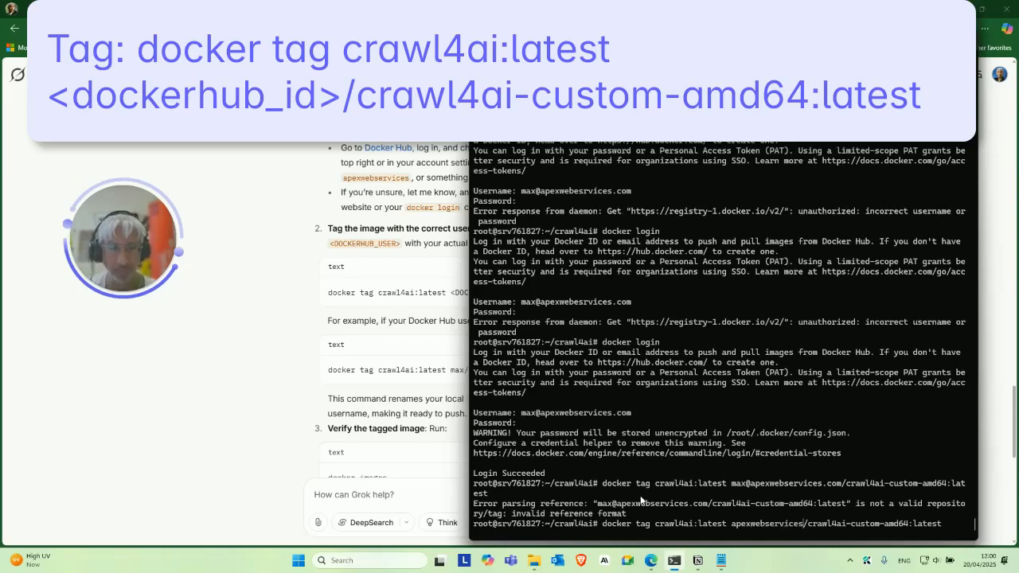
pyautogui.press('Return')
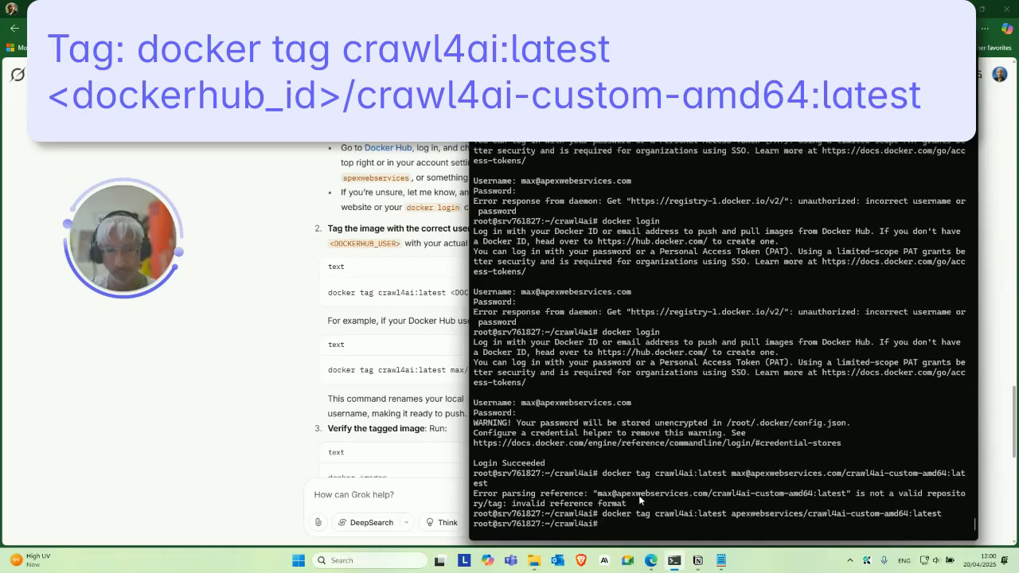
# Step: Send Grok the message "ok tag successful next step, try to keep the steps short"
pyautogui.click(368, 491)
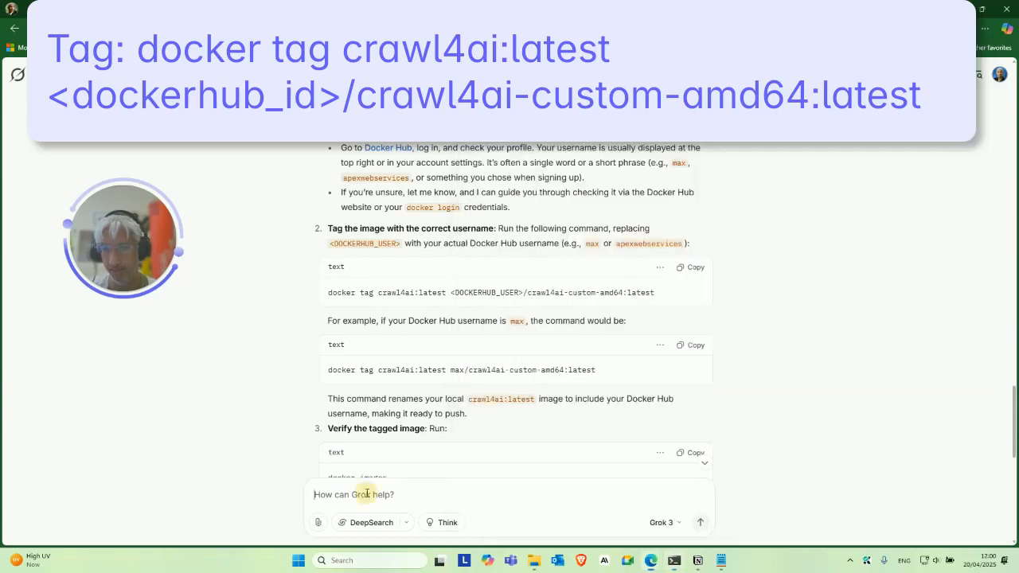
pyautogui.write('ok tag successful ne')
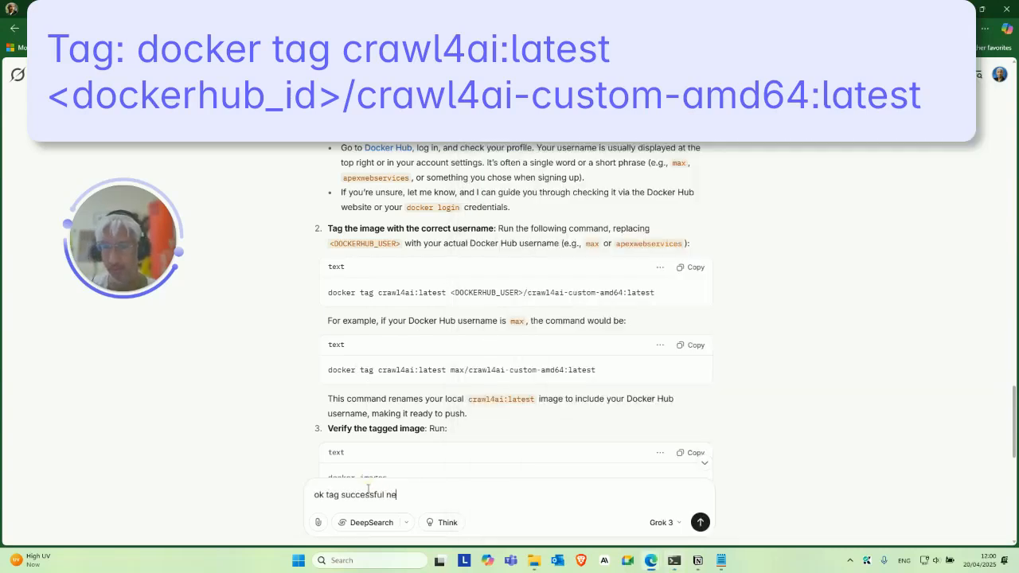
pyautogui.write('xt step, try to keep ')
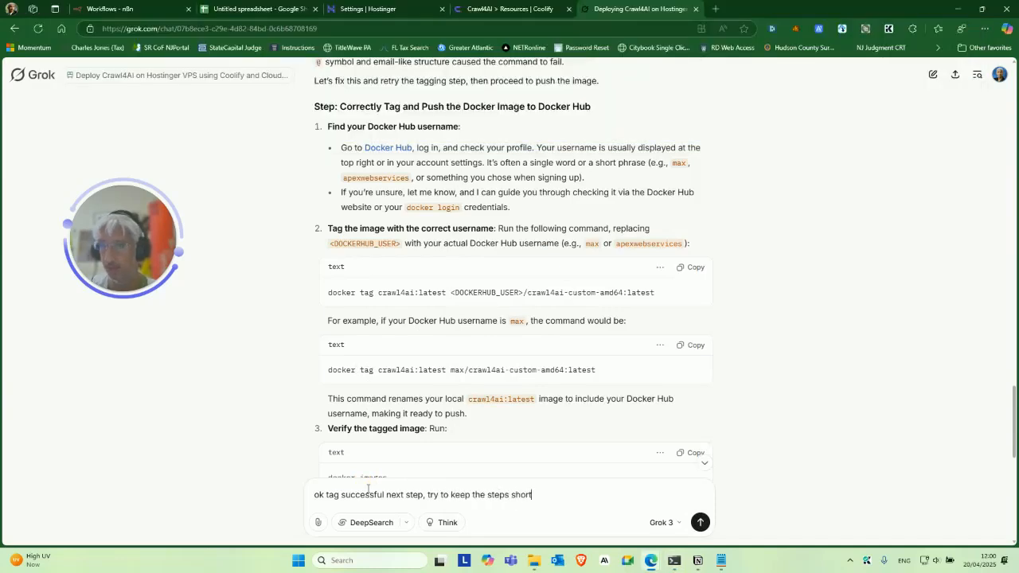
pyautogui.write('the steps short')
pyautogui.press('Return')
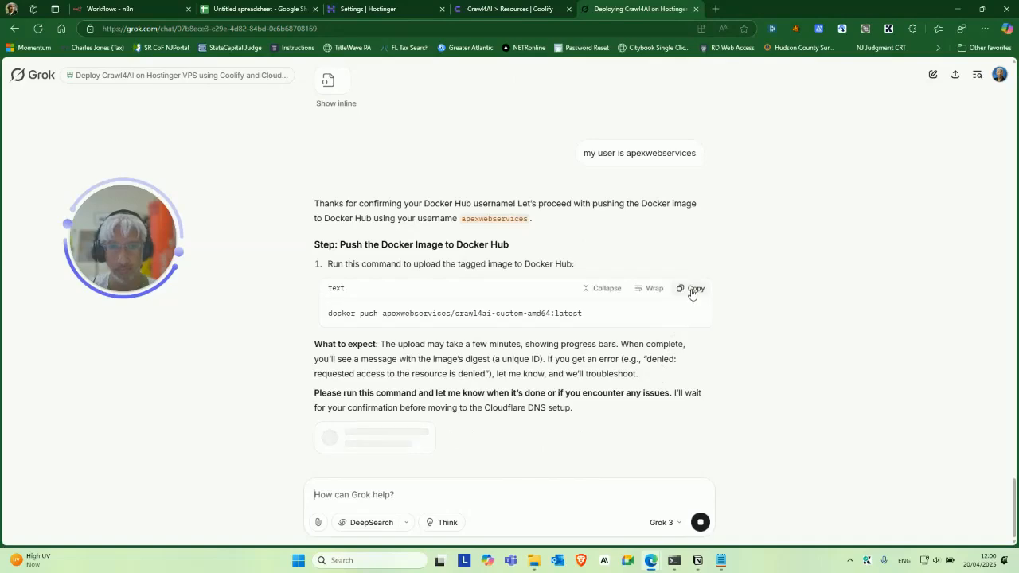
# Step: Copy Grok's push command and run docker push apexwebservices/crawl4ai-custom-amd64:latest in the server terminal
pyautogui.click(691, 294)
pyautogui.click(675, 561)
pyautogui.rightClick(679, 432)
pyautogui.press('Return')
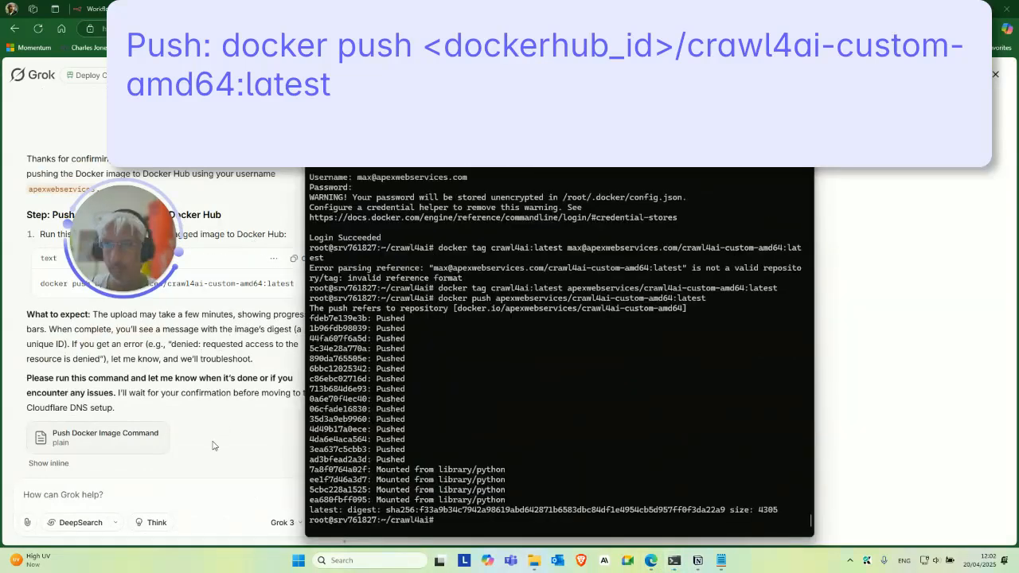
# Step: Copy the docker push command and its output from the terminal, and start a Grok message with "hey please stop add"
pyautogui.click(450, 519)
pyautogui.moveTo(451, 519); pyautogui.dragTo(310, 297)
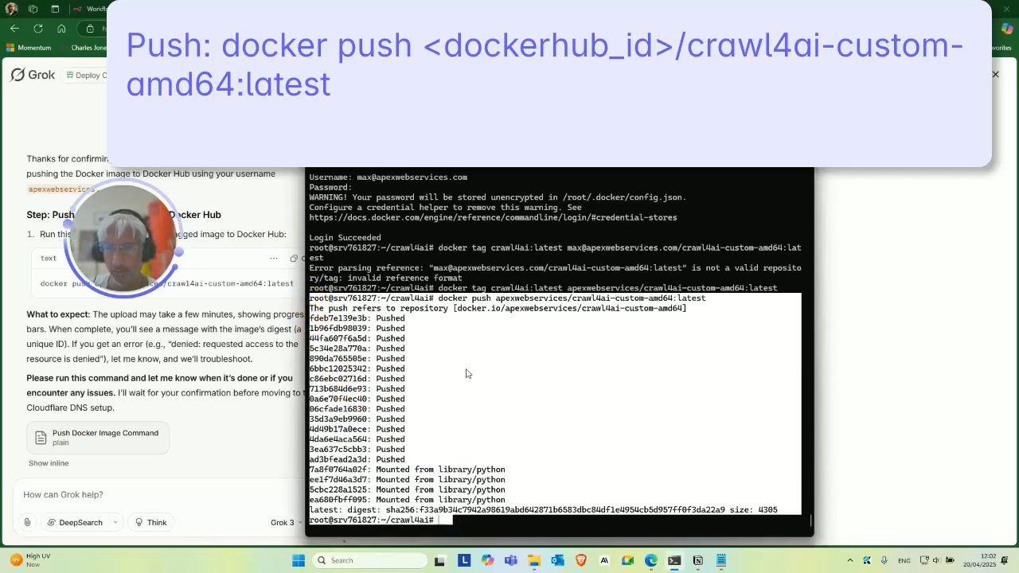
pyautogui.rightClick(467, 373)
pyautogui.click(214, 445)
pyautogui.click(191, 499)
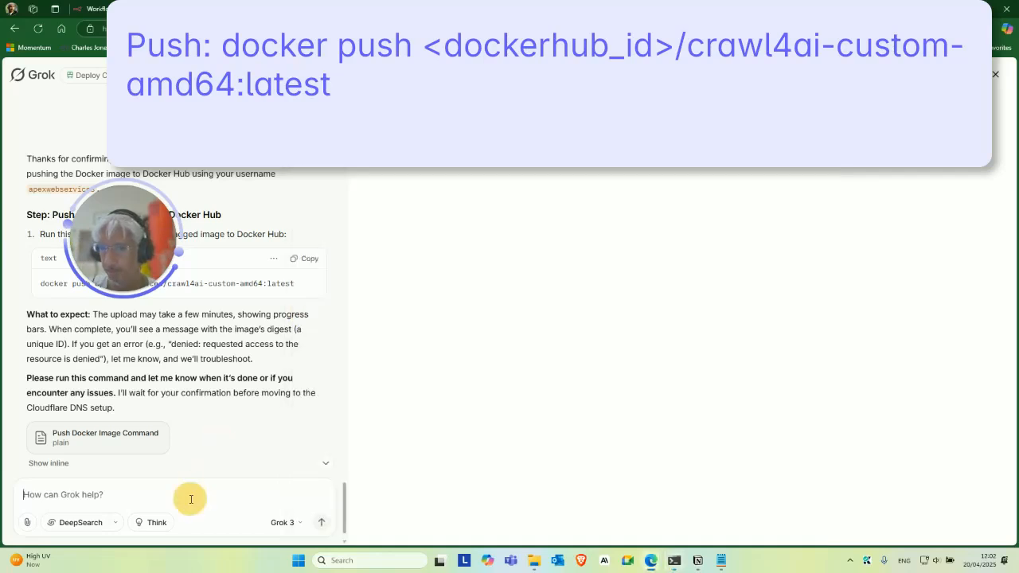
pyautogui.write('hey ple')
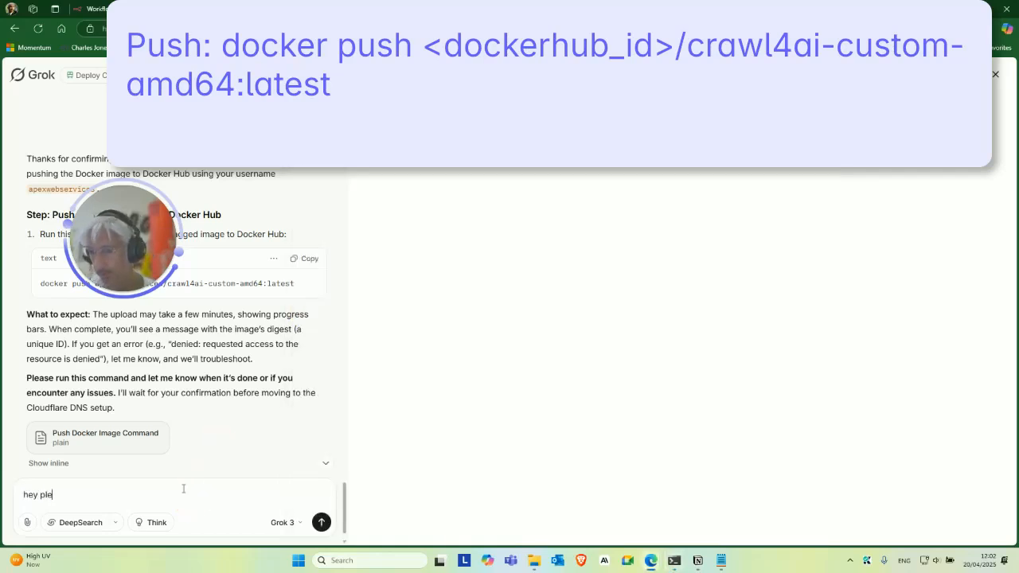
pyautogui.write('ase stop add')
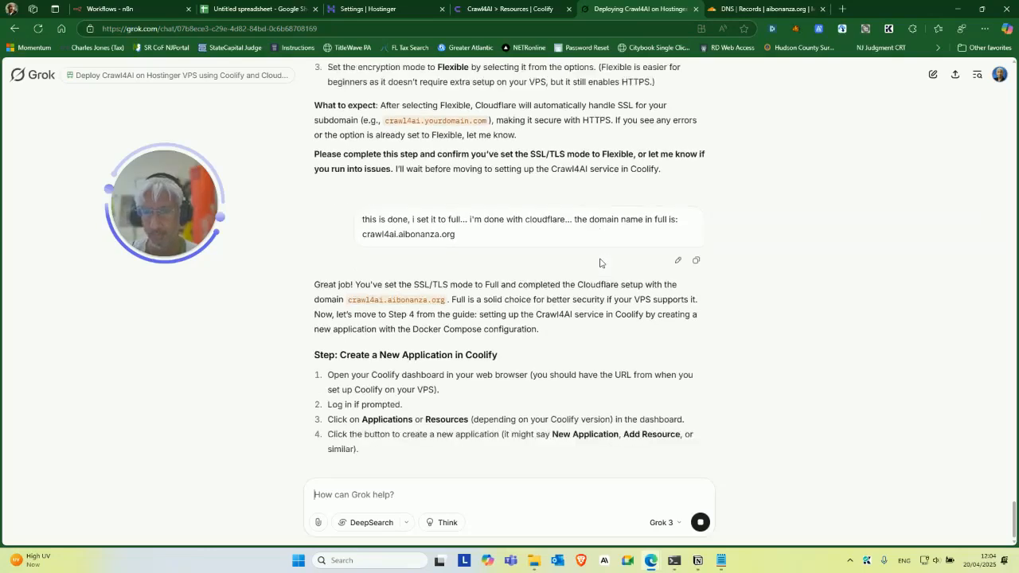
# Step: Switch to Coolify and open the overview of all projects
pyautogui.moveTo(175, 216); pyautogui.dragTo(165, 353)
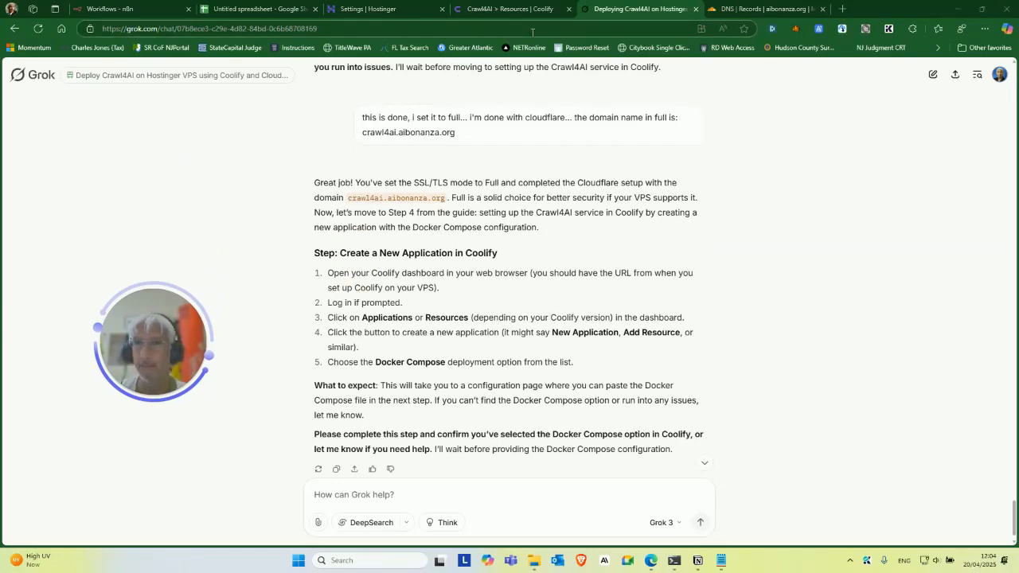
pyautogui.click(513, 9)
pyautogui.moveTo(192, 337); pyautogui.dragTo(411, 363)
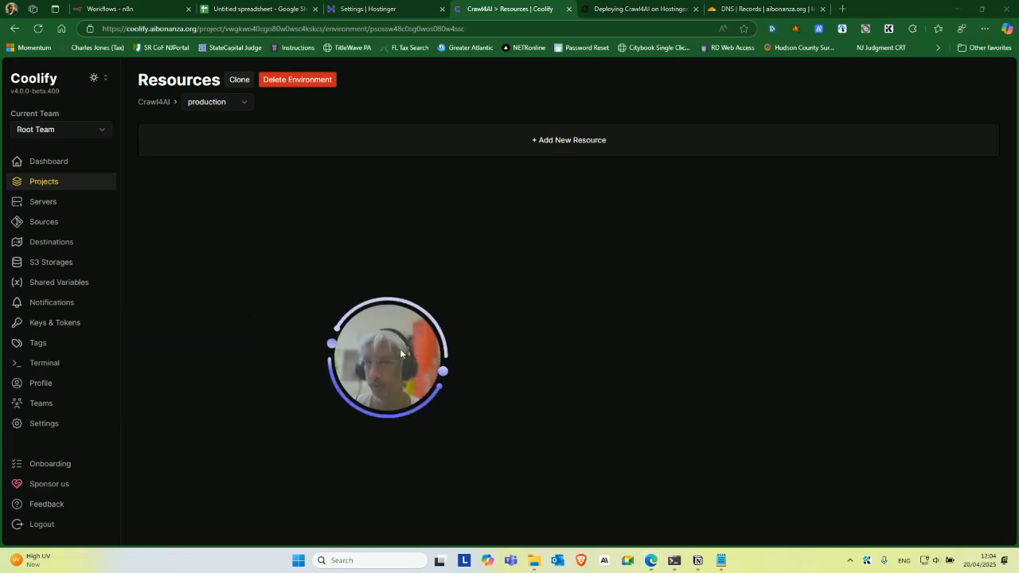
pyautogui.click(43, 182)
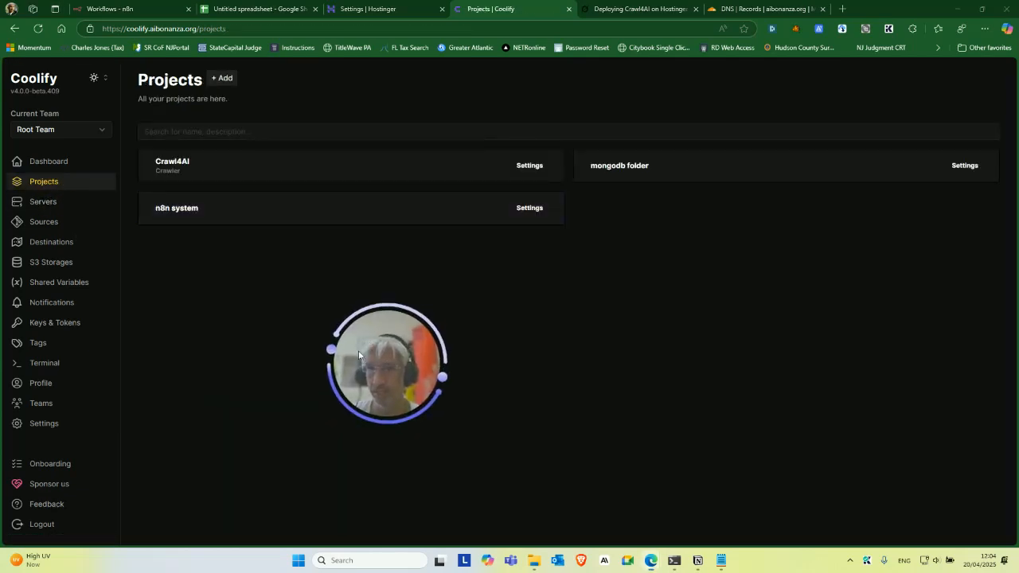
pyautogui.click(222, 78)
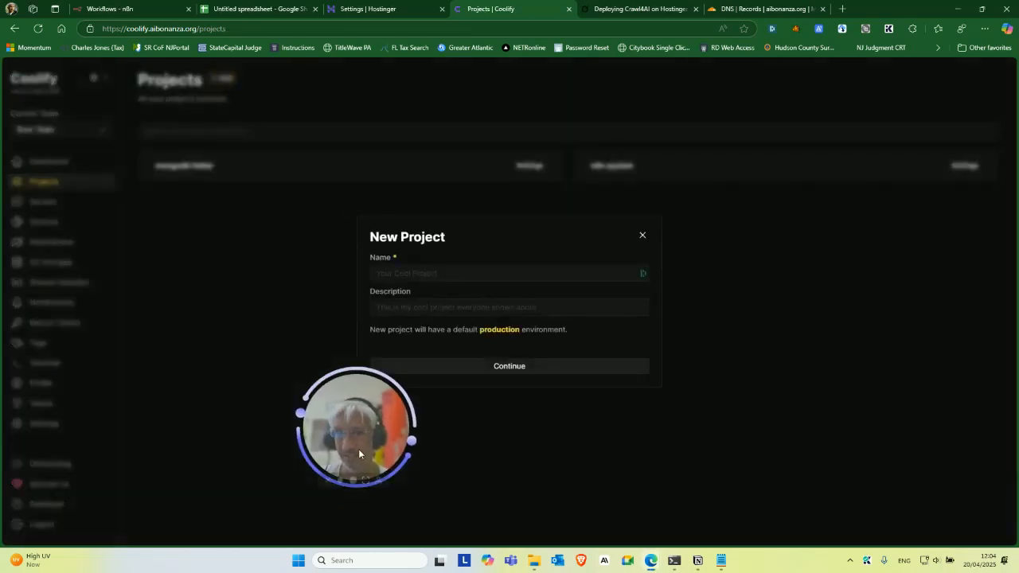
pyautogui.moveTo(358, 454); pyautogui.dragTo(251, 452)
pyautogui.click(643, 235)
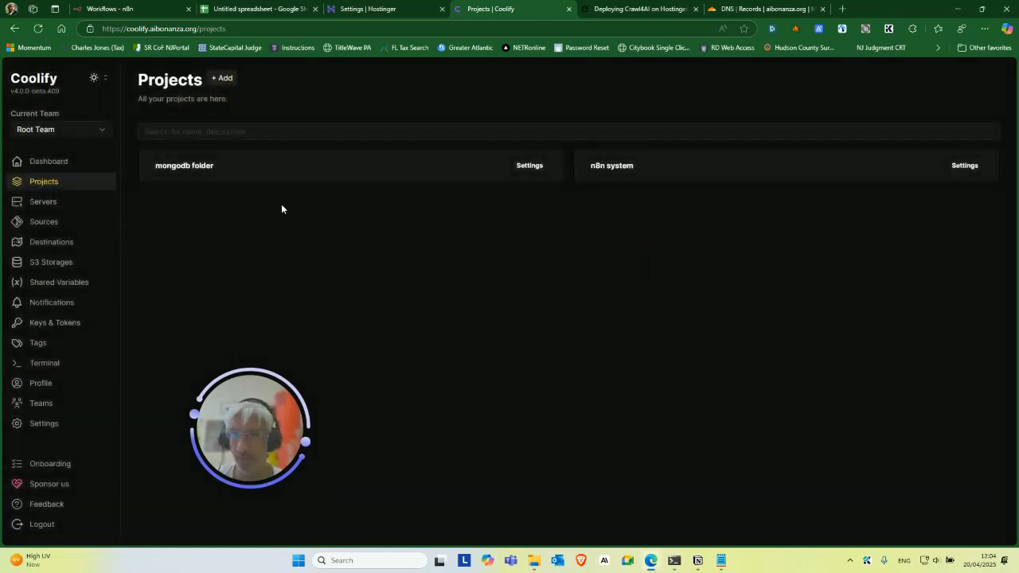
# Step: Create a new project named Crawl with the description "Crawling and Crawling Related Projects"
pyautogui.click(224, 78)
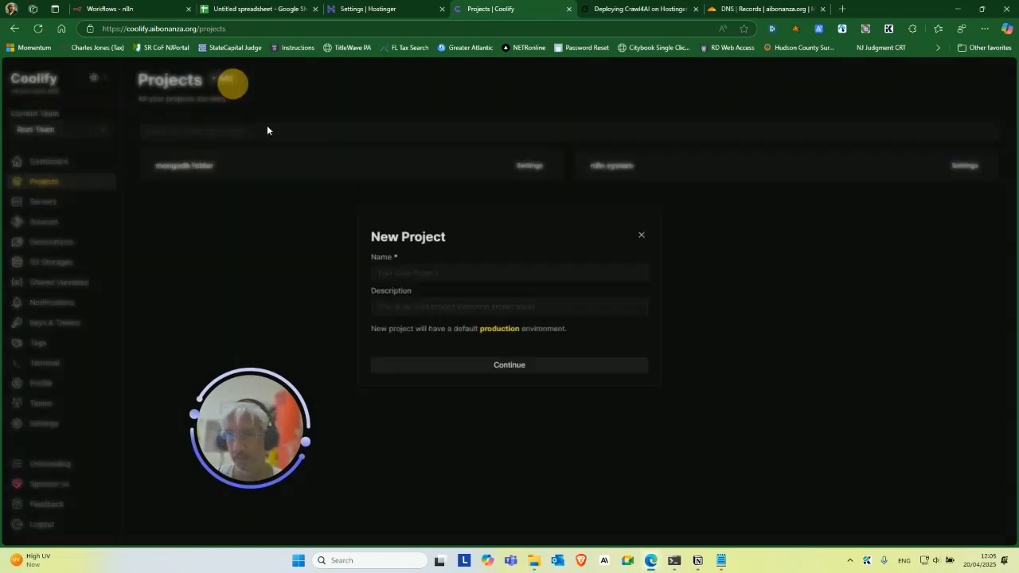
pyautogui.click(487, 269)
pyautogui.write('craw')
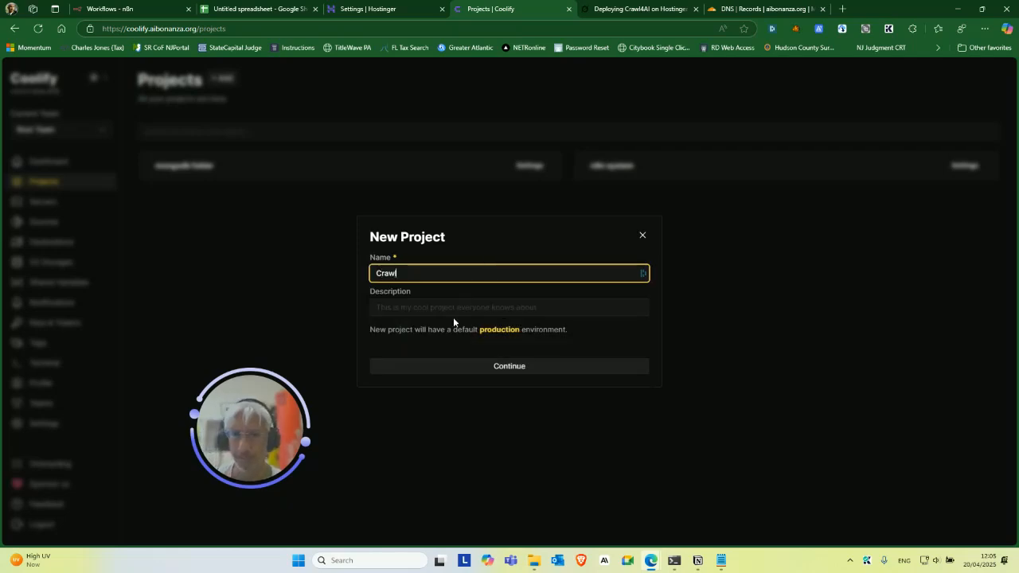
pyautogui.write('l')
pyautogui.click(453, 310)
pyautogui.write('Crawling and Crawlign Related Projects')
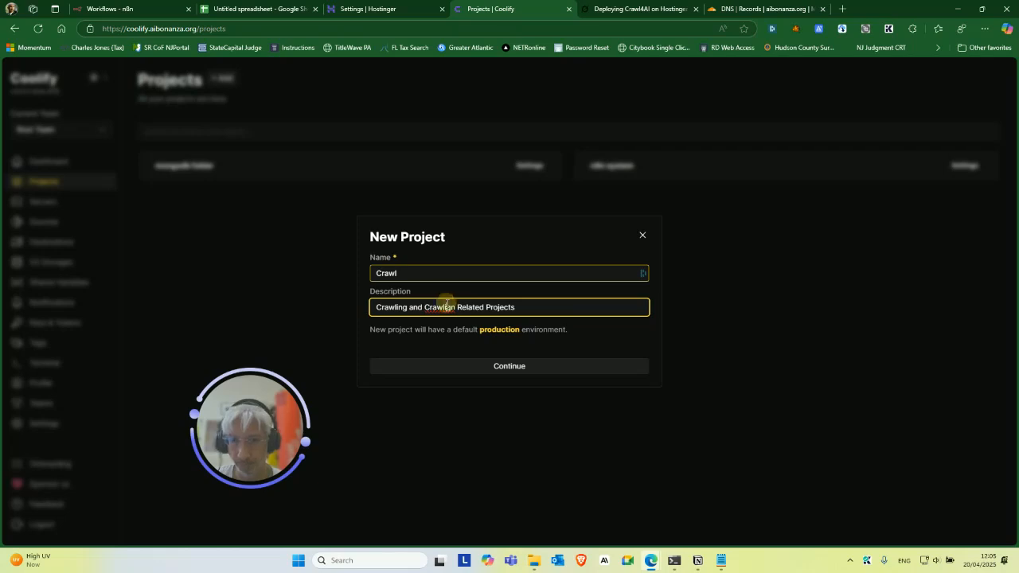
pyautogui.click(447, 306)
pyautogui.doubleClick(388, 308)
pyautogui.hotkey('ctrl', 'c')
pyautogui.doubleClick(443, 307)
pyautogui.hotkey('ctrl', 'v')
pyautogui.click(536, 367)
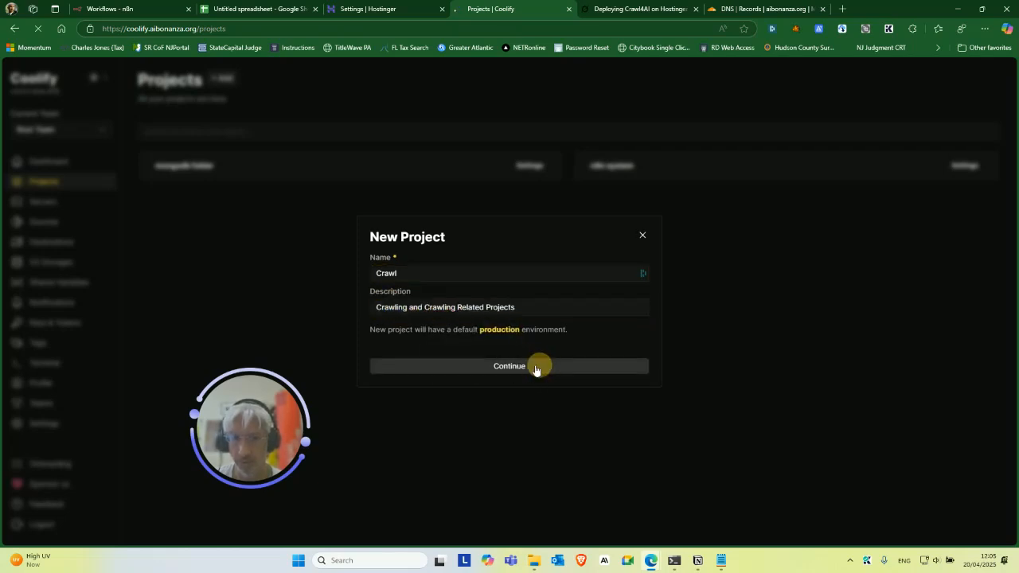
# Step: Open the Crawl project's production environment and start adding a new resource
pyautogui.moveTo(302, 415); pyautogui.dragTo(695, 374)
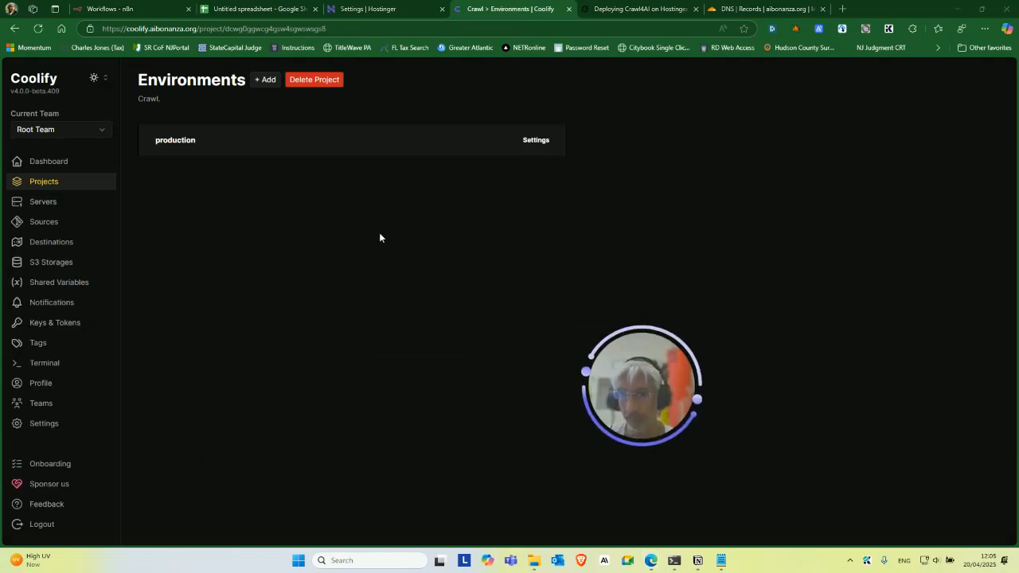
pyautogui.click(226, 150)
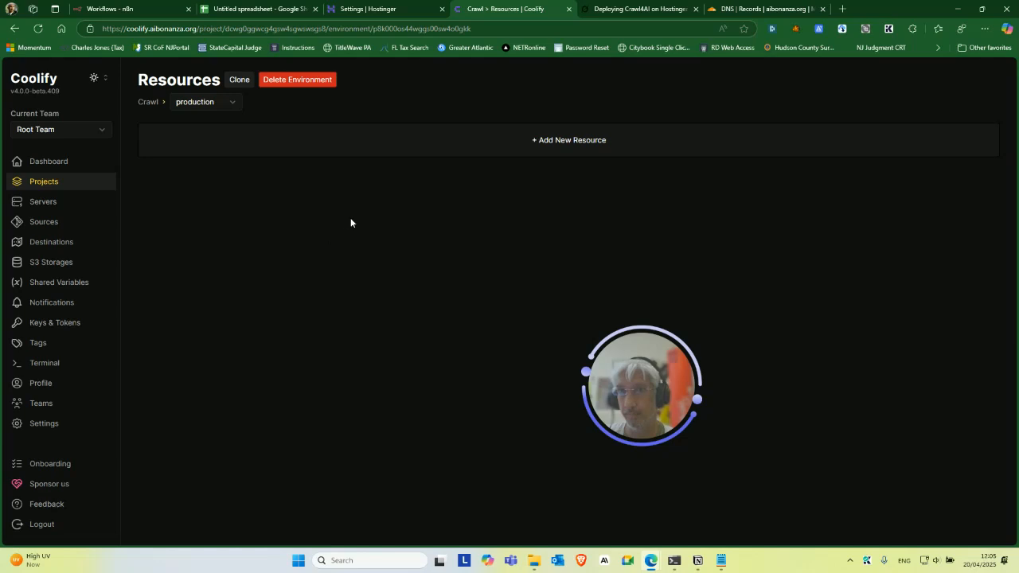
pyautogui.click(567, 151)
pyautogui.moveTo(627, 364); pyautogui.dragTo(677, 202)
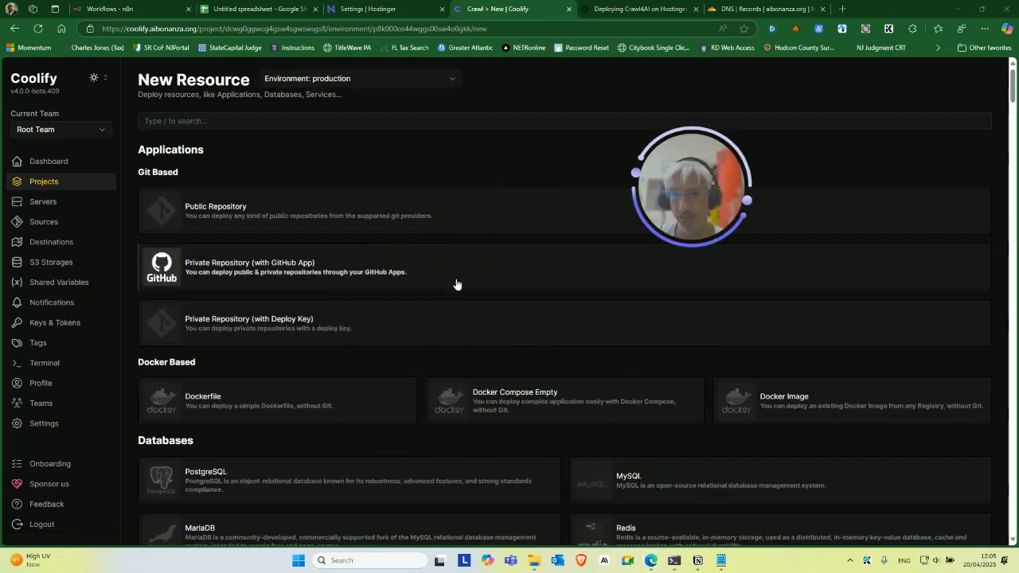
# Step: Choose an empty Docker Compose deployment as the new resource
pyautogui.click(543, 394)
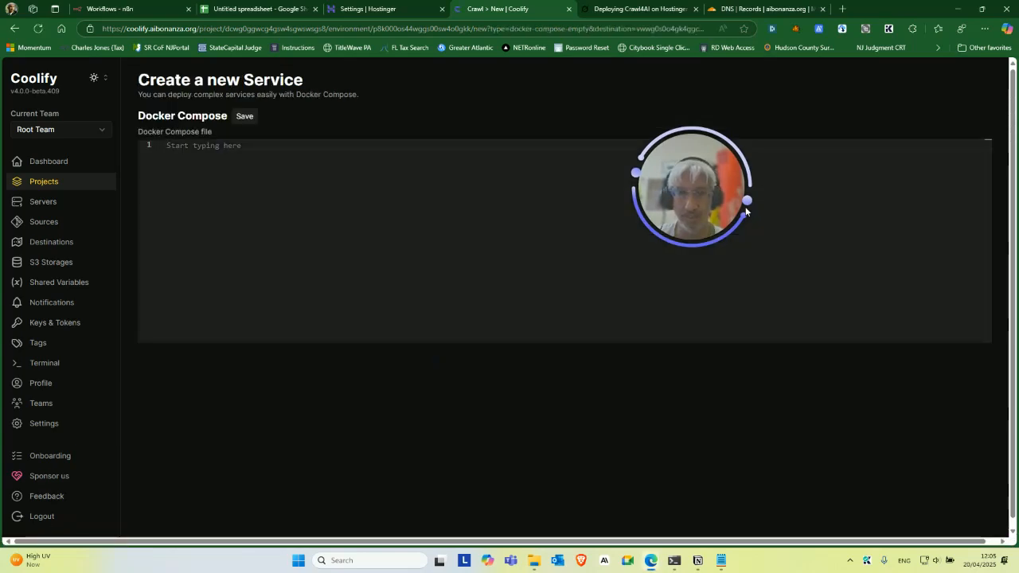
pyautogui.moveTo(661, 171); pyautogui.dragTo(285, 324)
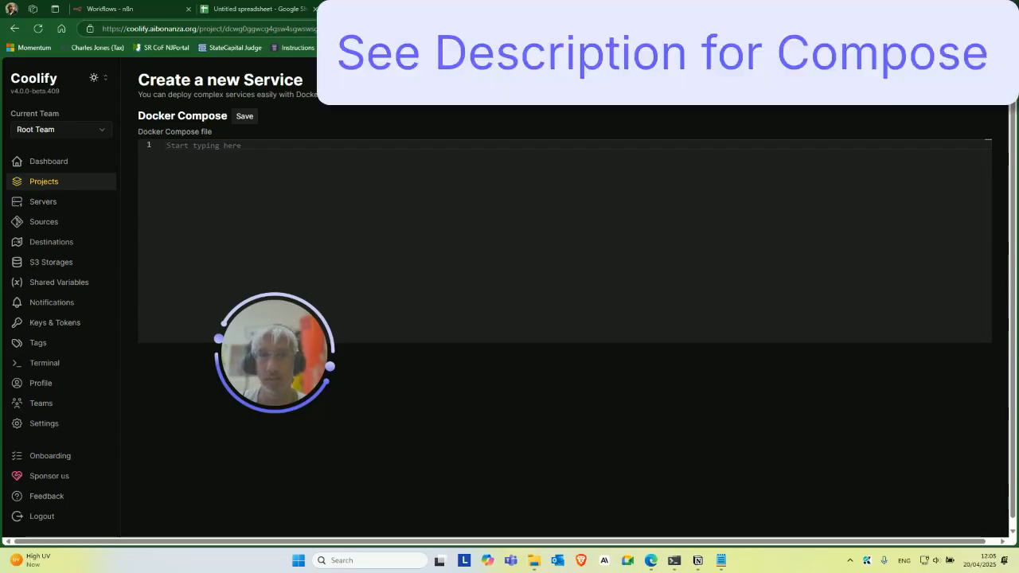
# Step: Switch to the Grok chat and send the message "get me the docker file compose content please"
pyautogui.click(382, 9)
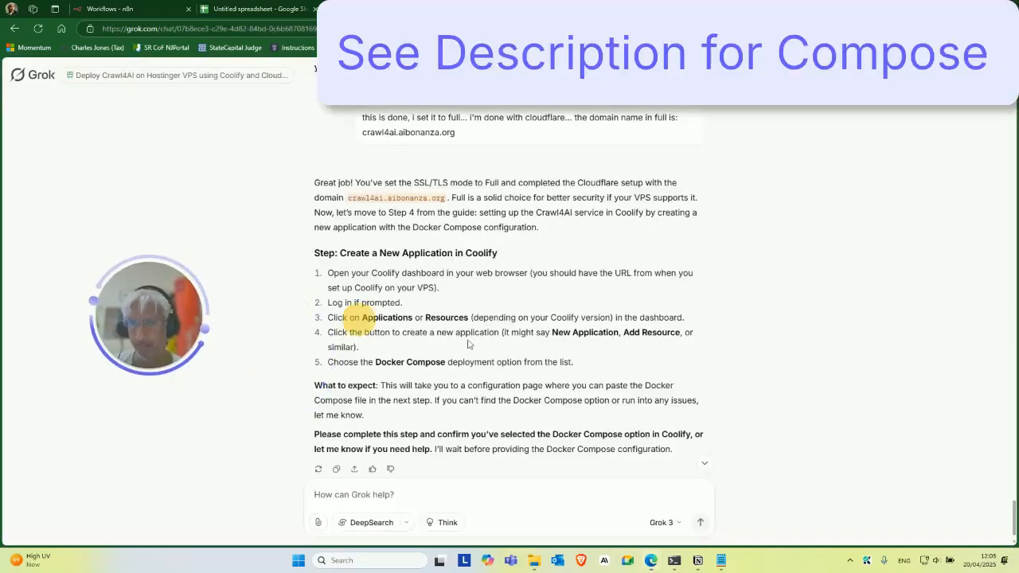
pyautogui.scroll(-1, 530, 385)
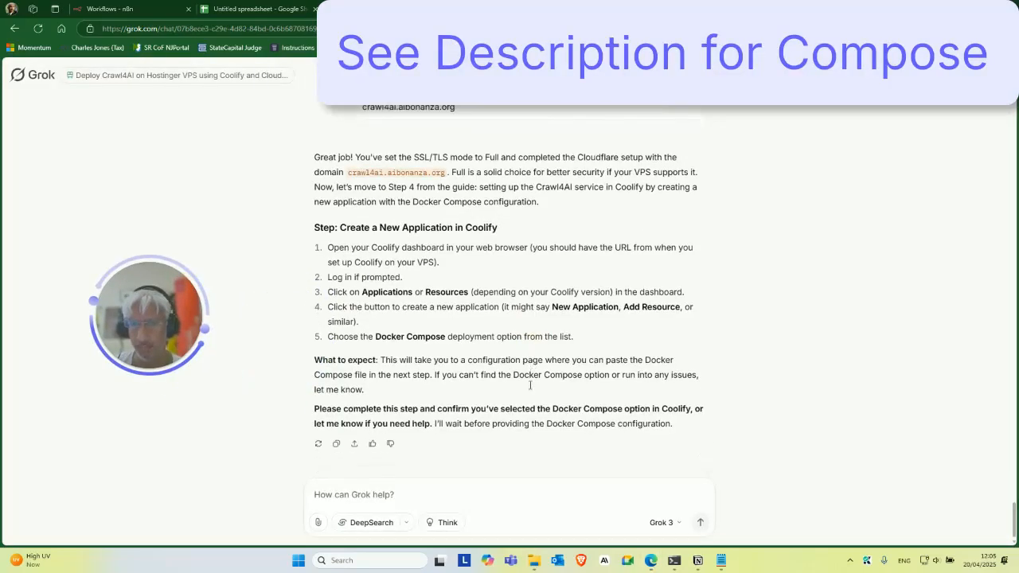
pyautogui.click(457, 493)
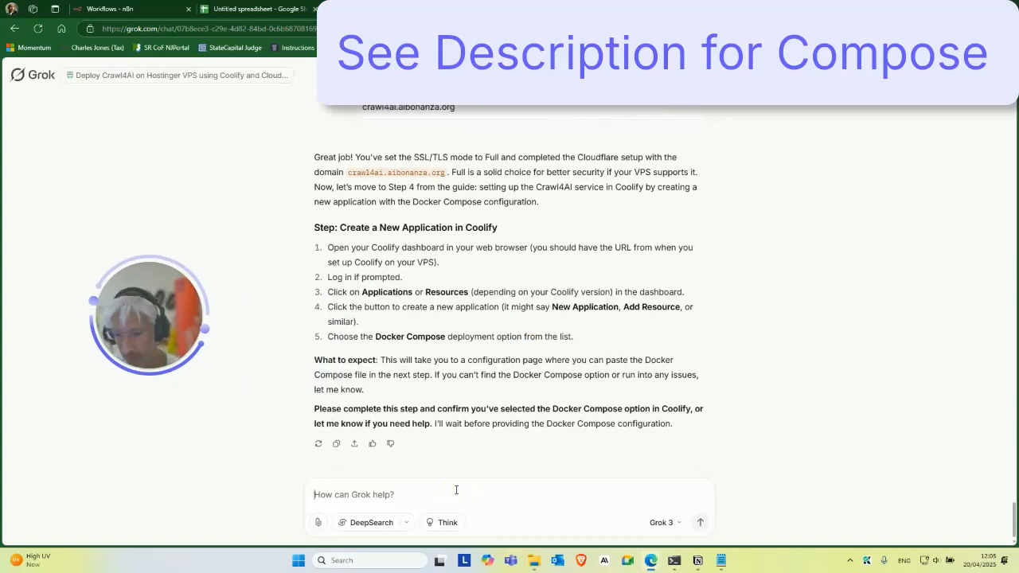
pyautogui.write('g')
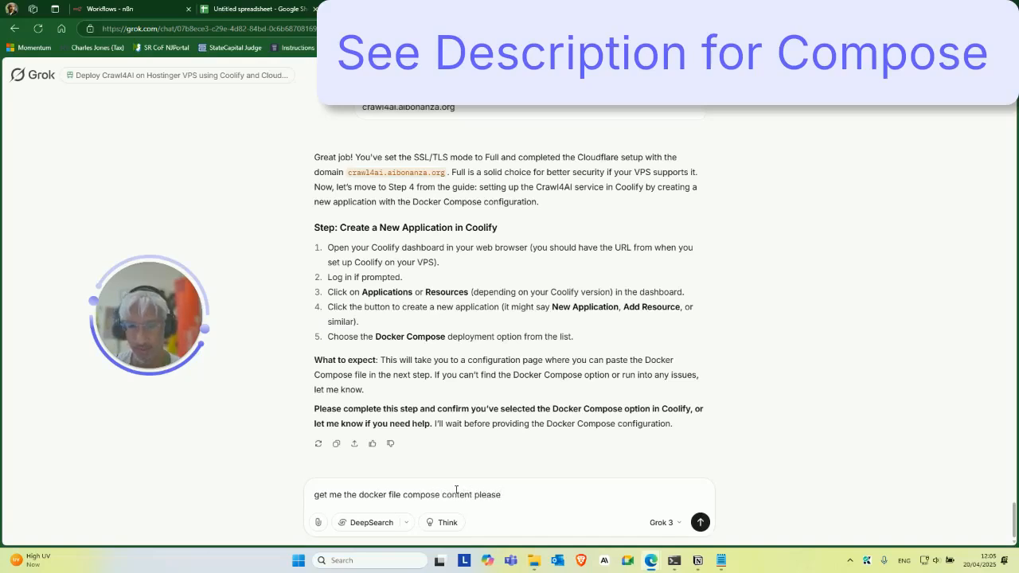
pyautogui.press('Return')
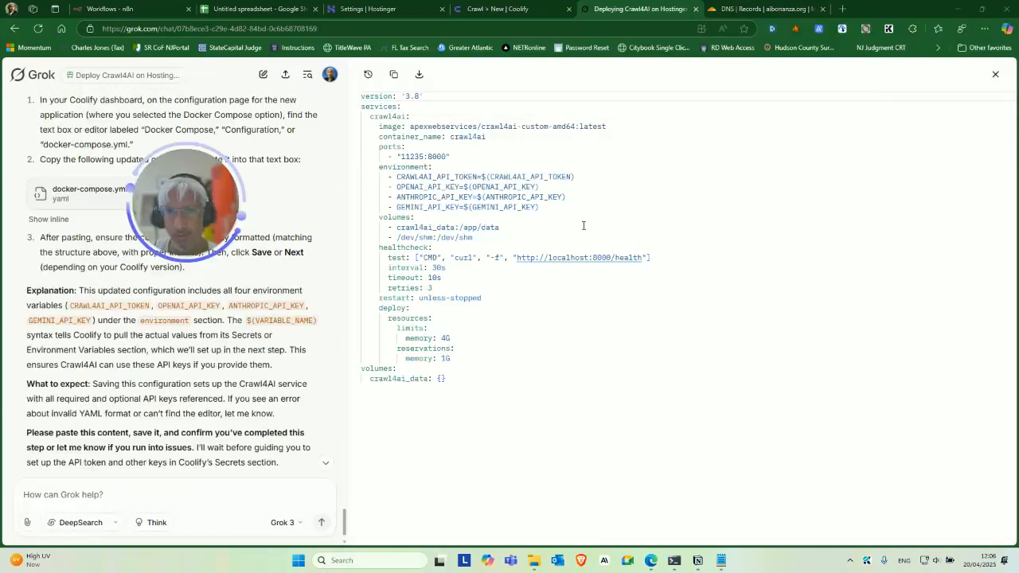
# Step: Copy Grok's generated docker-compose.yml into the new service's Docker Compose file in Coolify and save it
pyautogui.click(393, 74)
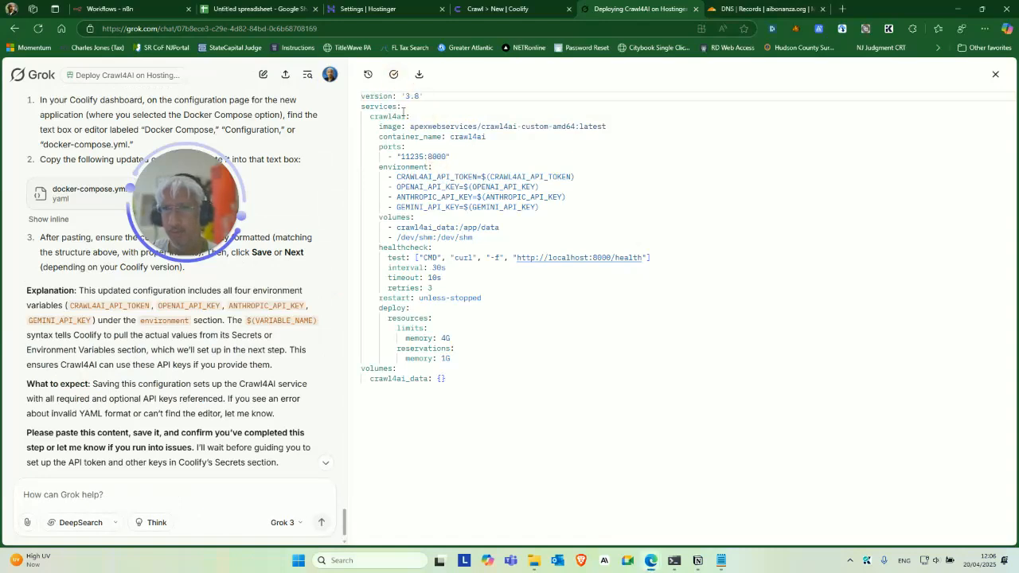
pyautogui.click(500, 11)
pyautogui.click(401, 211)
pyautogui.moveTo(237, 304); pyautogui.dragTo(465, 471)
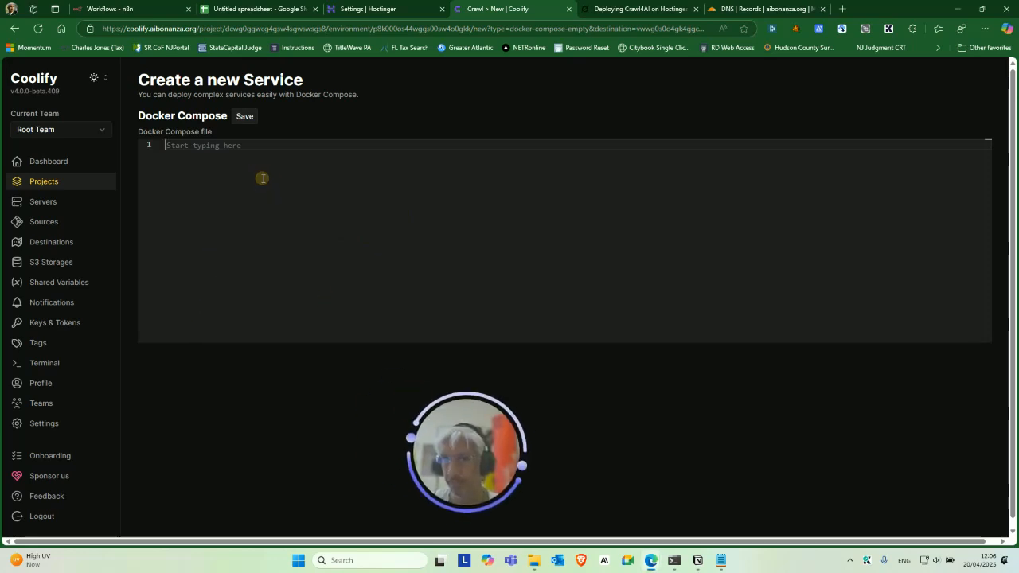
pyautogui.hotkey('ctrl', 'v')
pyautogui.scroll(-1, 272, 318)
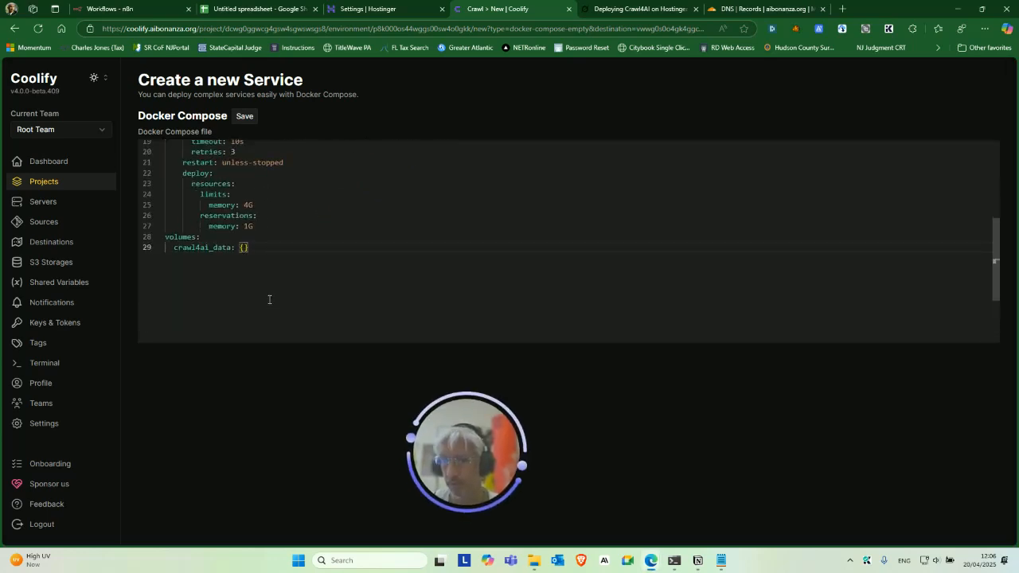
pyautogui.scroll(3, 270, 287)
pyautogui.scroll(3, 274, 229)
pyautogui.click(244, 116)
pyautogui.moveTo(459, 443); pyautogui.dragTo(267, 423)
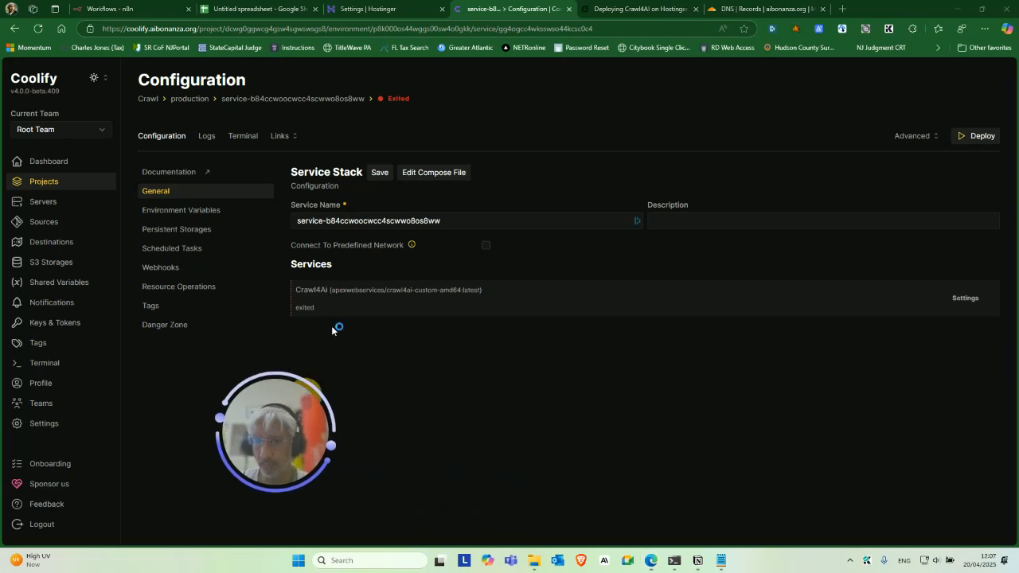
# Step: Pause the autofill suggestions on the service name field until they are turned back on
pyautogui.tripleClick(341, 225)
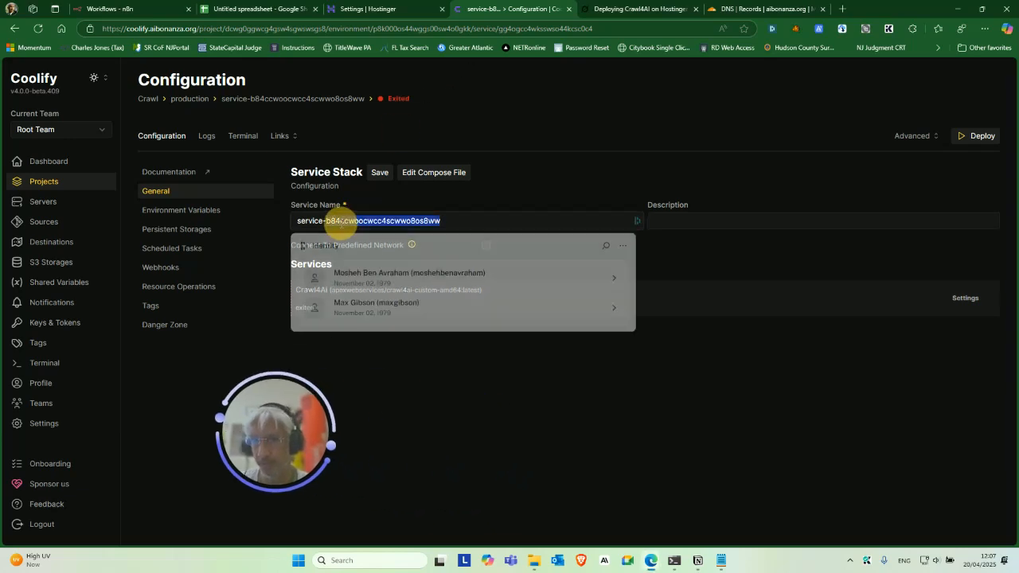
pyautogui.moveTo(313, 415); pyautogui.dragTo(286, 433)
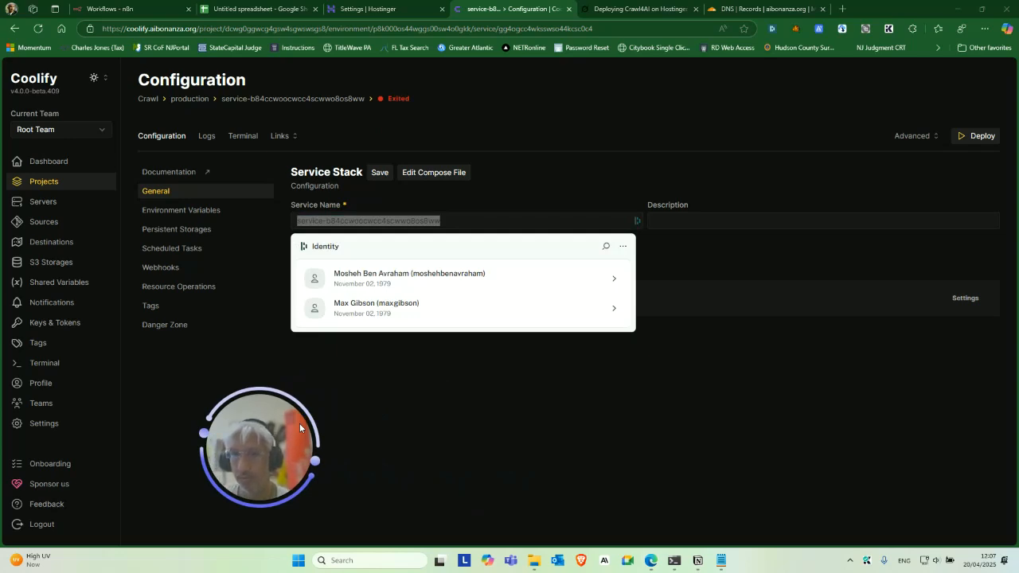
pyautogui.click(623, 246)
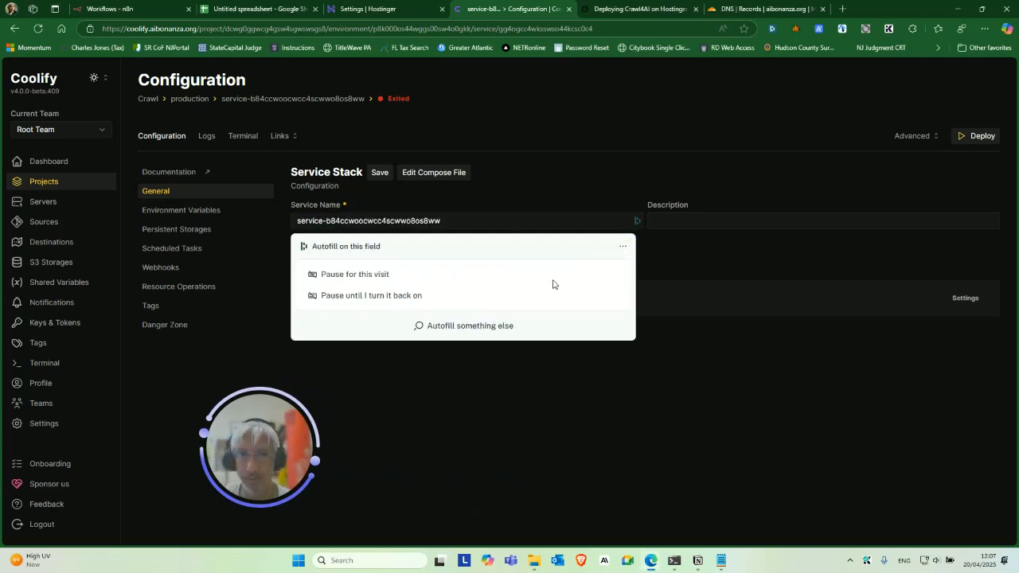
pyautogui.click(392, 295)
# Step: Name the service crawl4ai_service, describe it as "Crawl4AI Open Source Crawling Solution", and save
pyautogui.tripleClick(374, 221)
pyautogui.write('Craw')
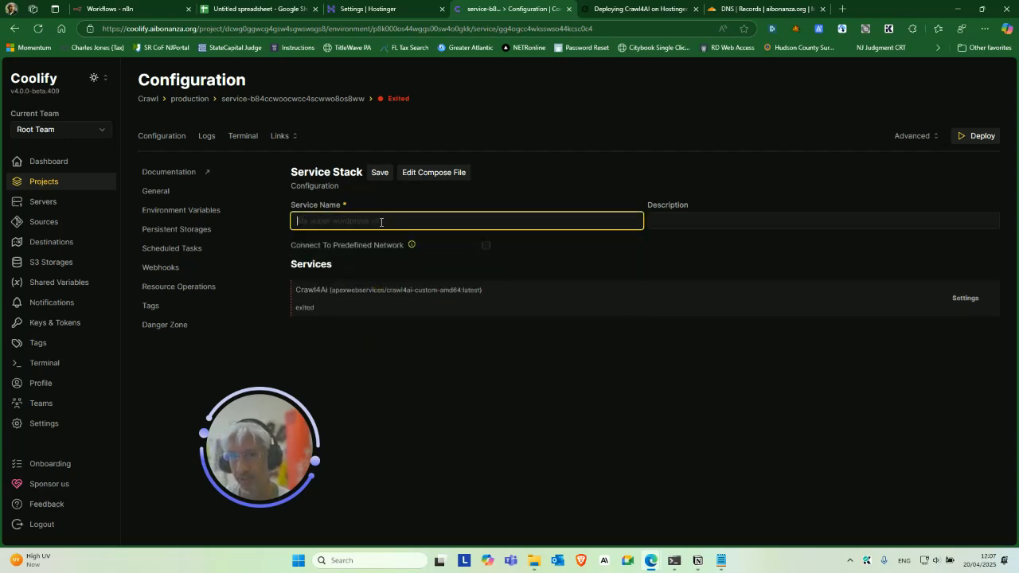
pyautogui.write('l4ai.service')
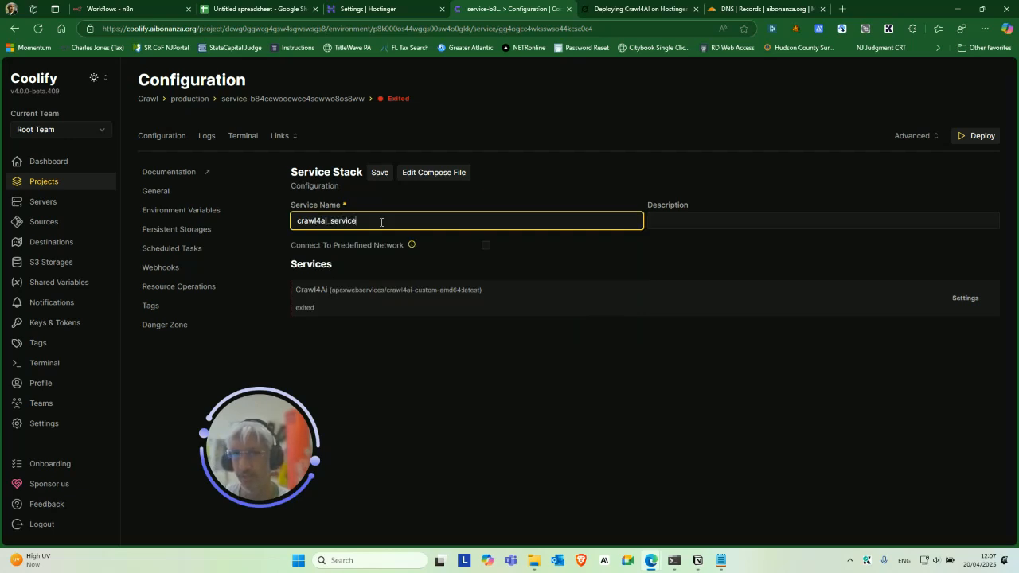
pyautogui.click(670, 224)
pyautogui.write('Crawl4AI Open Source Crawling Solution')
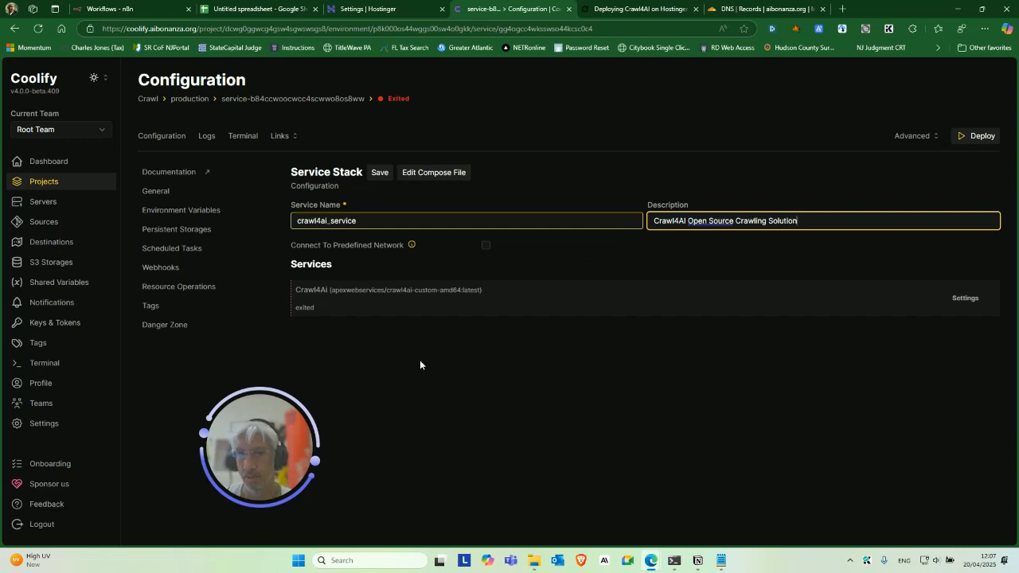
pyautogui.click(380, 173)
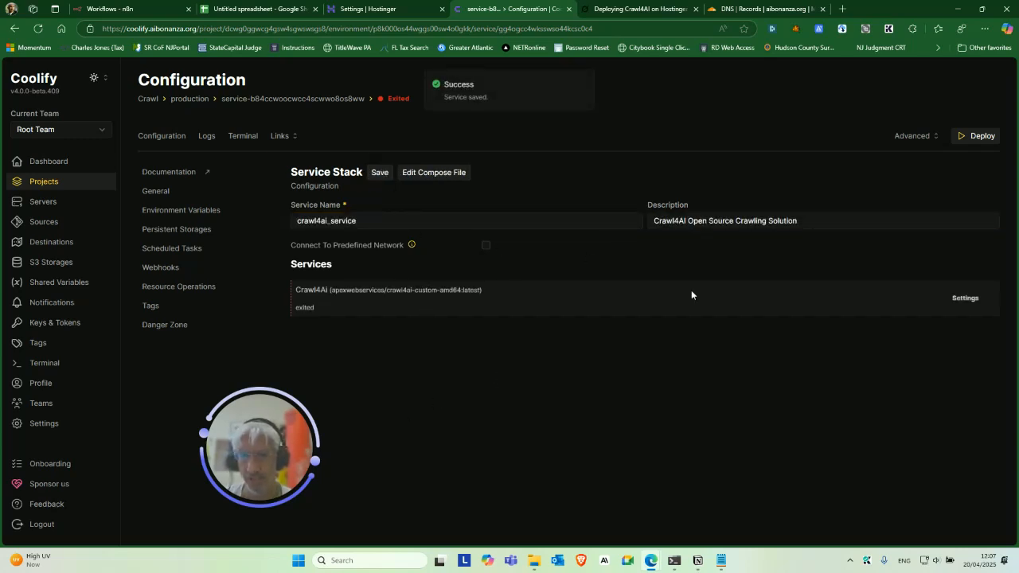
# Step: In the Crawl4Ai container's settings, enter the name crawl4ai_settings and the description "Configuration for our Crawl4AI Deploy"
pyautogui.click(624, 292)
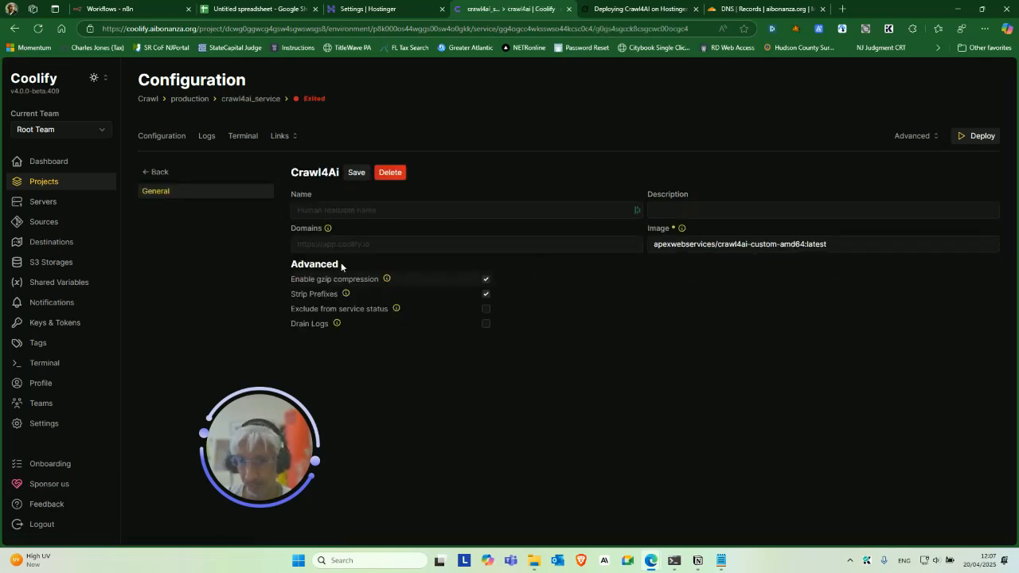
pyautogui.click(385, 215)
pyautogui.press('Escape')
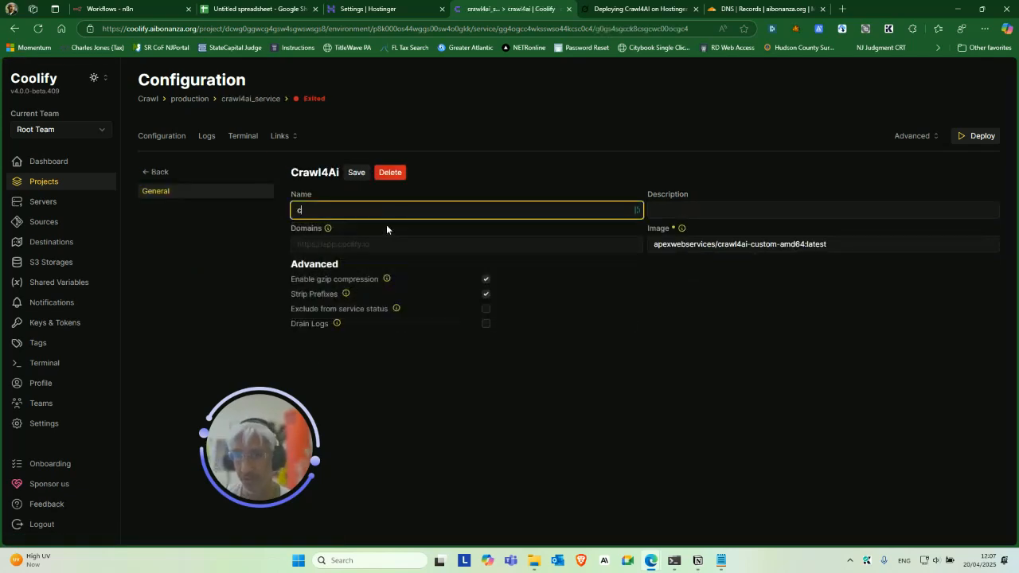
pyautogui.write('crawl4ai')
pyautogui.press('BackSpace')
pyautogui.press('BackSpace')
pyautogui.press('BackSpace')
pyautogui.write('4ai_settings')
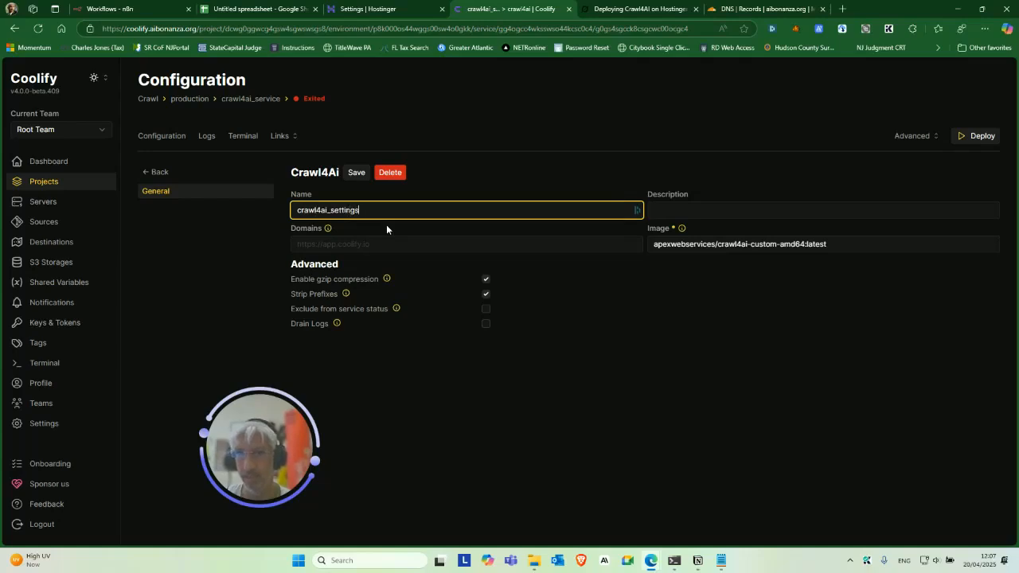
pyautogui.click(689, 214)
pyautogui.write('Co')
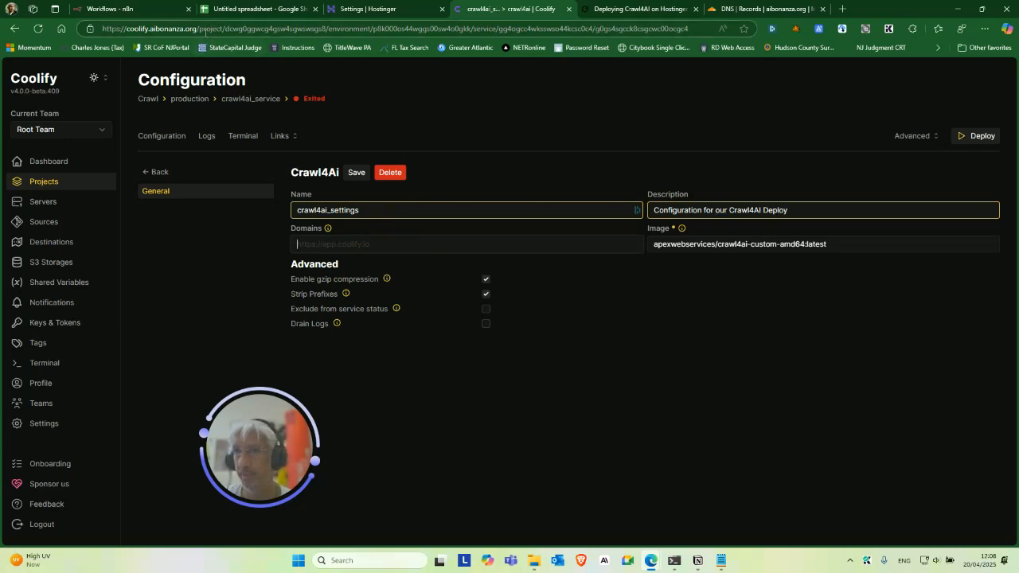
pyautogui.moveTo(199, 29); pyautogui.dragTo(103, 28)
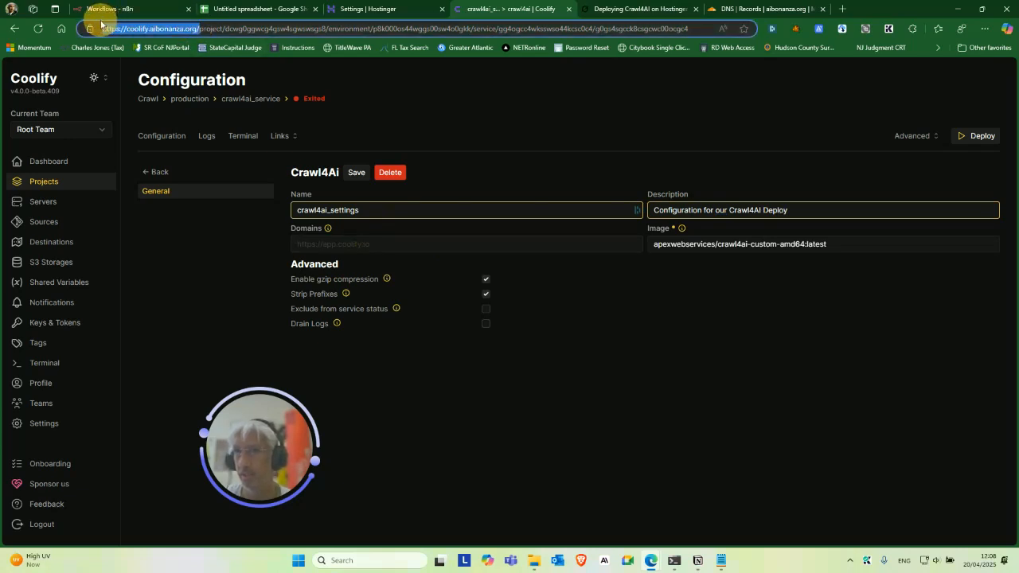
pyautogui.click(357, 243)
pyautogui.hotkey('ctrl', 'v')
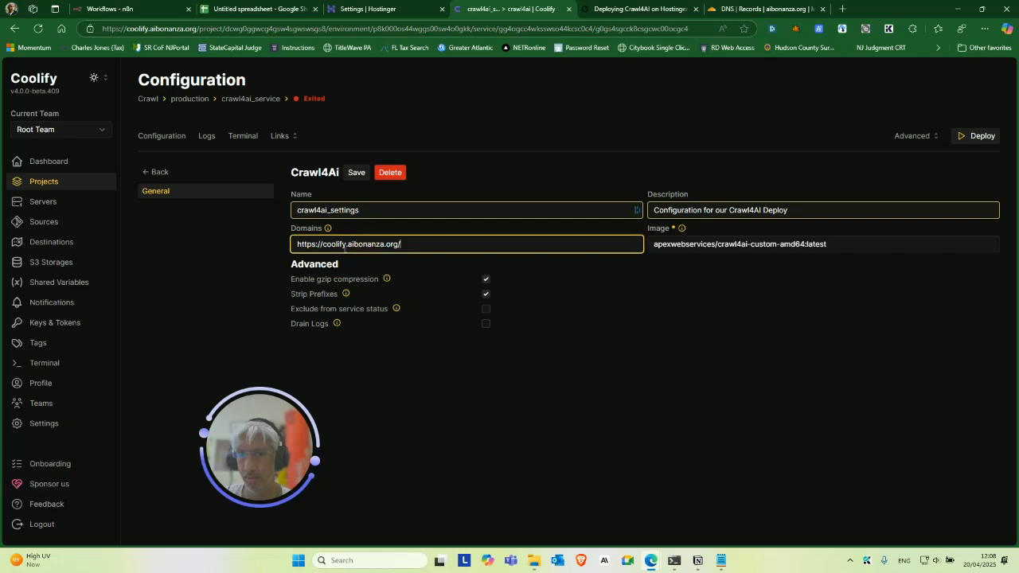
pyautogui.doubleClick(332, 244)
pyautogui.write('crawl4ai')
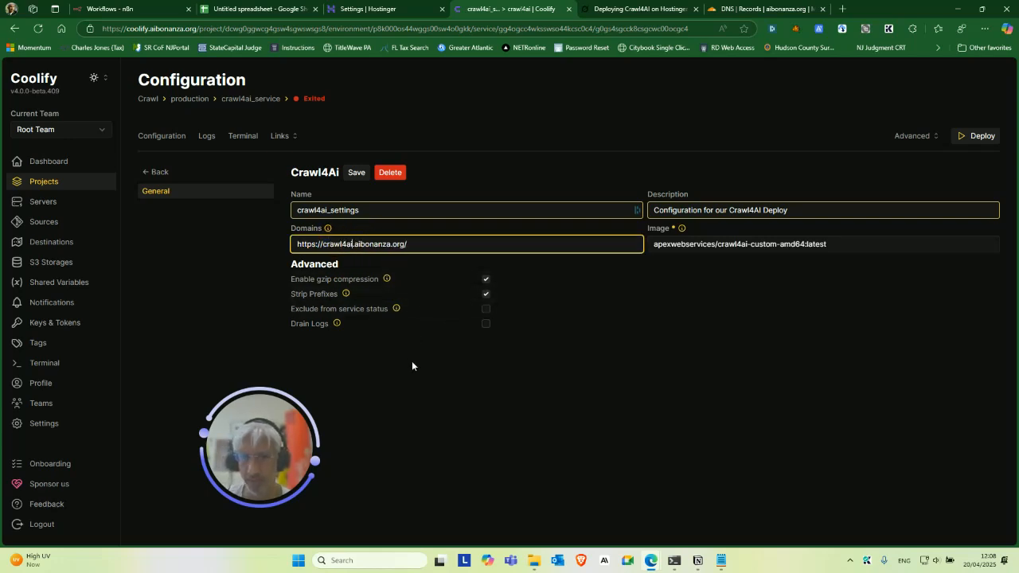
pyautogui.click(634, 417)
pyautogui.click(431, 243)
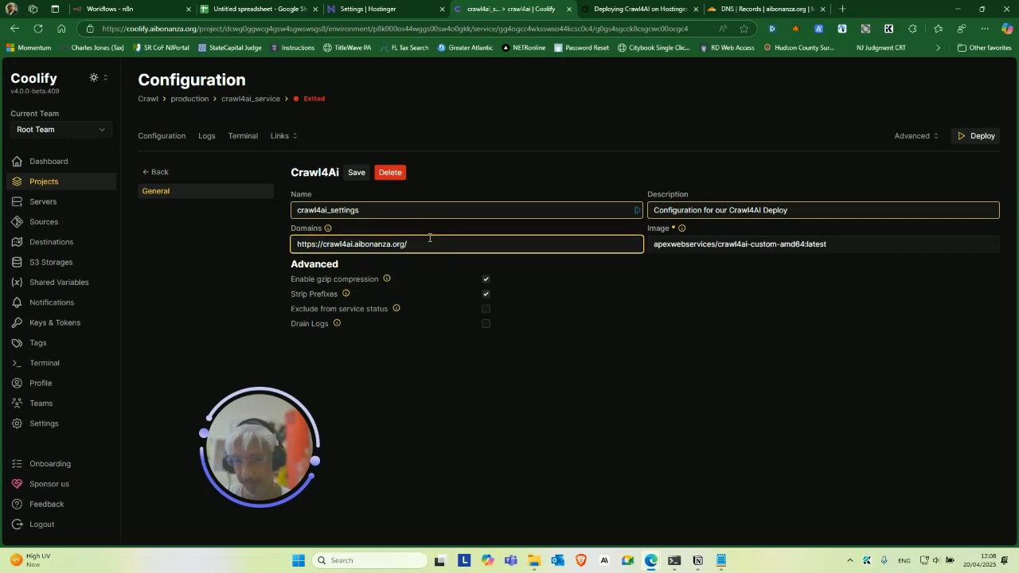
pyautogui.press('BackSpace')
pyautogui.write(':8000')
pyautogui.click(357, 176)
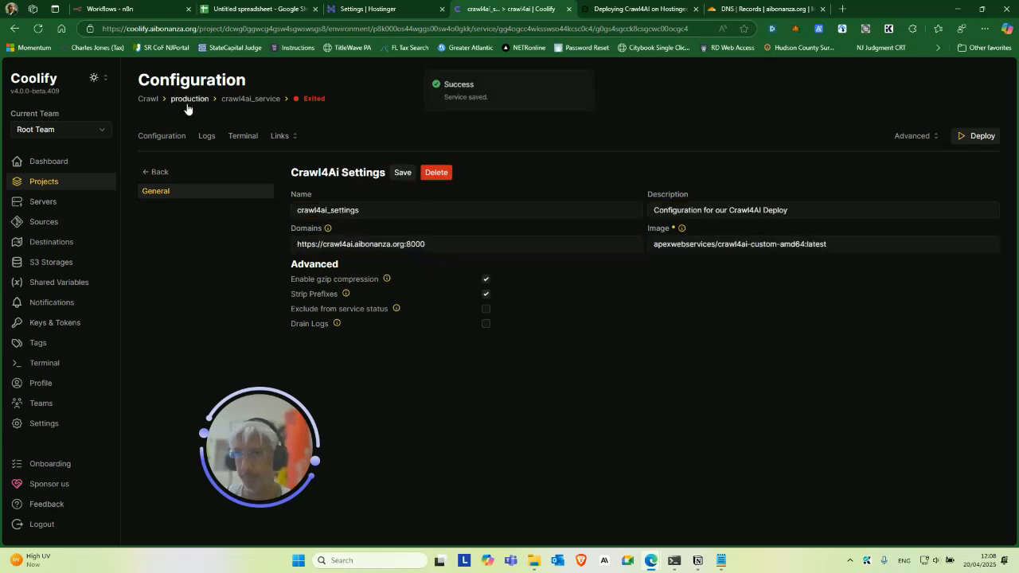
# Step: Review the production environment variables of the service and return to its general configuration
pyautogui.click(185, 144)
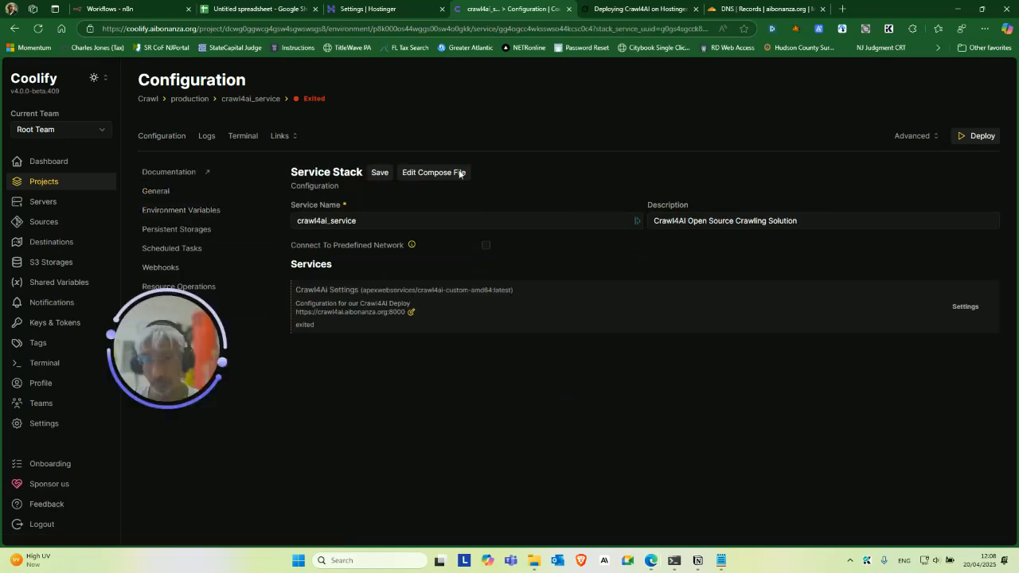
pyautogui.click(179, 211)
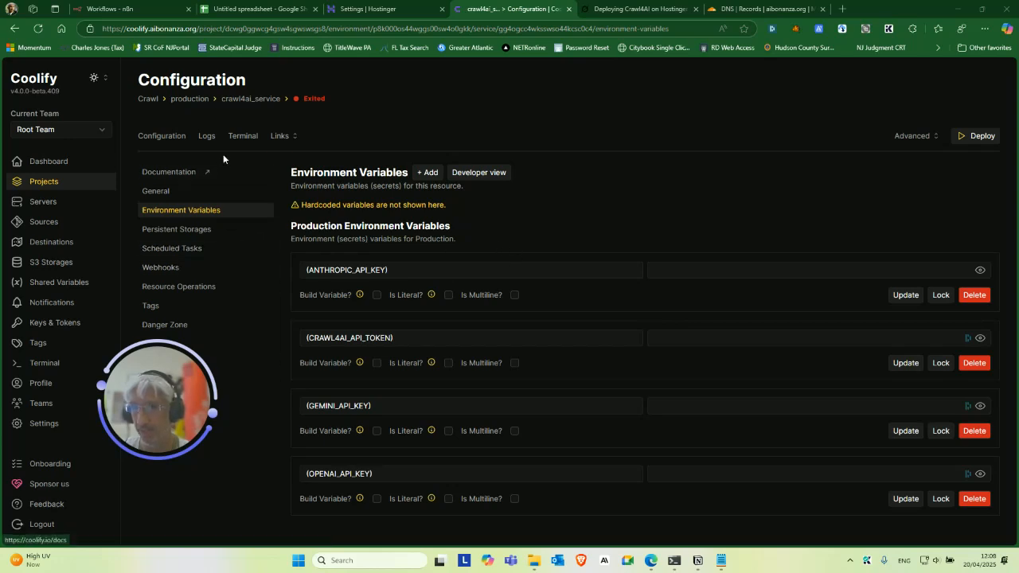
pyautogui.click(162, 138)
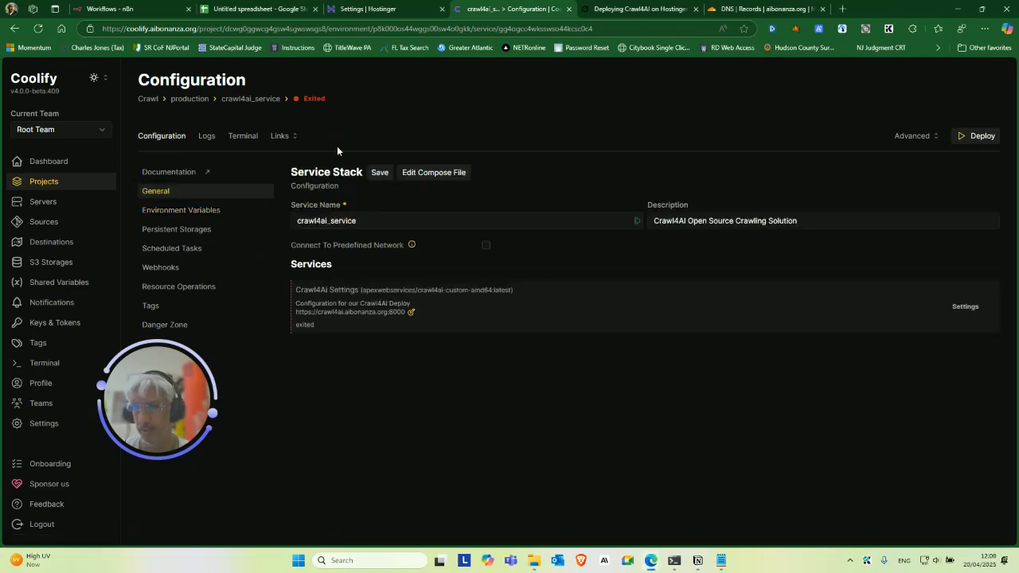
# Step: Open the service's compose file for editing and remove the parentheses around the CRAWL4AI_API_TOKEN reference, leaving $CRAWL4AI_API_TOKEN
pyautogui.click(405, 179)
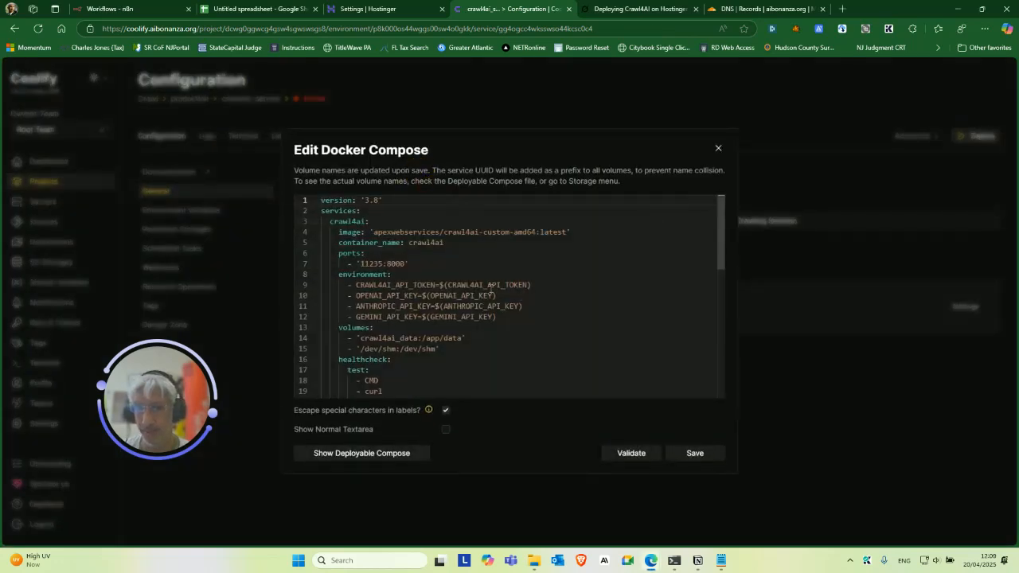
pyautogui.doubleClick(454, 285)
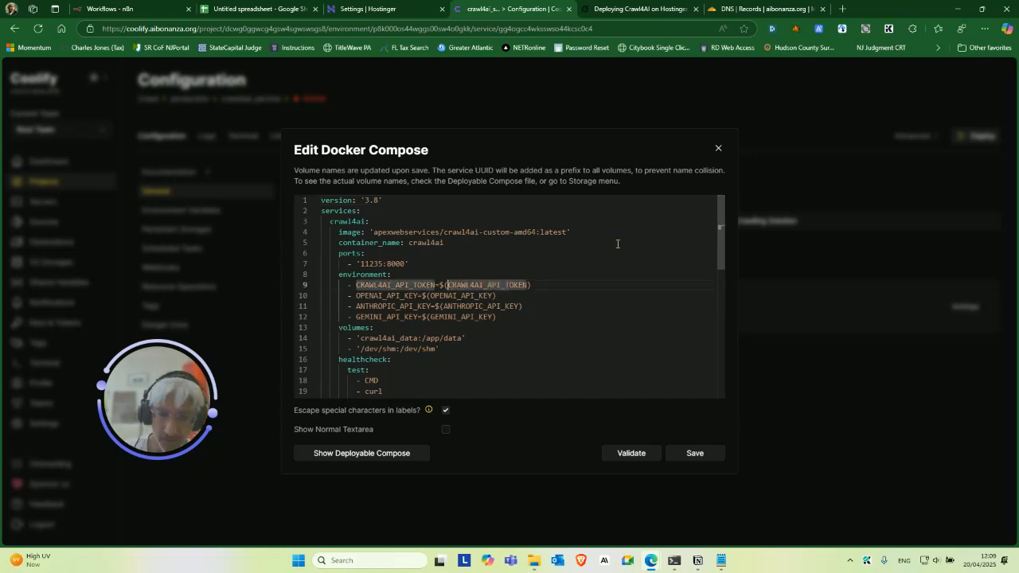
pyautogui.press('Right')
pyautogui.press('Right')
pyautogui.press('Right')
pyautogui.press('Right')
pyautogui.press('Right')
pyautogui.press('Right')
pyautogui.press('Right')
pyautogui.press('Right')
pyautogui.press('Right')
pyautogui.press('Right')
pyautogui.press('Right')
pyautogui.press('Delete')
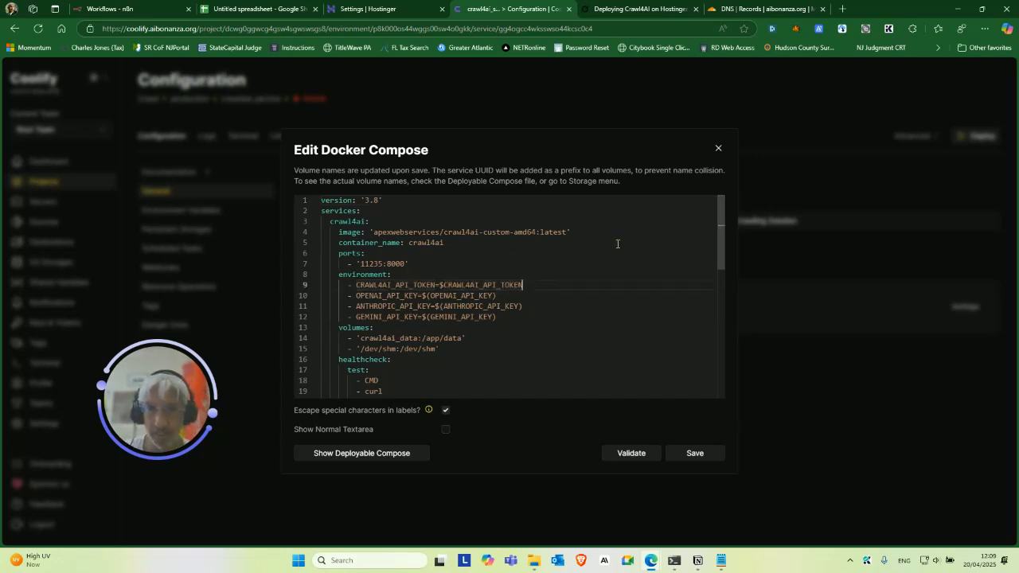
# Step: Remove the parentheses around the remaining key references in the compose file, leaving $OPENAI_API_KEY, $ANTHROPIC_API_KEY and $GEMINI_API_KEY
pyautogui.press('Left')
pyautogui.press('Left')
pyautogui.press('Left')
pyautogui.press('BackSpace')
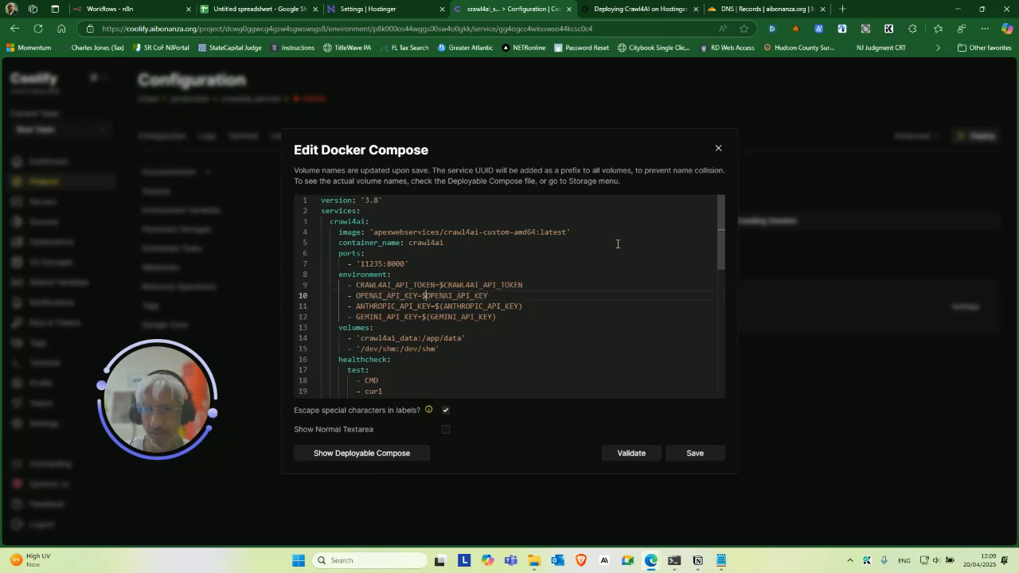
pyautogui.press('BackSpace')
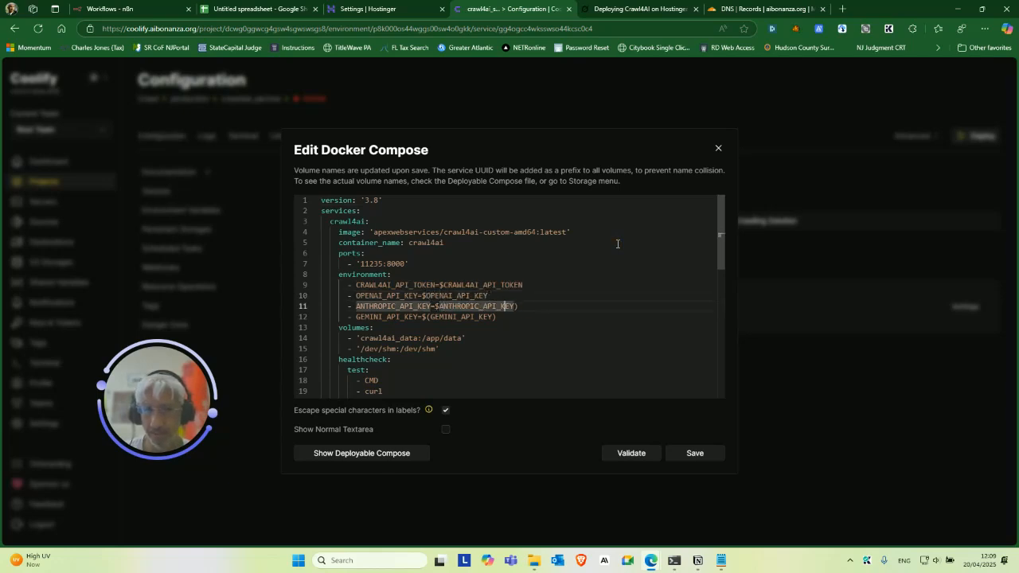
pyautogui.press('End')
pyautogui.press('BackSpace')
pyautogui.press('Left')
pyautogui.press('Left')
pyautogui.press('Left')
pyautogui.press('Left')
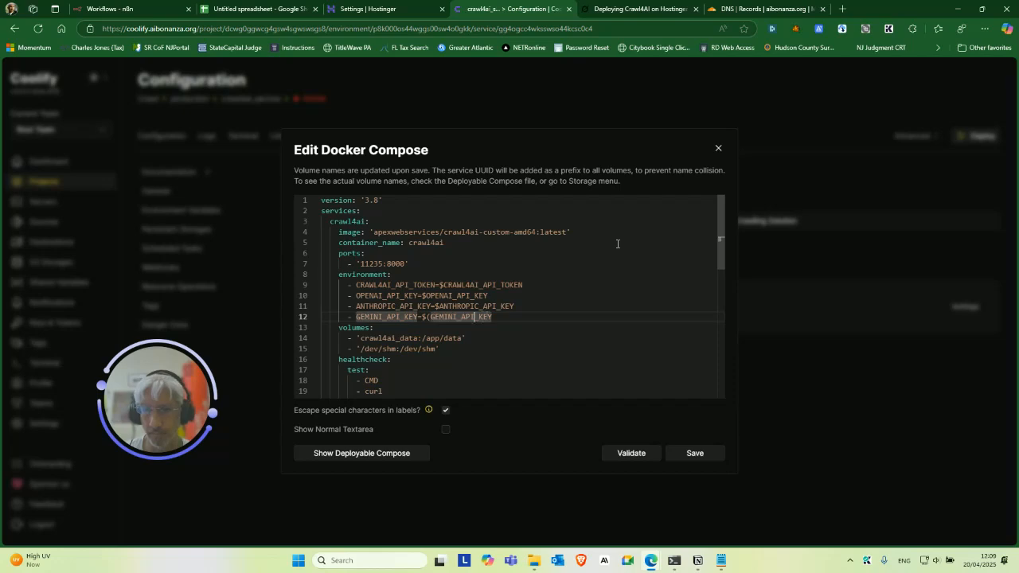
pyautogui.press('BackSpace')
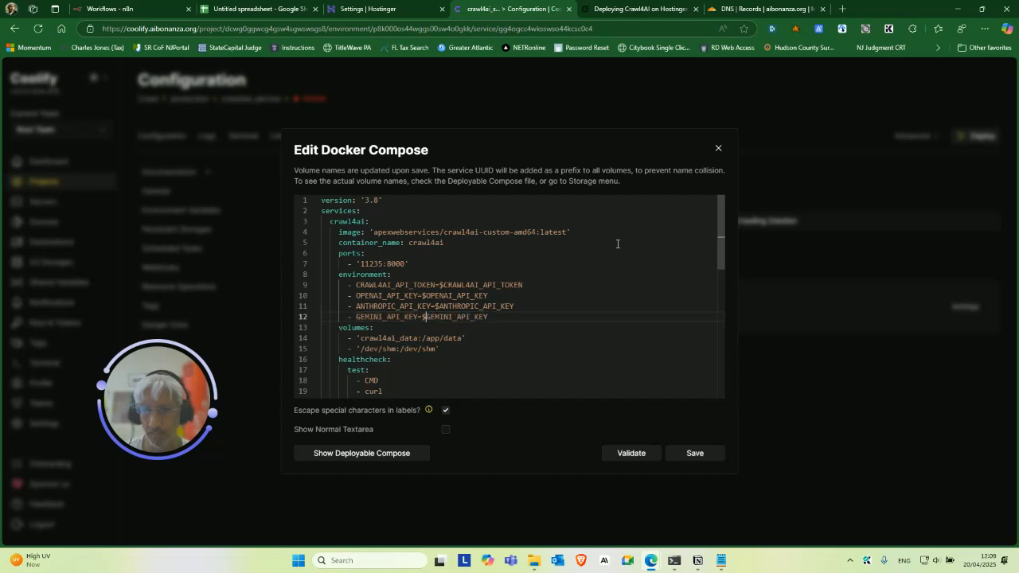
# Step: Validate the edited Docker Compose file, save it and close the editor
pyautogui.click(633, 454)
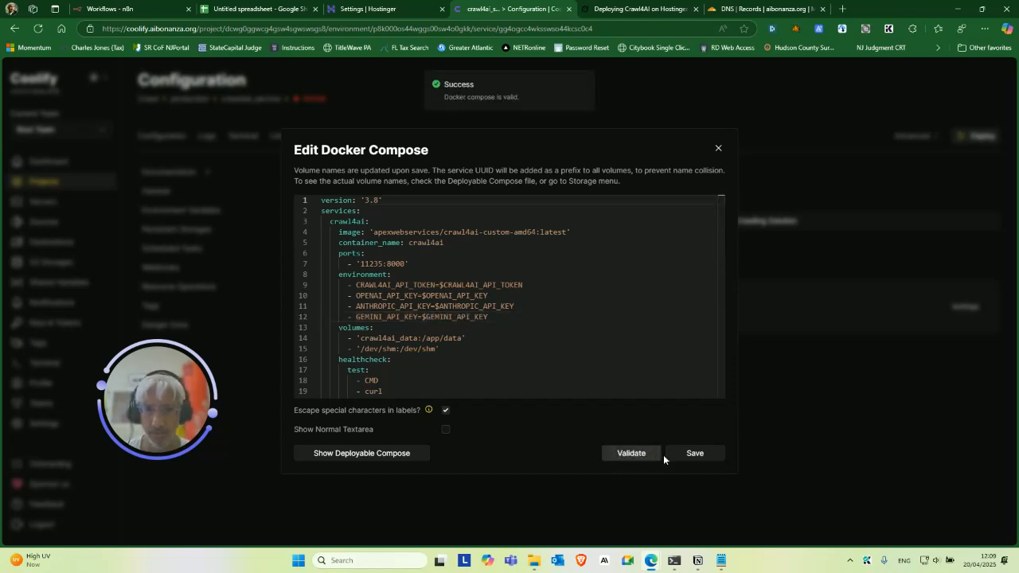
pyautogui.click(695, 454)
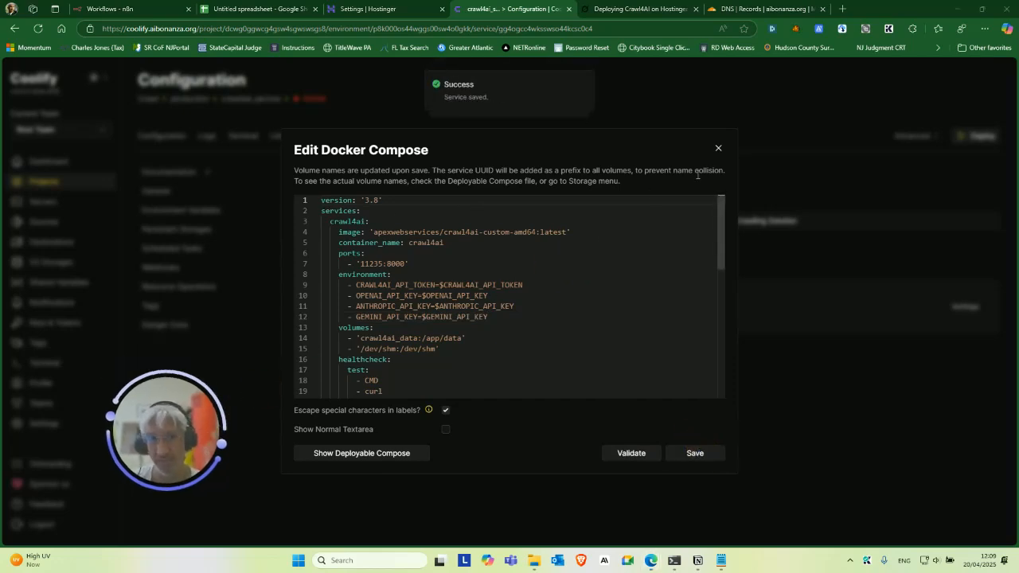
pyautogui.click(717, 148)
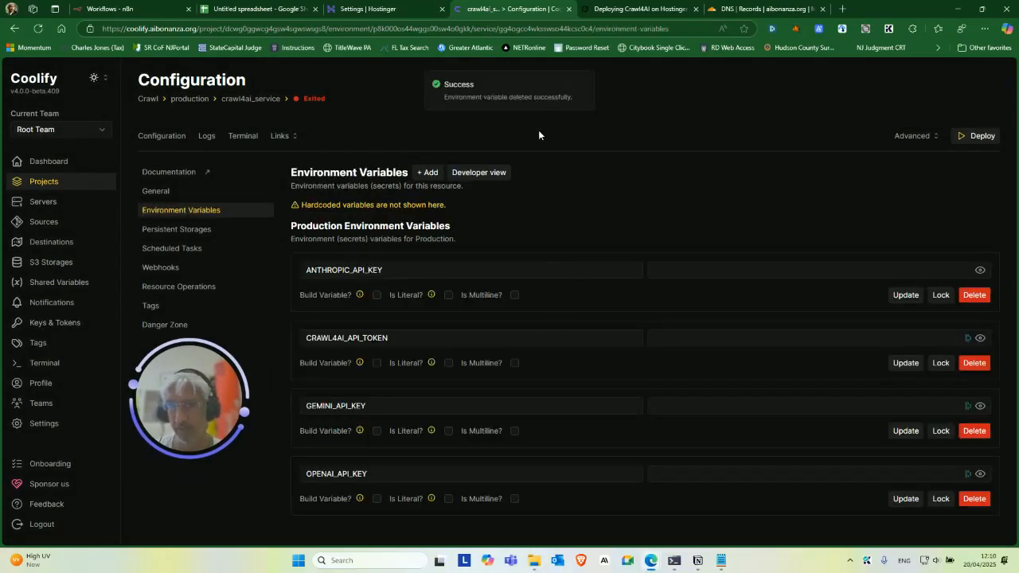
# Step: Copy the Anthropic API key from the Google Sheets spreadsheet and paste it as the value of ANTHROPIC_API_KEY in Coolify
pyautogui.click(248, 8)
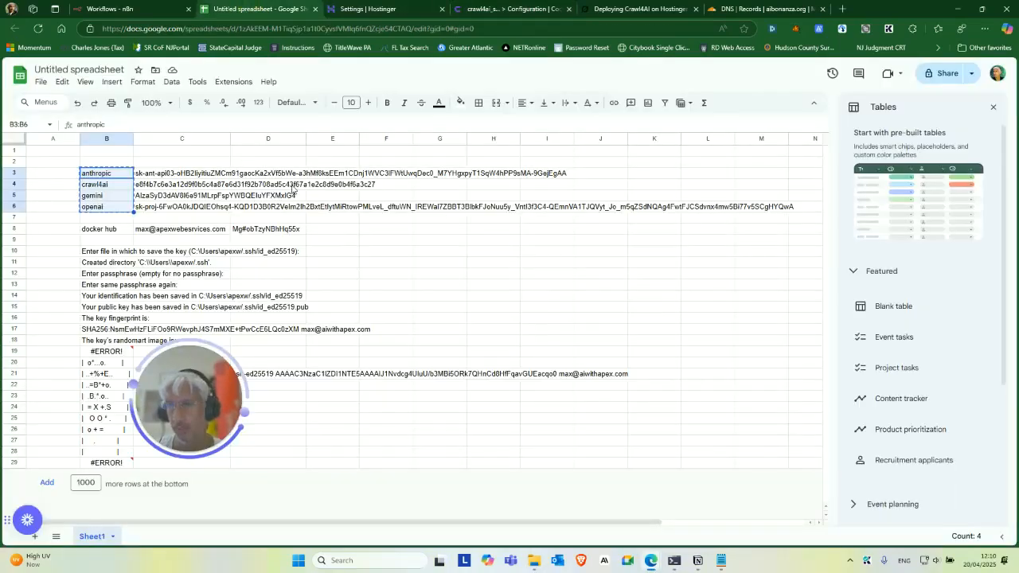
pyautogui.click(187, 175)
pyautogui.hotkey('ctrl', 'c')
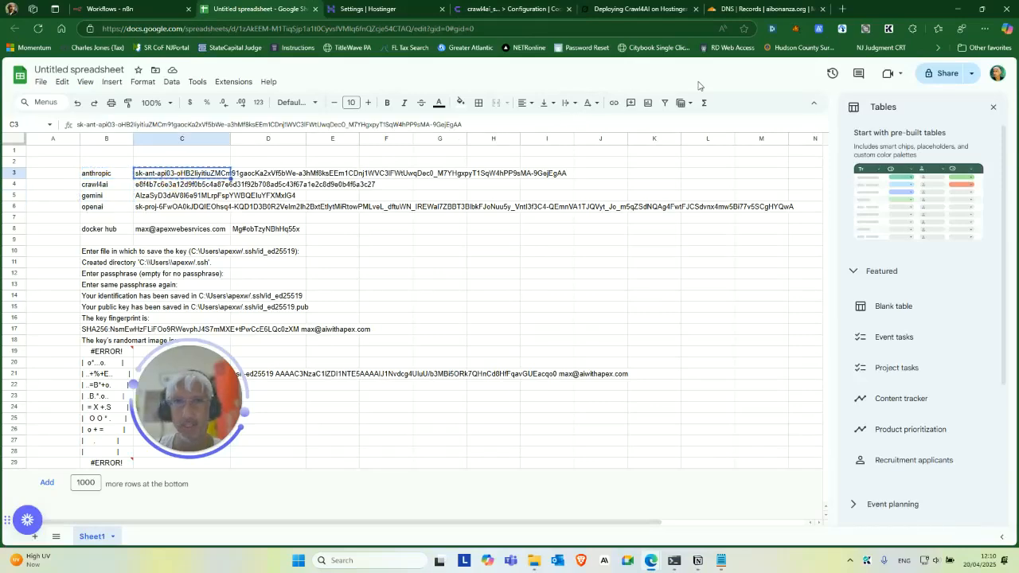
pyautogui.click(636, 8)
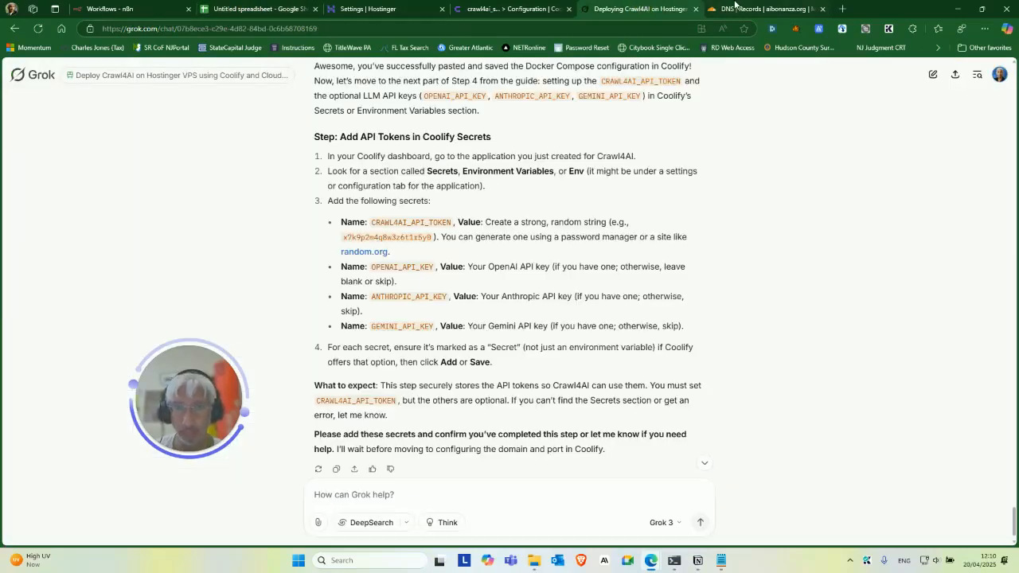
pyautogui.click(482, 8)
pyautogui.click(760, 8)
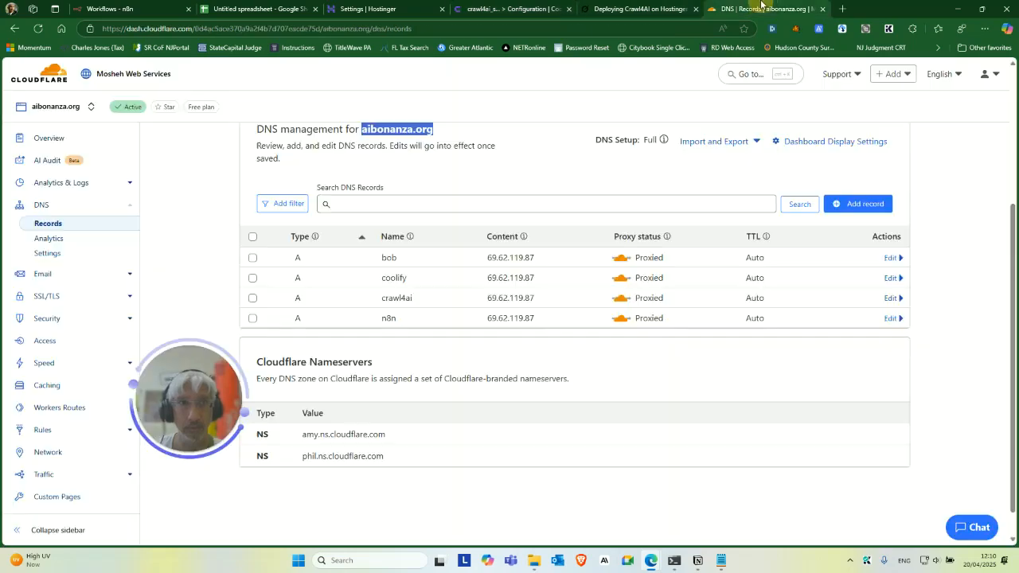
pyautogui.moveTo(763, 7); pyautogui.dragTo(133, 8)
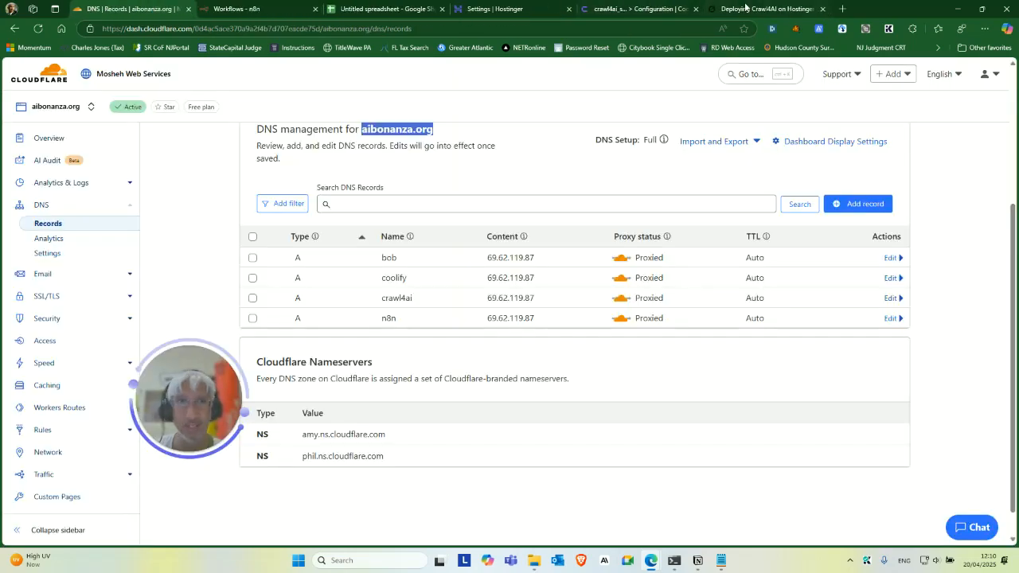
pyautogui.click(663, 6)
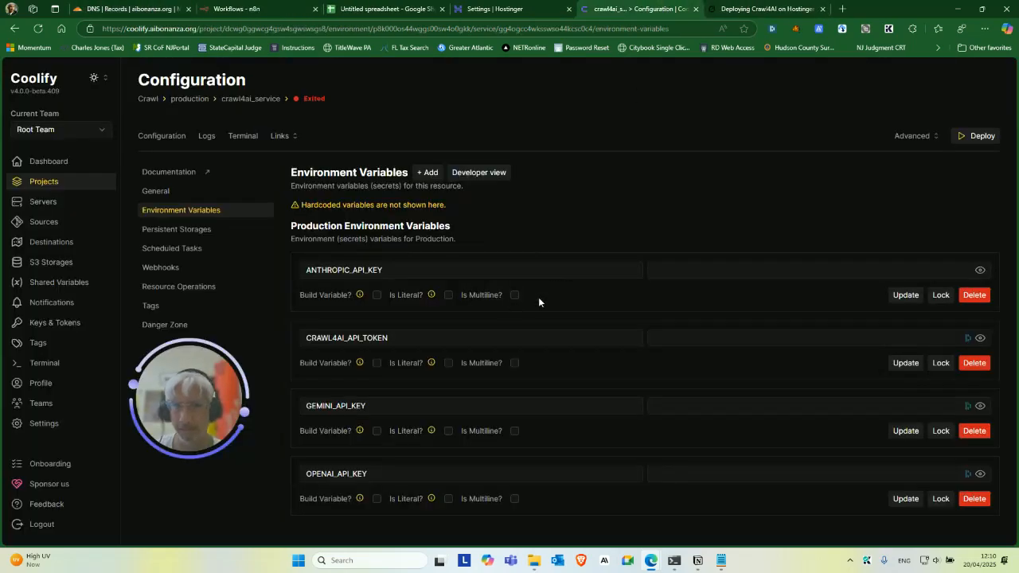
pyautogui.click(721, 269)
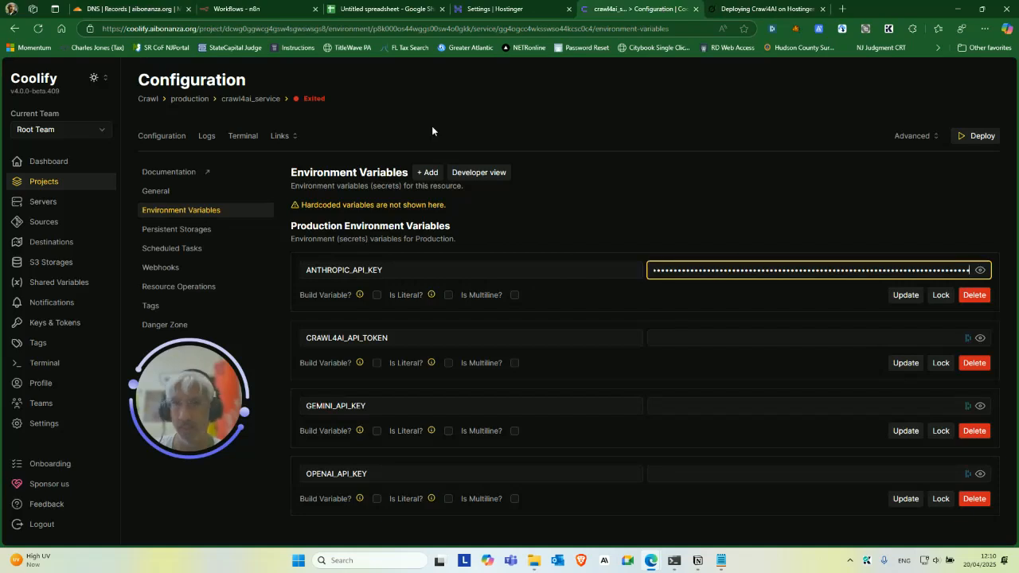
# Step: Copy the crawl4ai token from the spreadsheet and paste it as the value of CRAWL4AI_API_TOKEN in Coolify
pyautogui.click(361, 10)
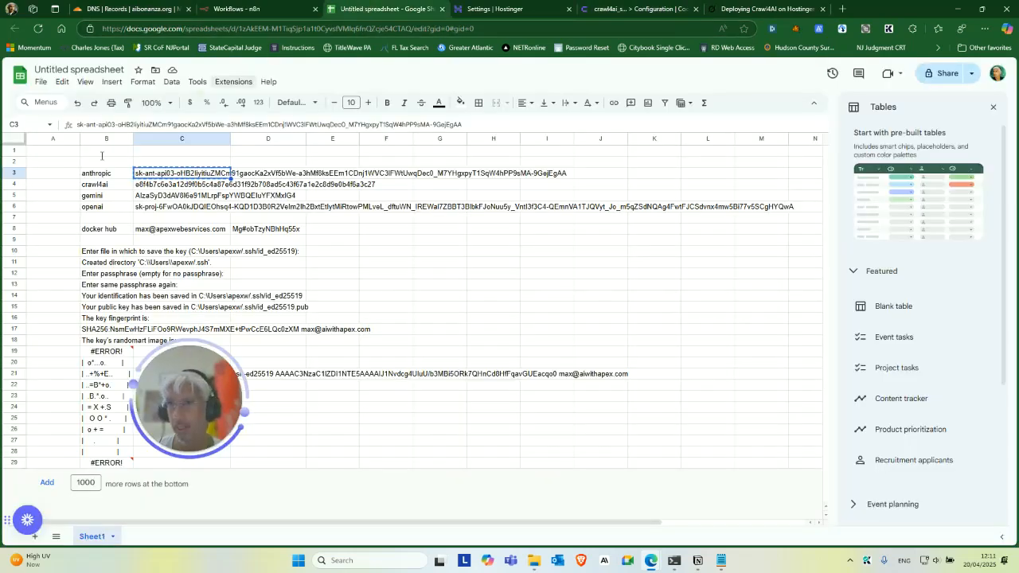
pyautogui.click(146, 188)
pyautogui.click(144, 187)
pyautogui.click(140, 198)
pyautogui.click(143, 188)
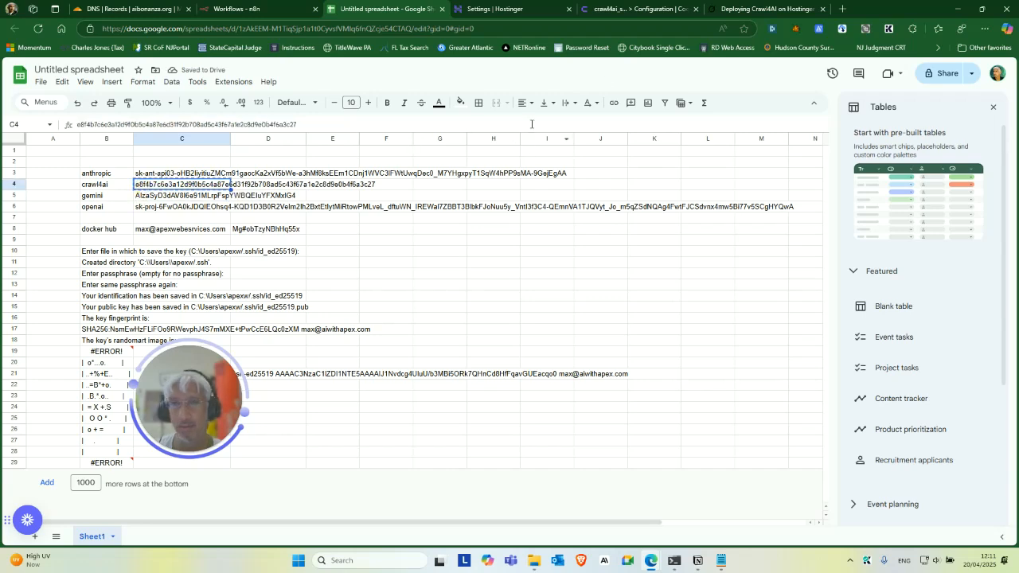
pyautogui.click(734, 8)
pyautogui.click(637, 9)
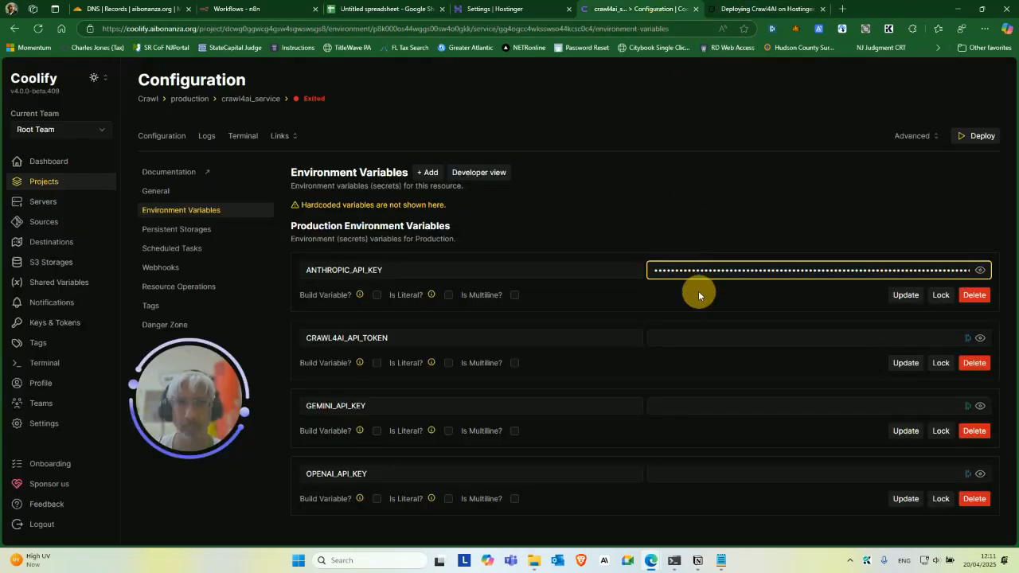
pyautogui.click(663, 337)
pyautogui.hotkey('ctrl', 'v')
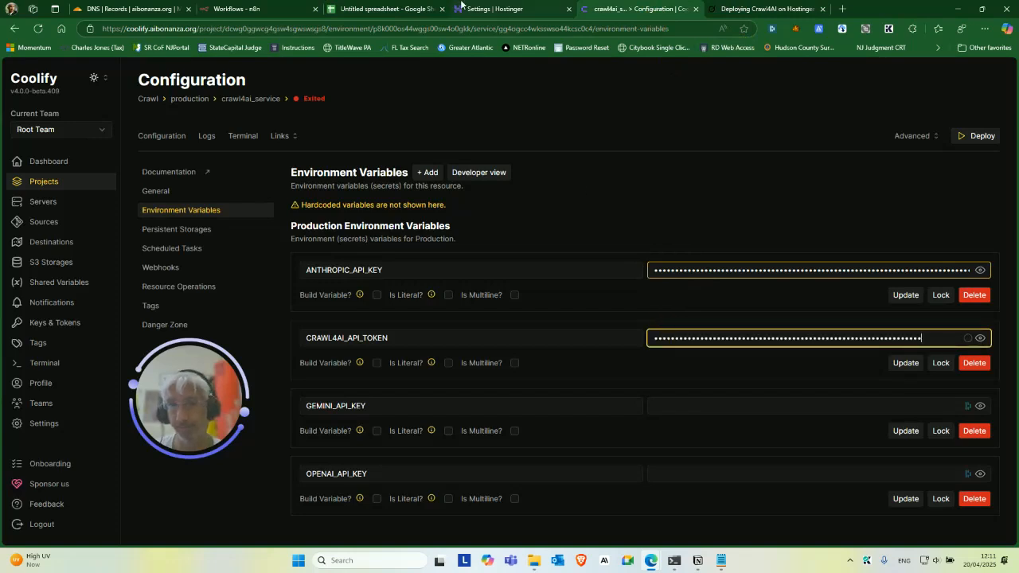
# Step: Copy the Gemini API key from the spreadsheet and paste it as the value of GEMINI_API_KEY in Coolify
pyautogui.click(374, 8)
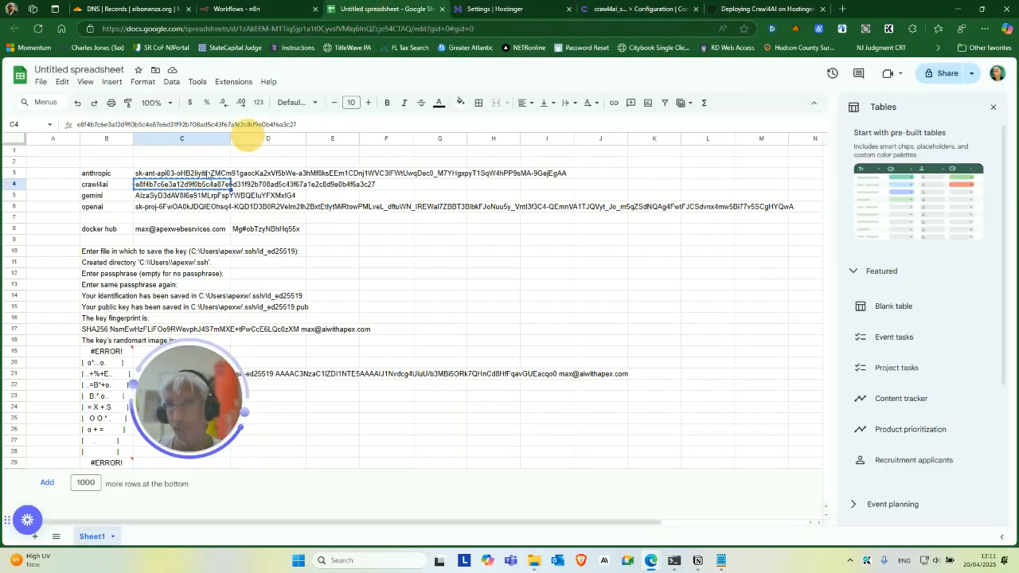
pyautogui.click(152, 198)
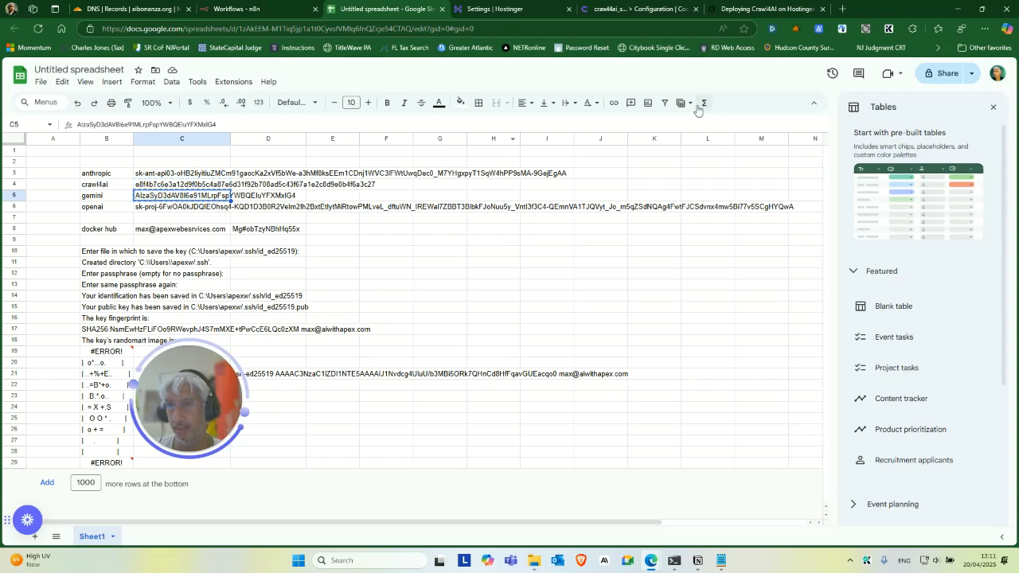
pyautogui.click(640, 7)
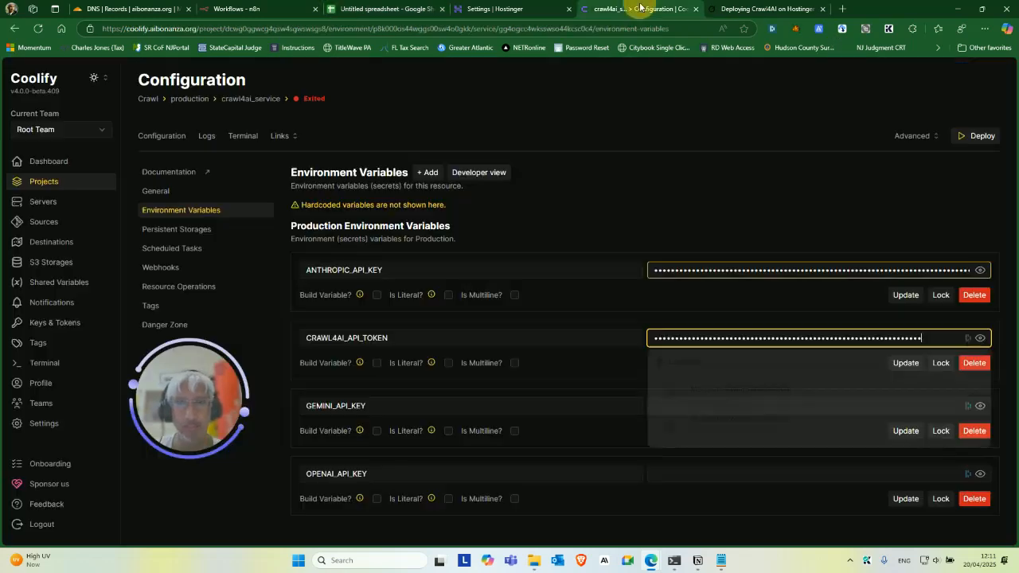
pyautogui.click(613, 377)
pyautogui.click(667, 404)
pyautogui.hotkey('ctrl', 'v')
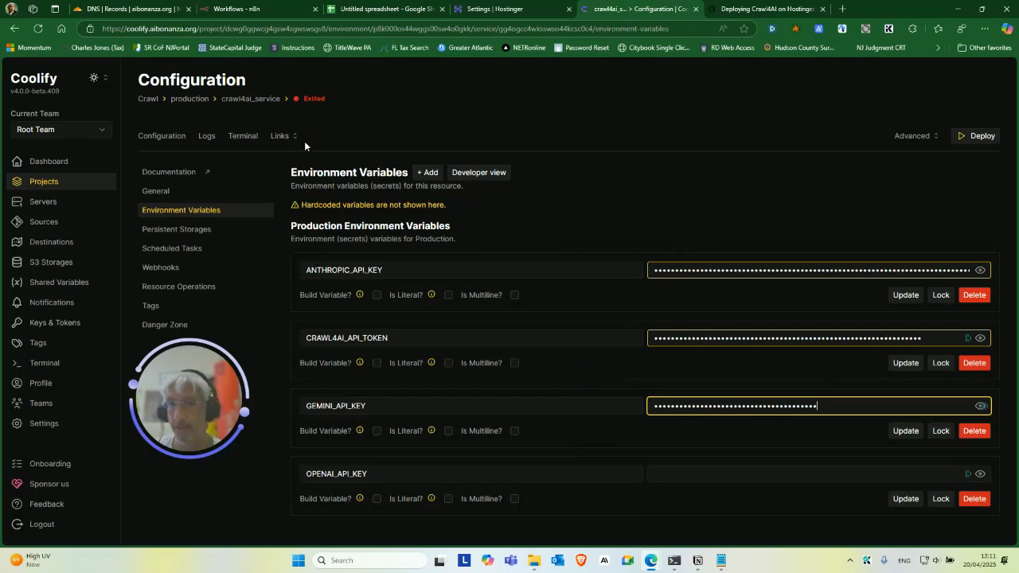
# Step: Copy the OpenAI API key from the spreadsheet and paste it as the value of OPENAI_API_KEY in Coolify
pyautogui.click(400, 8)
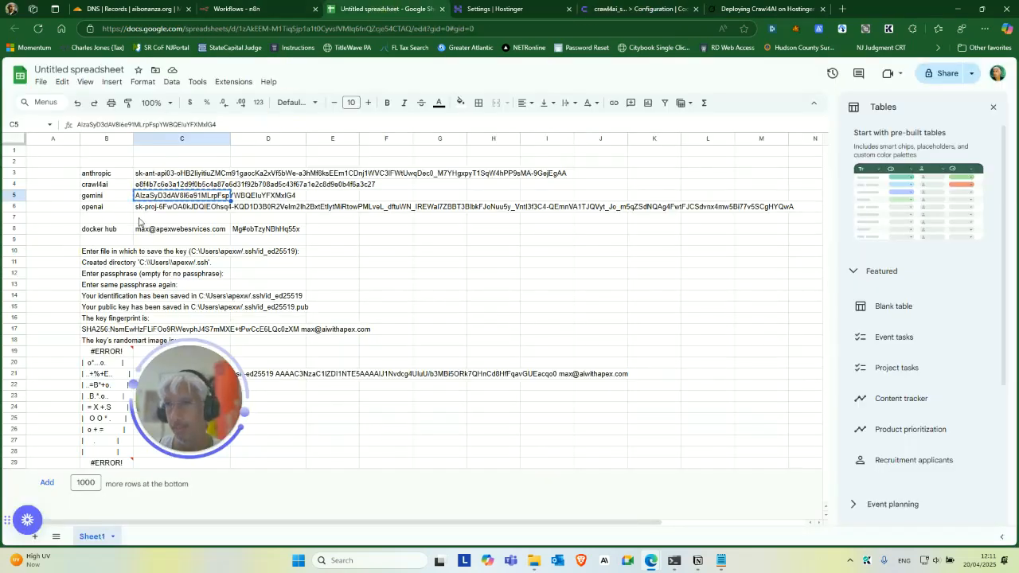
pyautogui.click(147, 209)
pyautogui.click(759, 6)
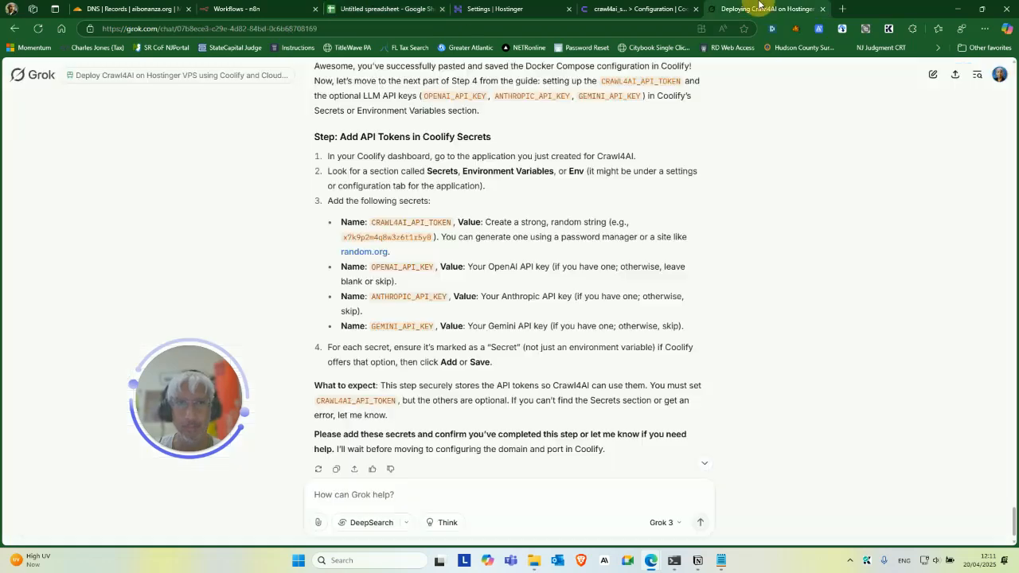
pyautogui.click(637, 8)
pyautogui.click(603, 456)
pyautogui.click(672, 468)
pyautogui.hotkey('ctrl', 'v')
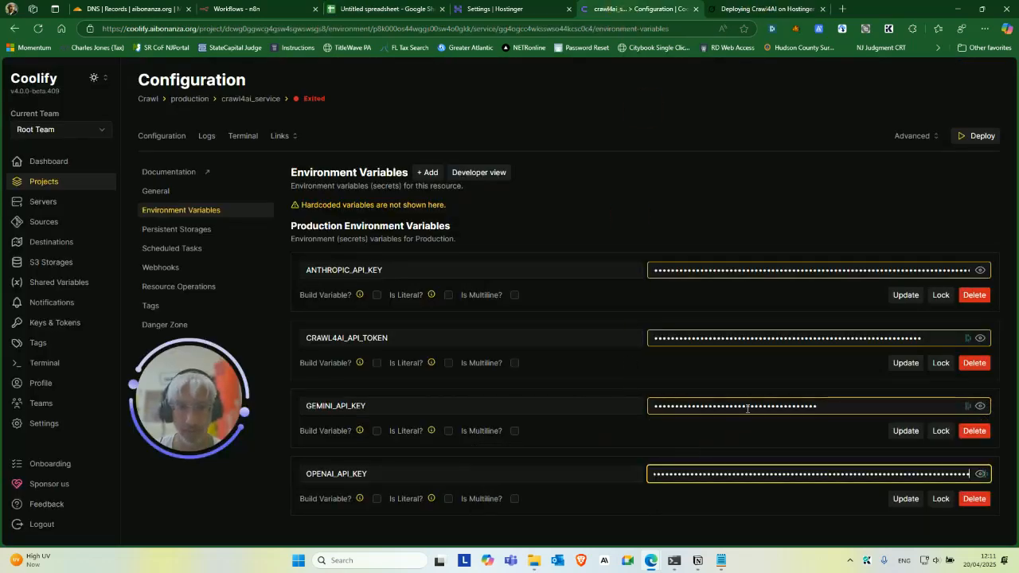
# Step: Update all four production environment variables with their new values and dismiss the password manager's offer to save a login
pyautogui.click(906, 500)
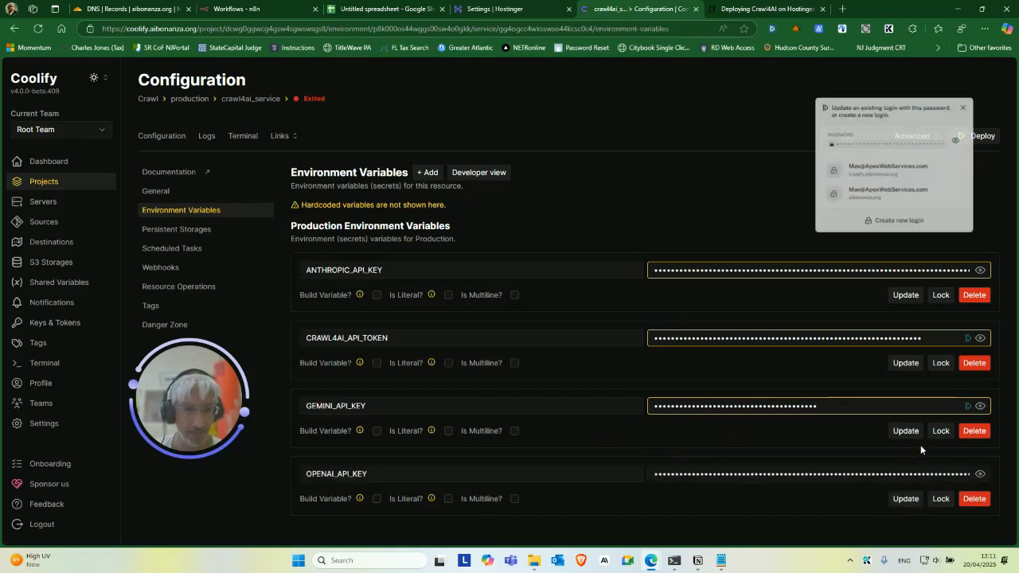
pyautogui.click(905, 431)
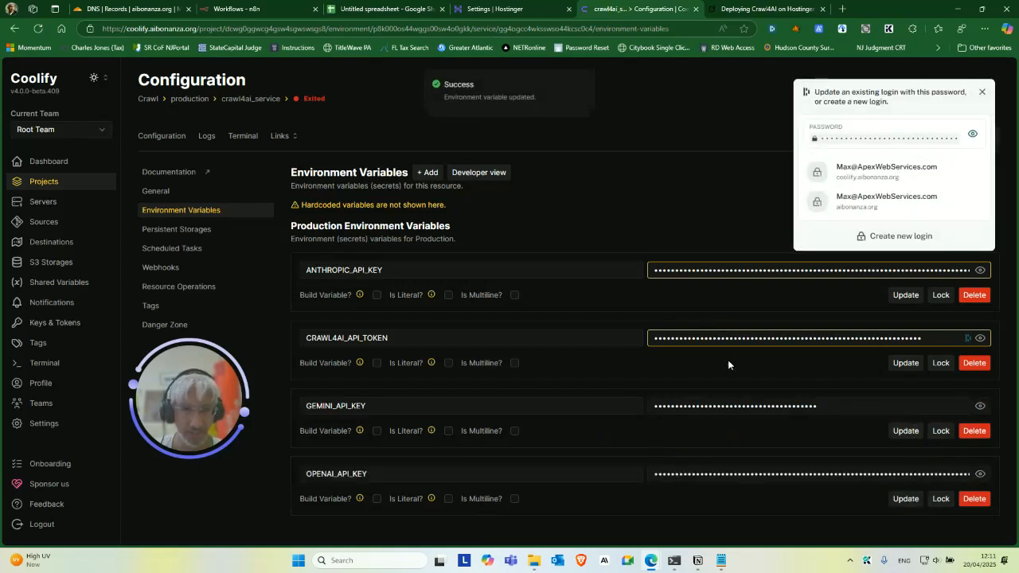
pyautogui.click(905, 363)
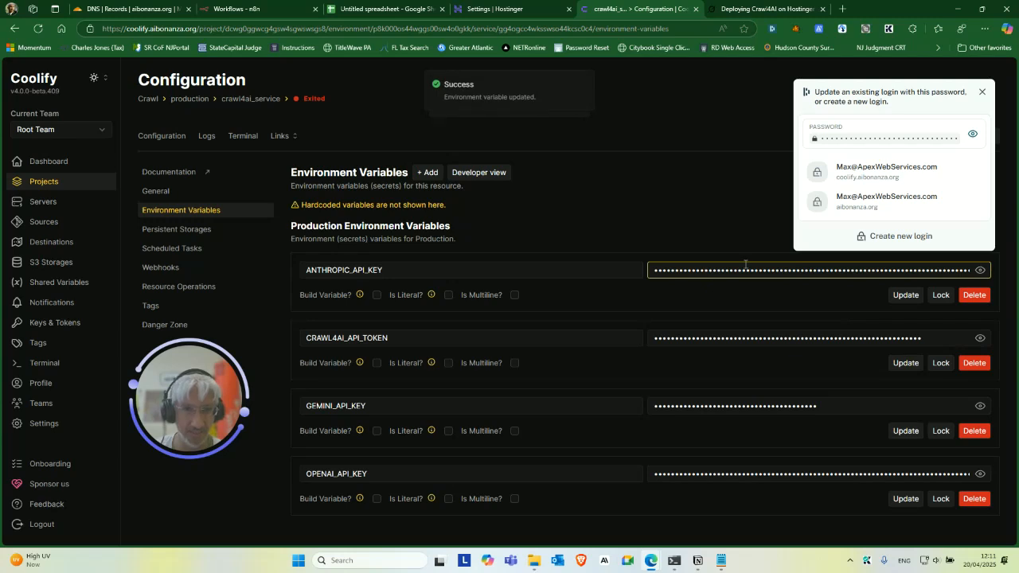
pyautogui.click(905, 295)
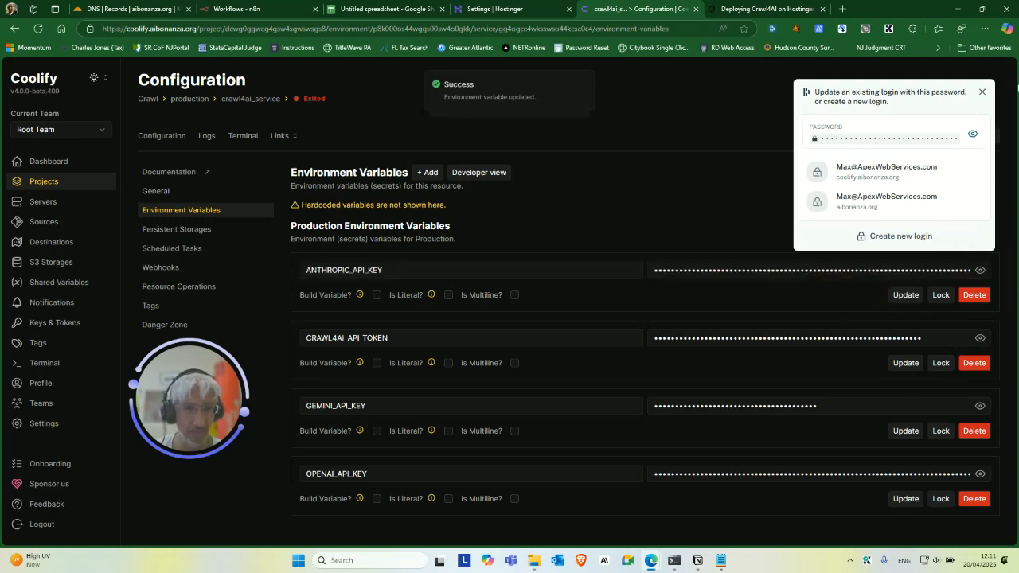
pyautogui.click(982, 91)
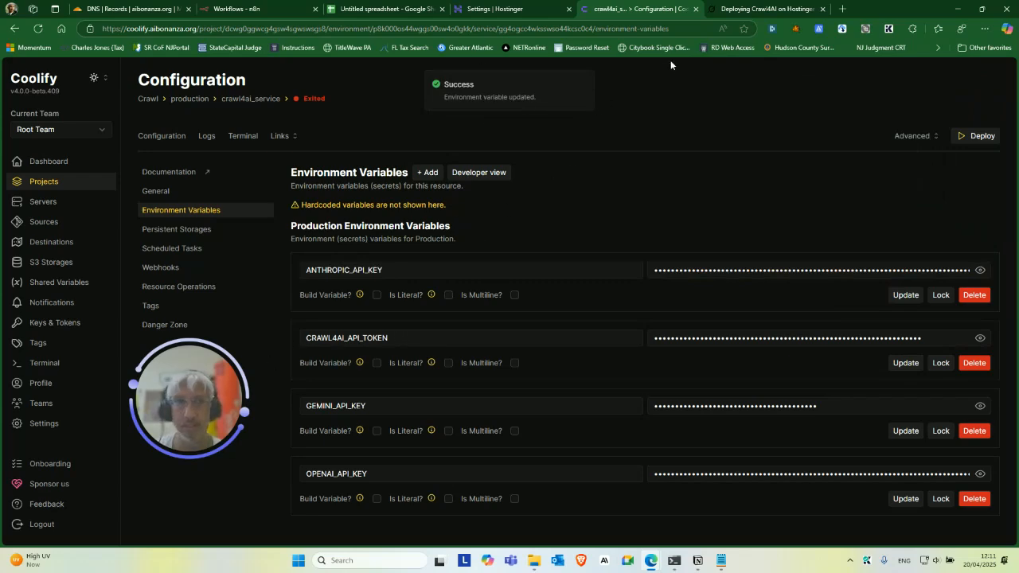
# Step: Read Grok's instructions on the domain, internal port and service deployment, and return to the service's configuration in Coolify
pyautogui.hotkey('ctrl', 'Tab')
pyautogui.scroll(-1, 437, 251)
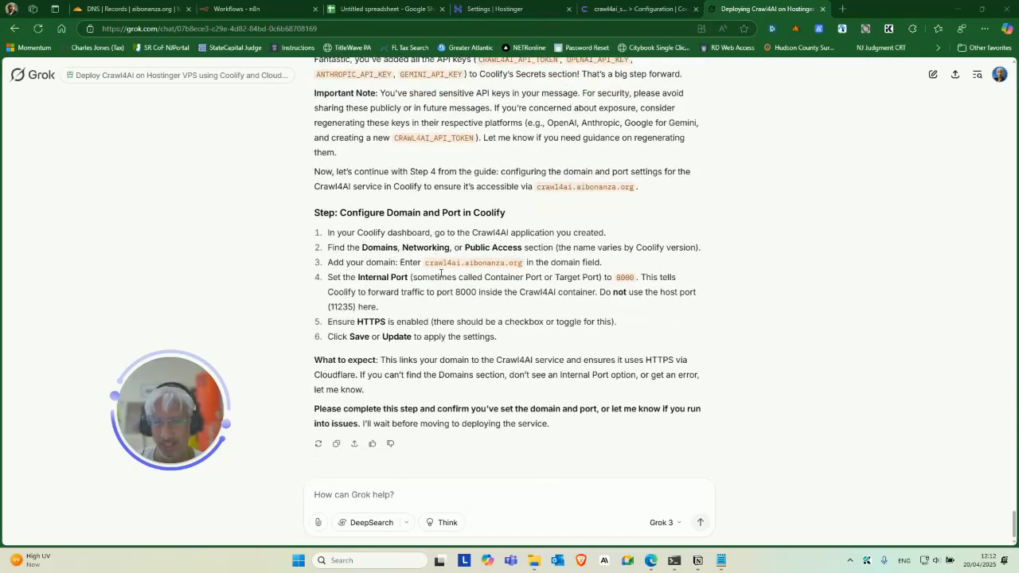
pyautogui.moveTo(426, 263); pyautogui.dragTo(537, 268)
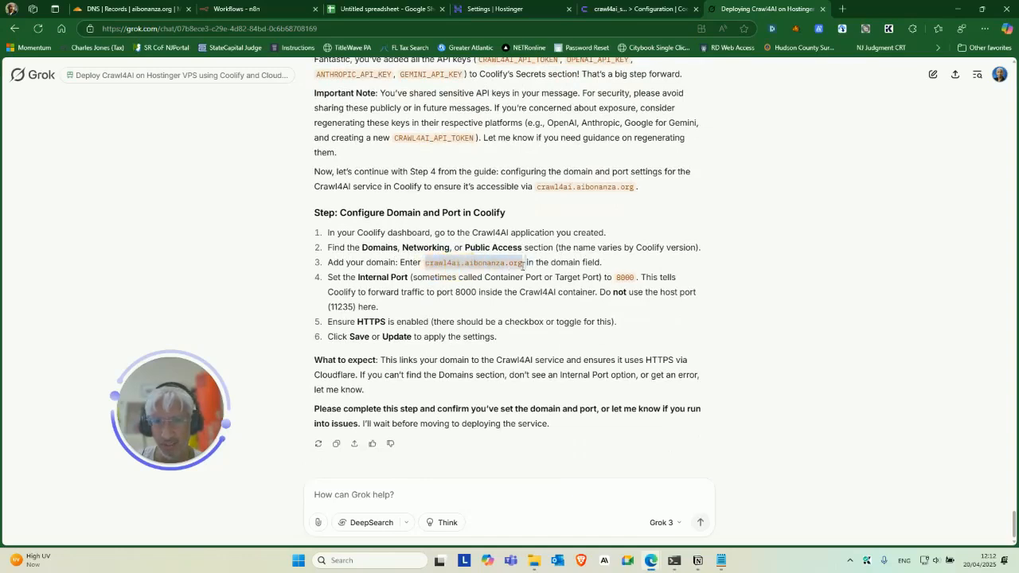
pyautogui.click(503, 285)
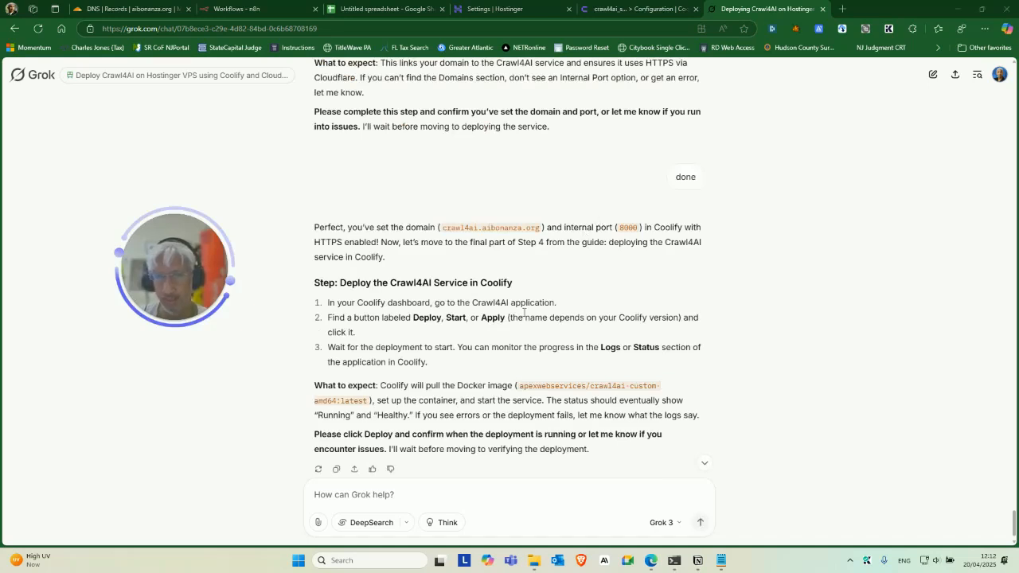
pyautogui.scroll(-1, 507, 351)
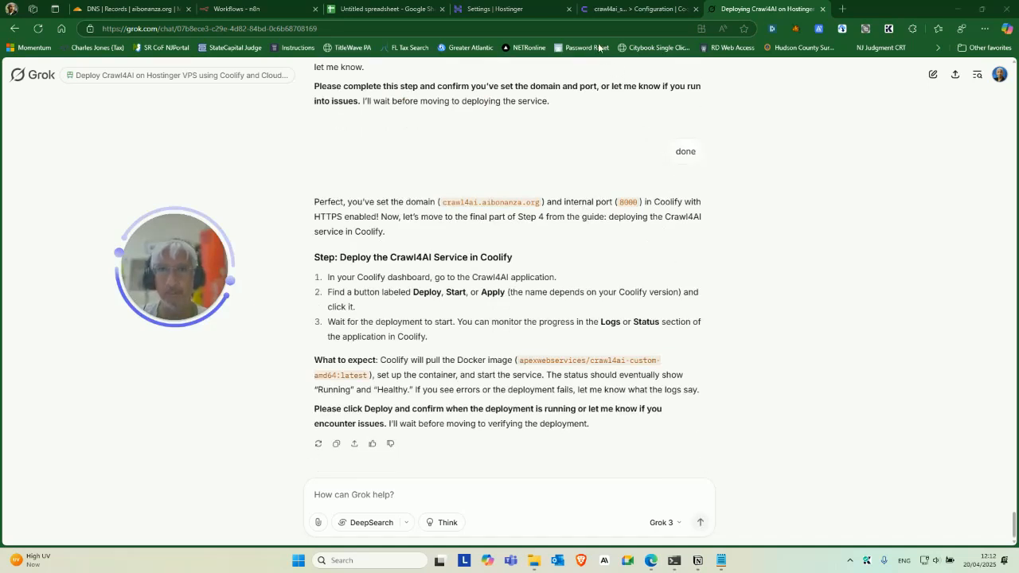
pyautogui.click(615, 6)
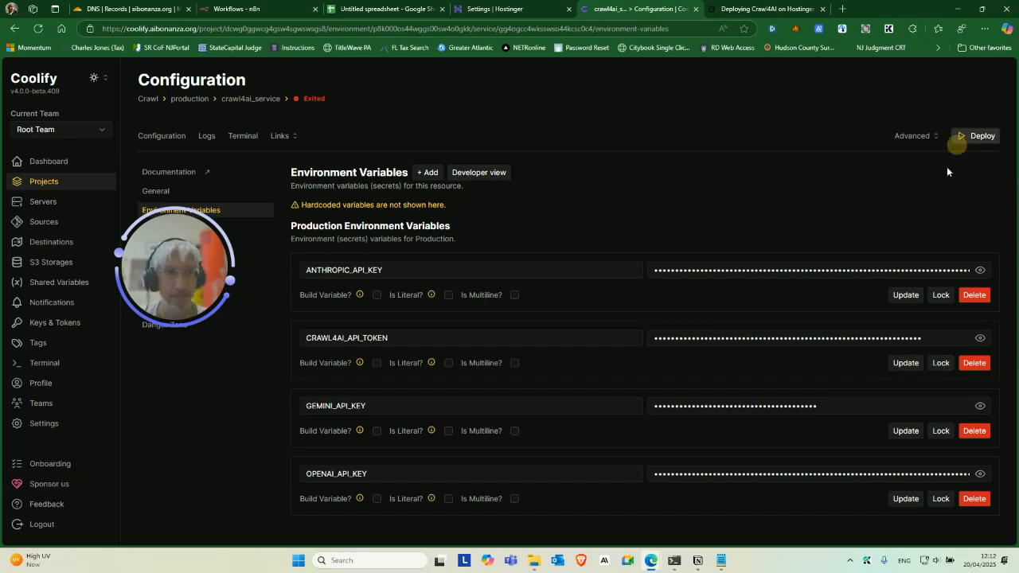
# Step: Deploy the Crawl4AI service and copy its complete startup log before closing the log view
pyautogui.click(976, 135)
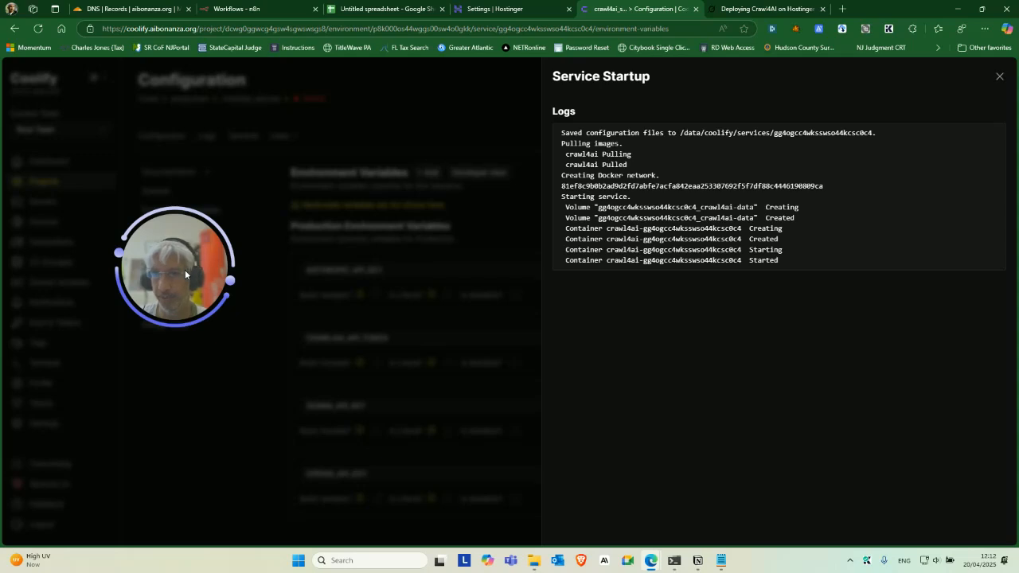
pyautogui.moveTo(837, 268); pyautogui.dragTo(562, 132)
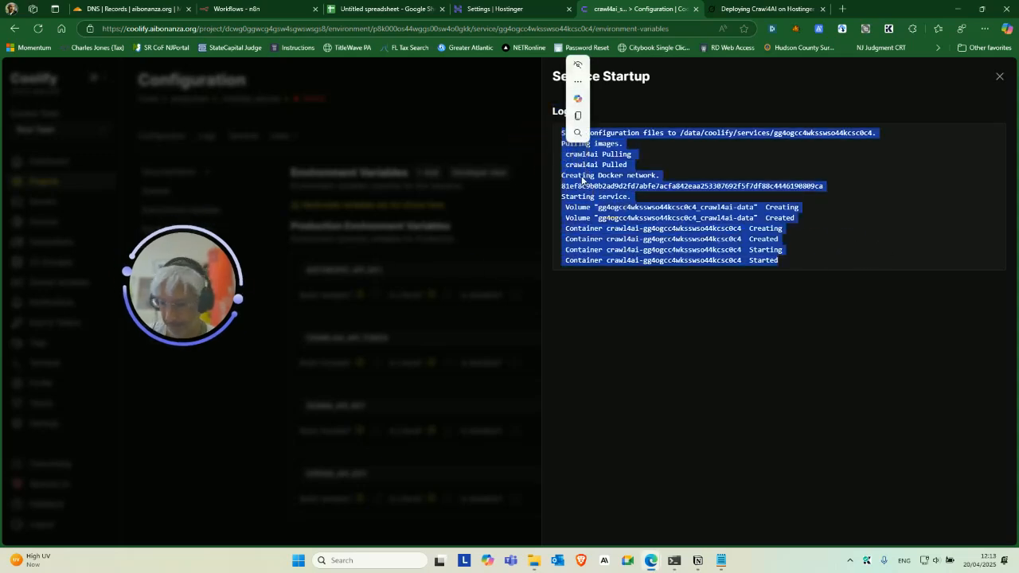
pyautogui.click(210, 434)
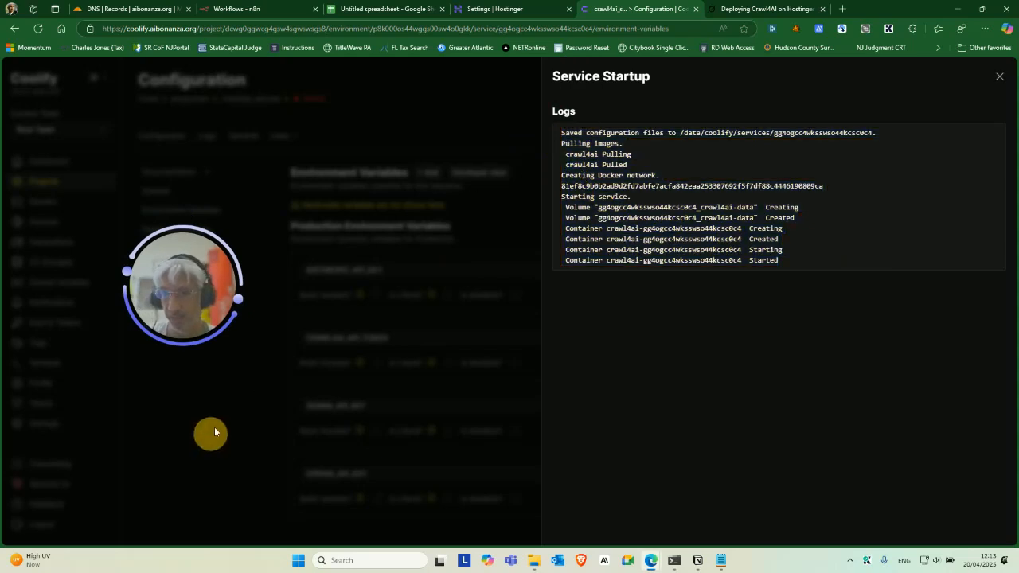
pyautogui.click(999, 76)
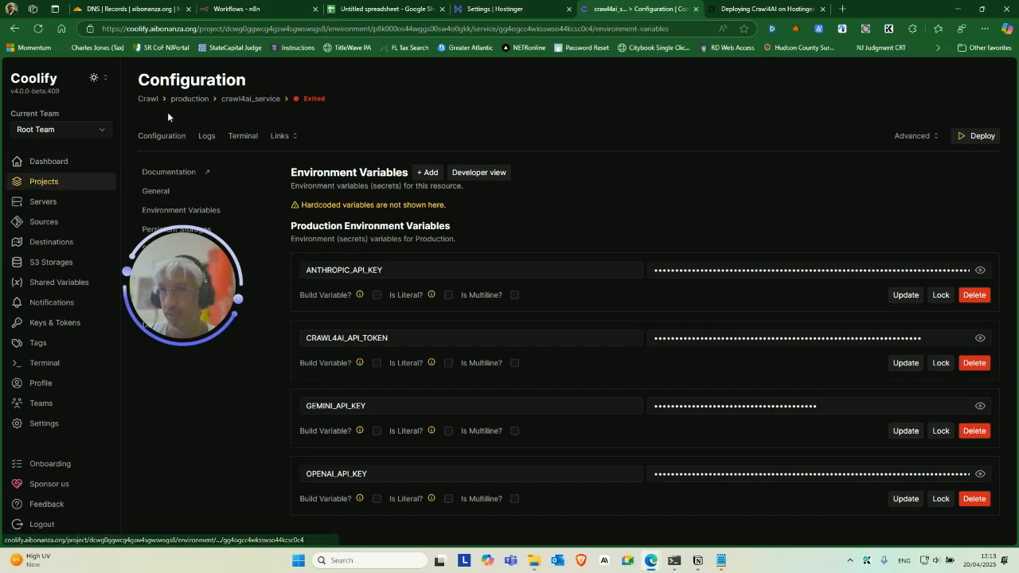
# Step: Reopen crawl4ai_service through the Crawl project's production environment and refresh its status
pyautogui.click(149, 99)
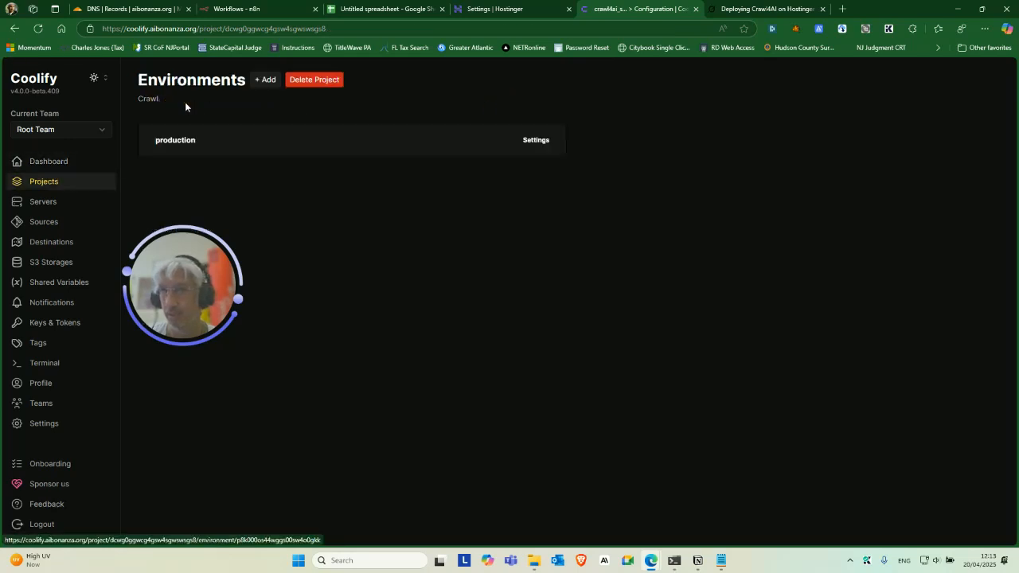
pyautogui.click(356, 150)
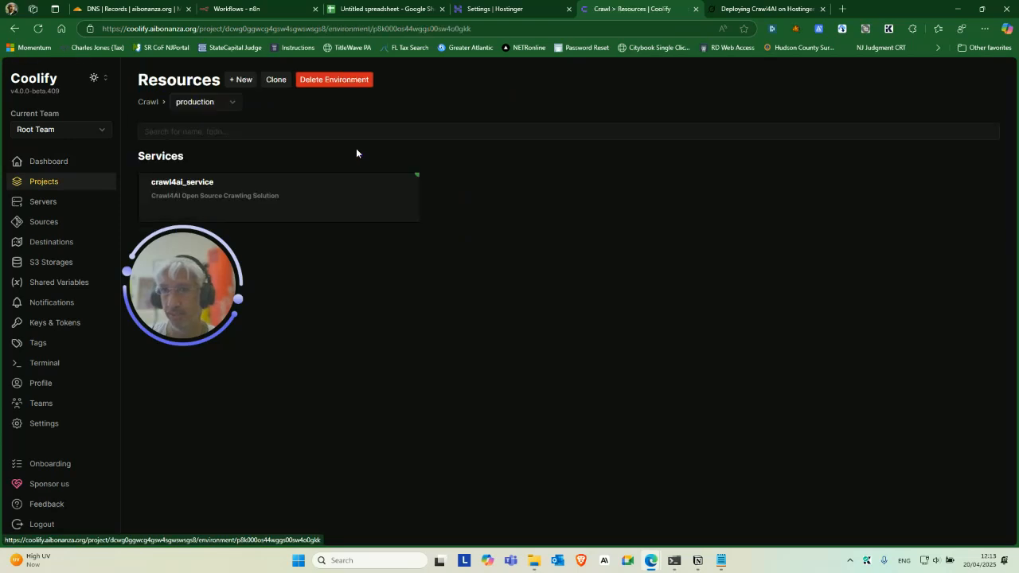
pyautogui.click(262, 197)
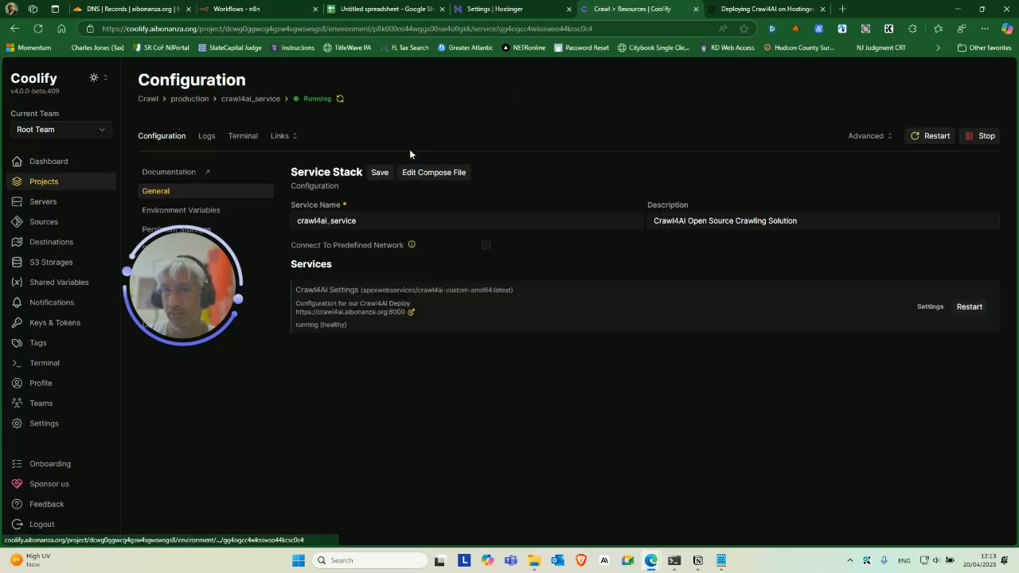
pyautogui.click(342, 103)
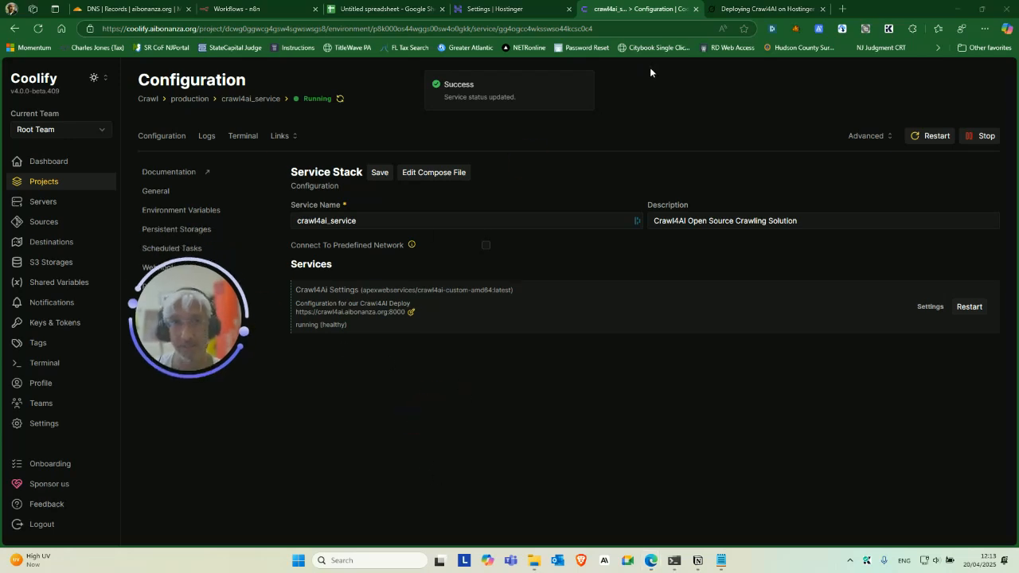
# Step: Switch to the Grok chat and send it the copied service startup log
pyautogui.click(756, 9)
pyautogui.click(391, 512)
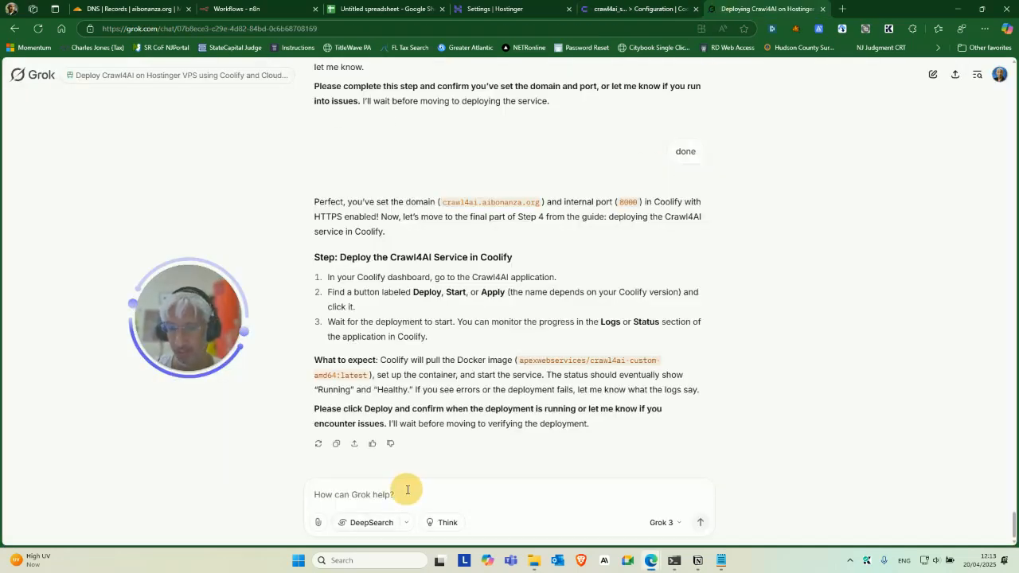
pyautogui.hotkey('ctrl', 'v')
pyautogui.press('Return')
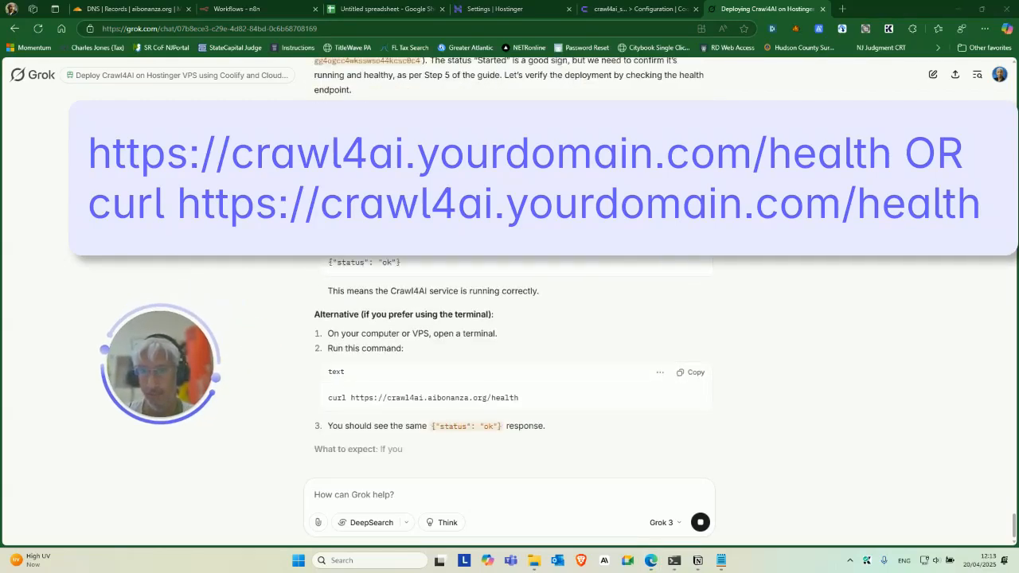
pyautogui.scroll(1, 593, 328)
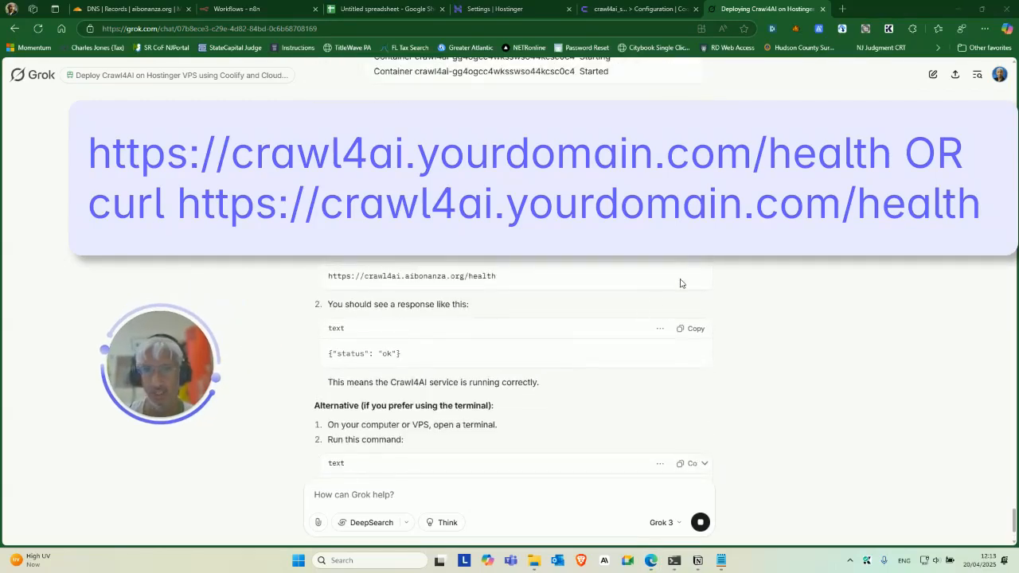
pyautogui.click(842, 10)
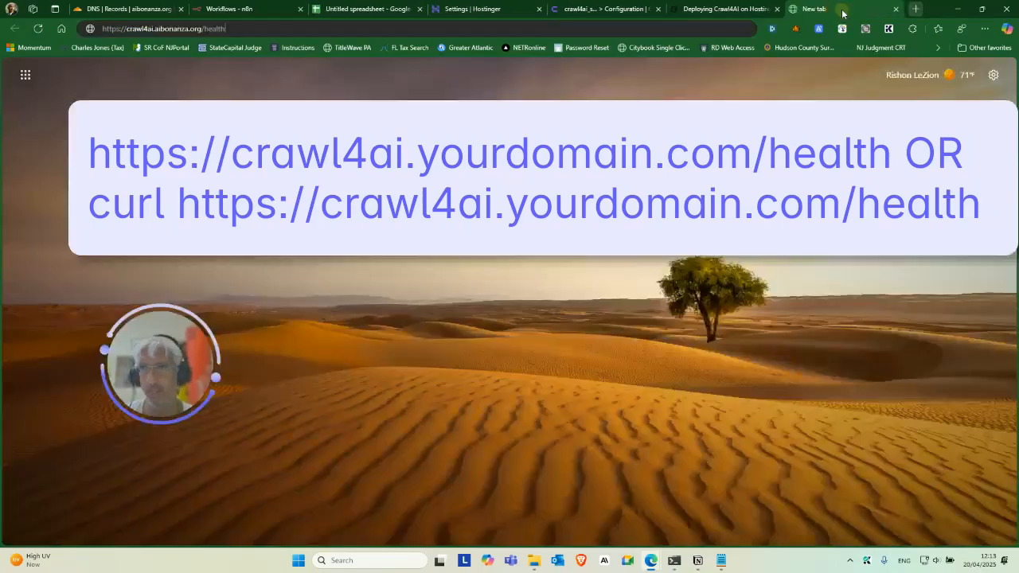
pyautogui.write('https://crawl4ai.aibonanza.org/health')
pyautogui.press('Return')
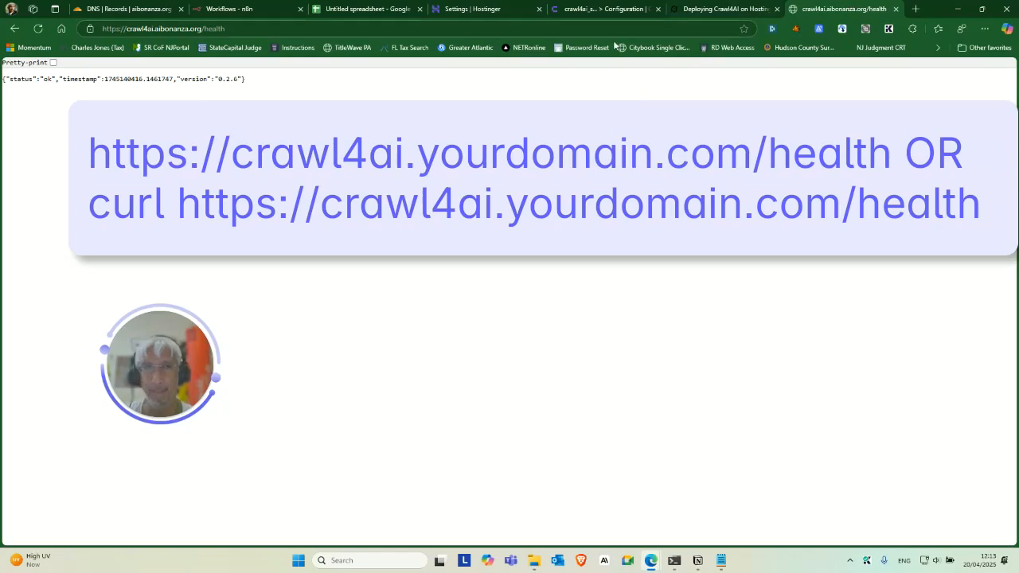
pyautogui.tripleClick(351, 80)
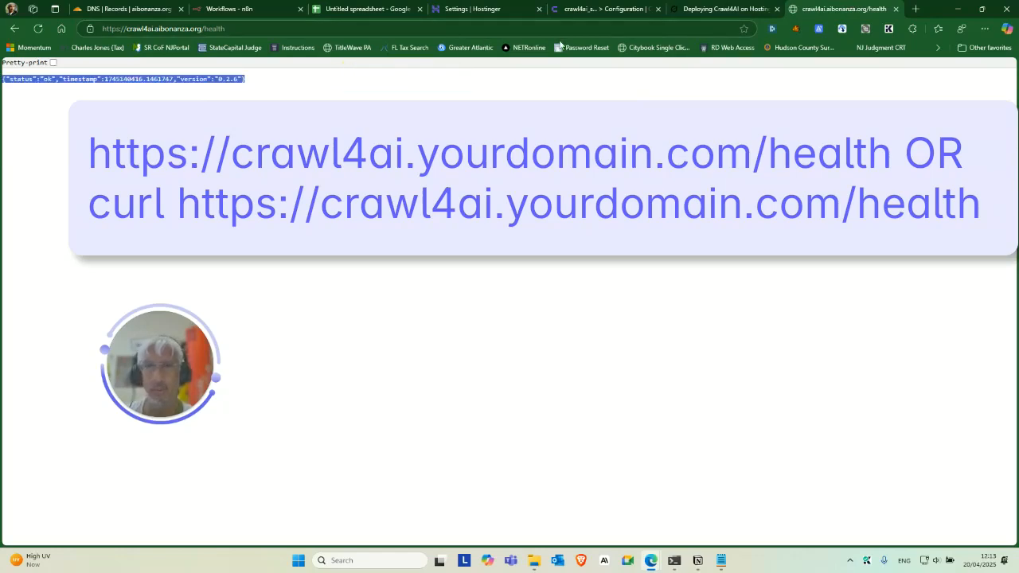
pyautogui.click(689, 8)
pyautogui.scroll(-2, 517, 264)
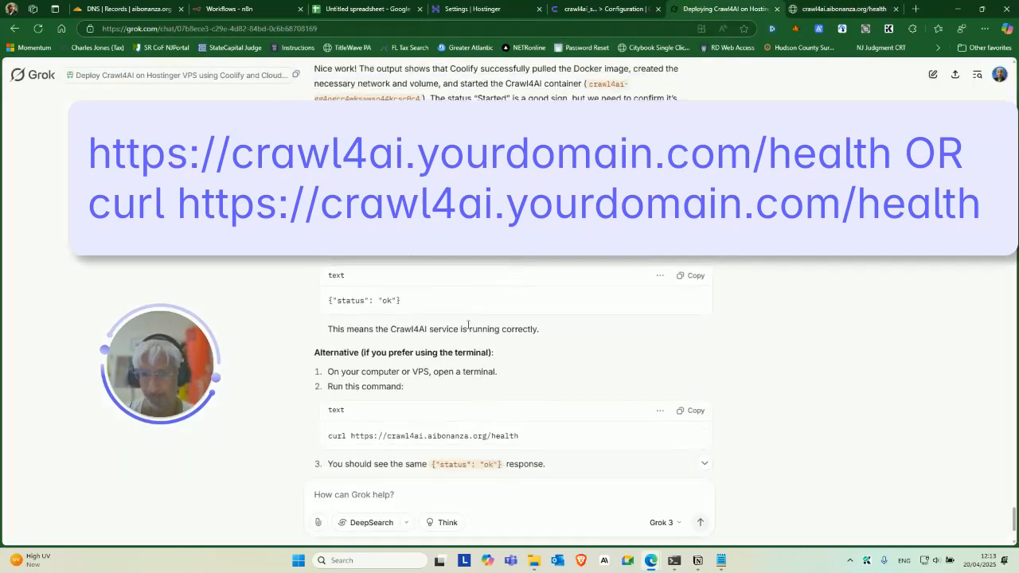
pyautogui.scroll(-1, 575, 324)
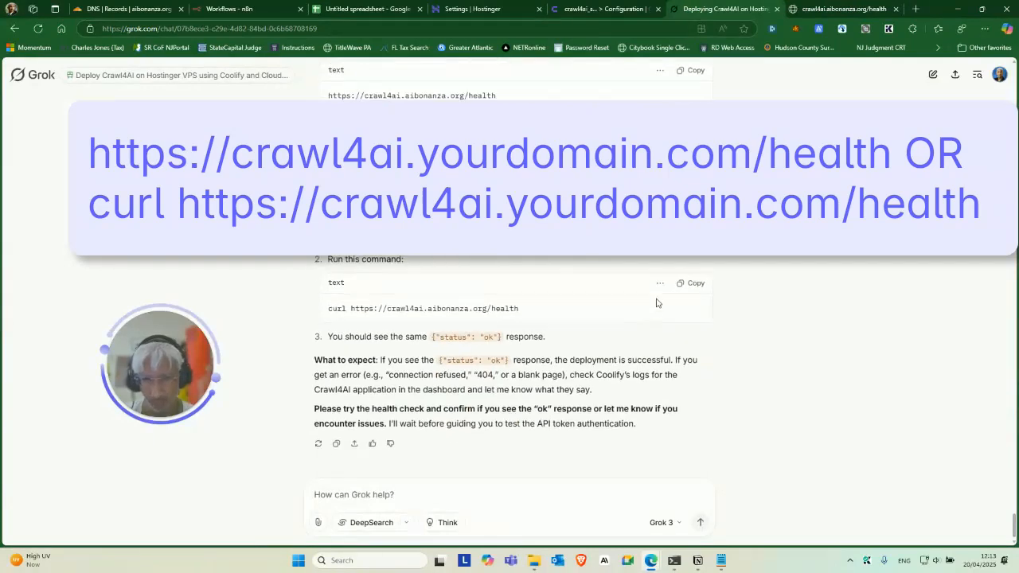
pyautogui.click(692, 283)
pyautogui.click(676, 561)
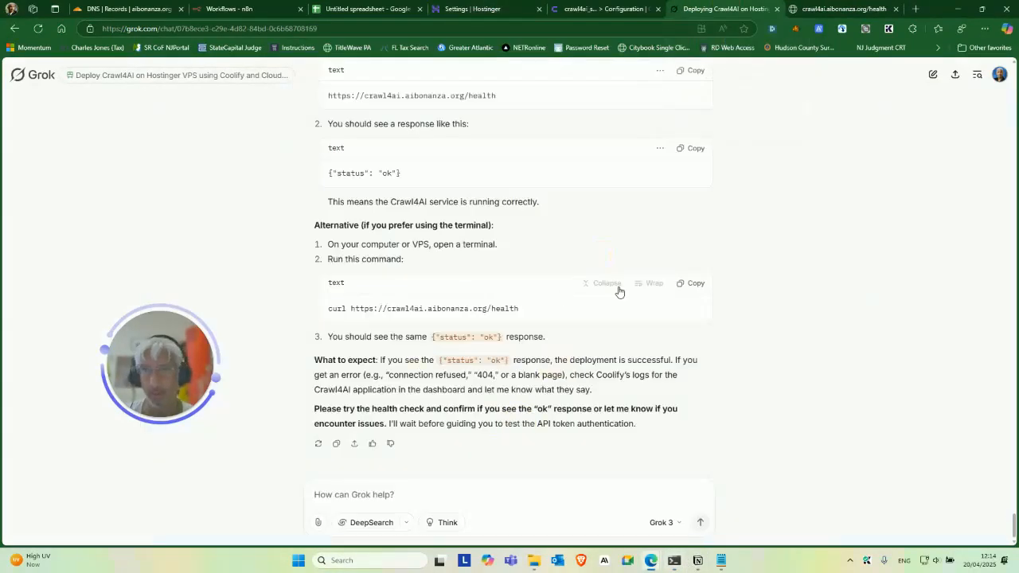
pyautogui.click(691, 283)
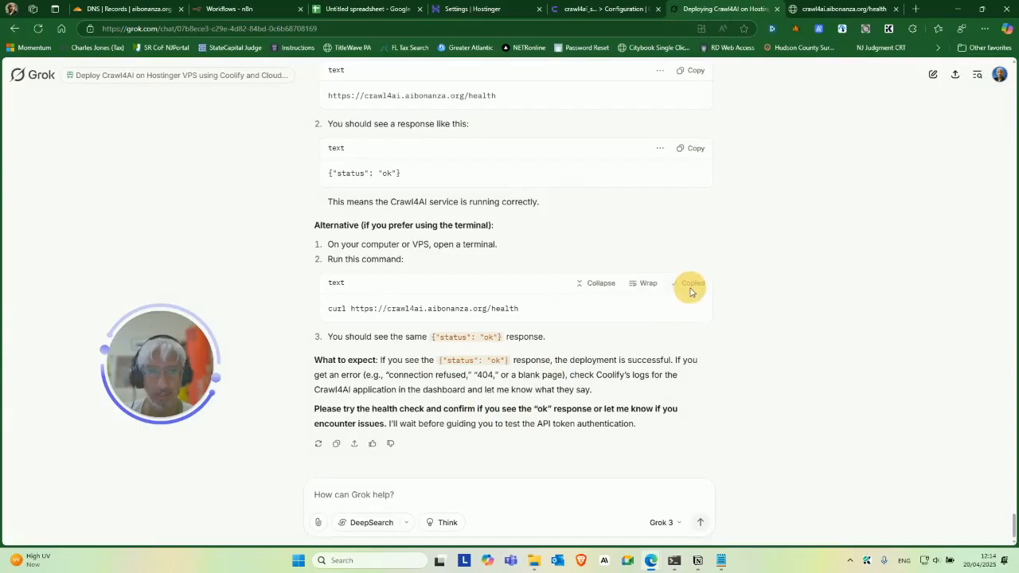
pyautogui.click(672, 561)
pyautogui.rightClick(678, 448)
pyautogui.press('Return')
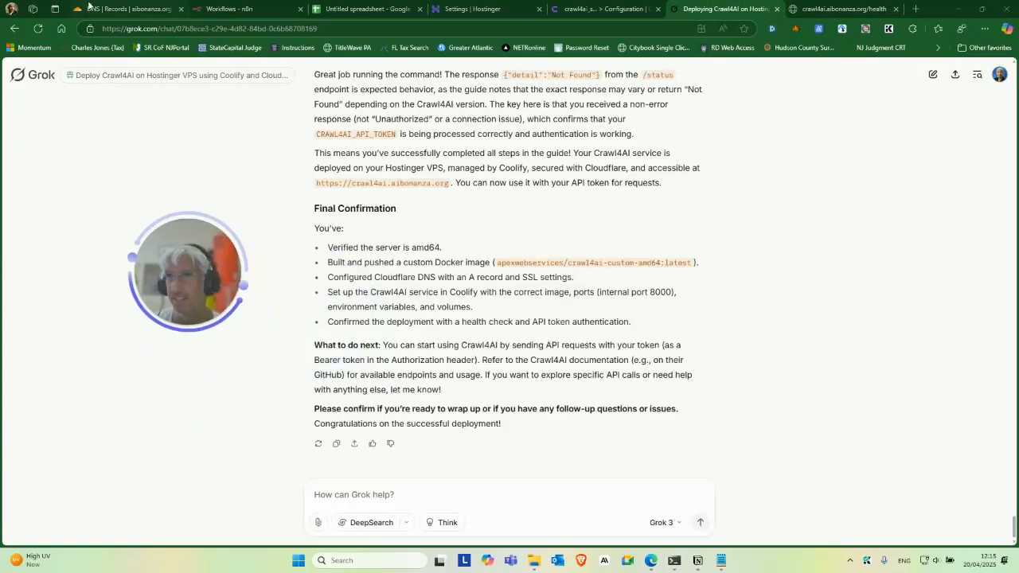
# Step: Switch to n8n and open the workflow "Crawl4AI on Coolify Hostinger Cloudflare"
pyautogui.click(230, 9)
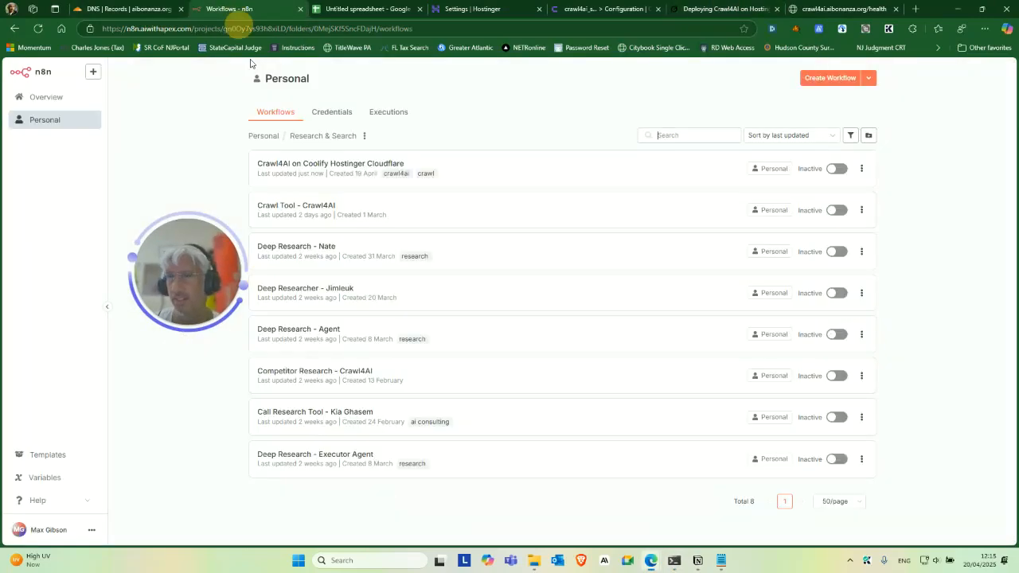
pyautogui.moveTo(177, 254); pyautogui.dragTo(127, 348)
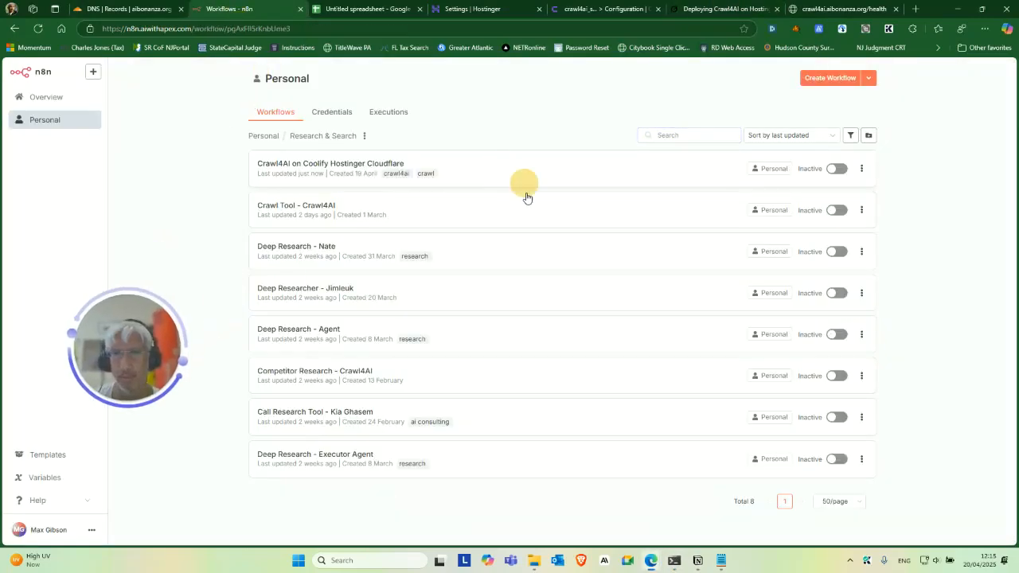
pyautogui.click(503, 163)
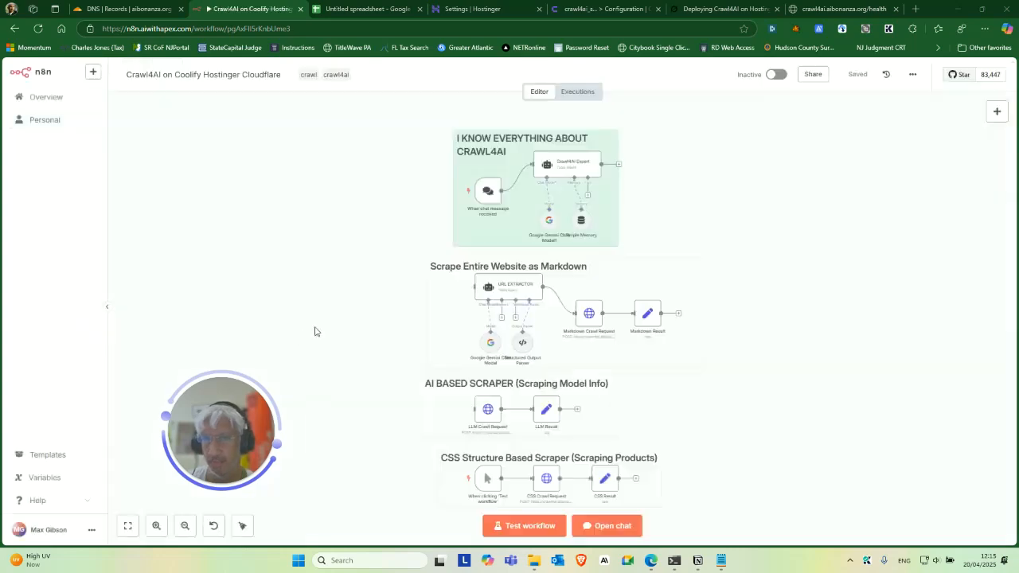
pyautogui.moveTo(226, 427); pyautogui.dragTo(195, 335)
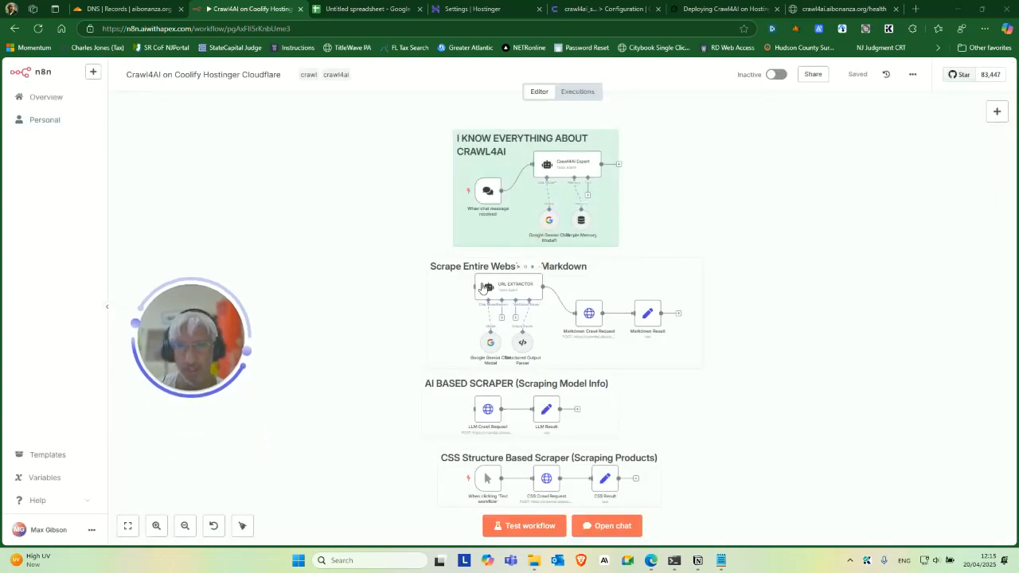
# Step: Disconnect the manual test trigger from CSS Crawl Request, move it beside the AI Based Scraper section and connect it to LLM Crawl Request
pyautogui.scroll(-2, 405, 399)
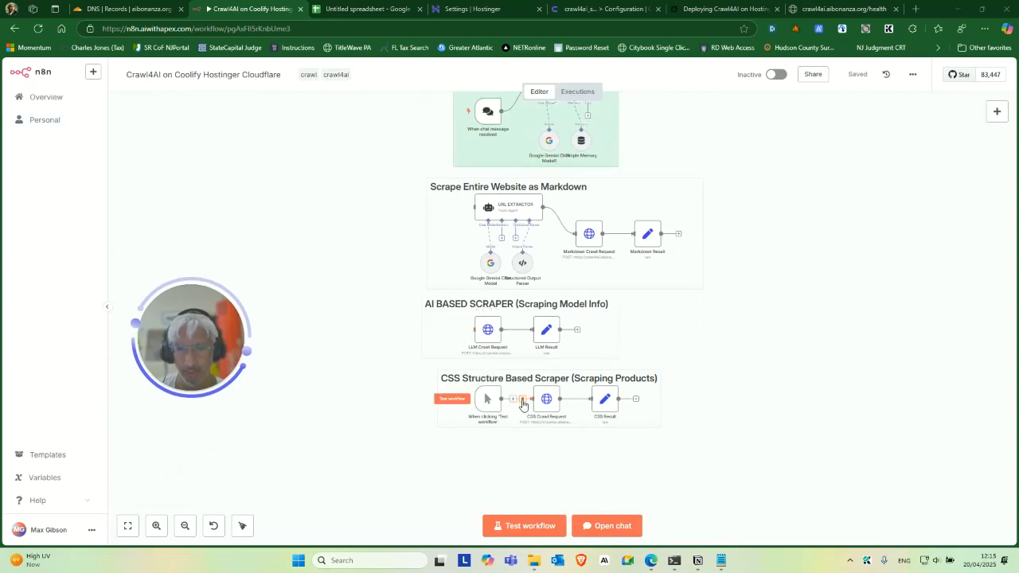
pyautogui.click(523, 401)
pyautogui.moveTo(488, 398); pyautogui.dragTo(476, 329)
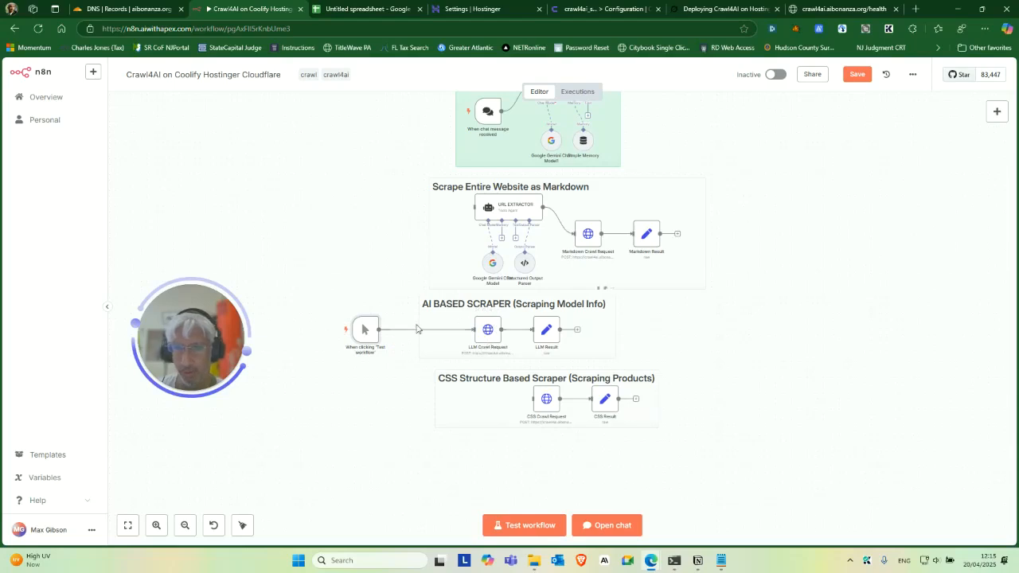
# Step: Run the workflow from the manual trigger to test the AI Based Scraper branch and watch LLM Crawl Request execute
pyautogui.click(338, 329)
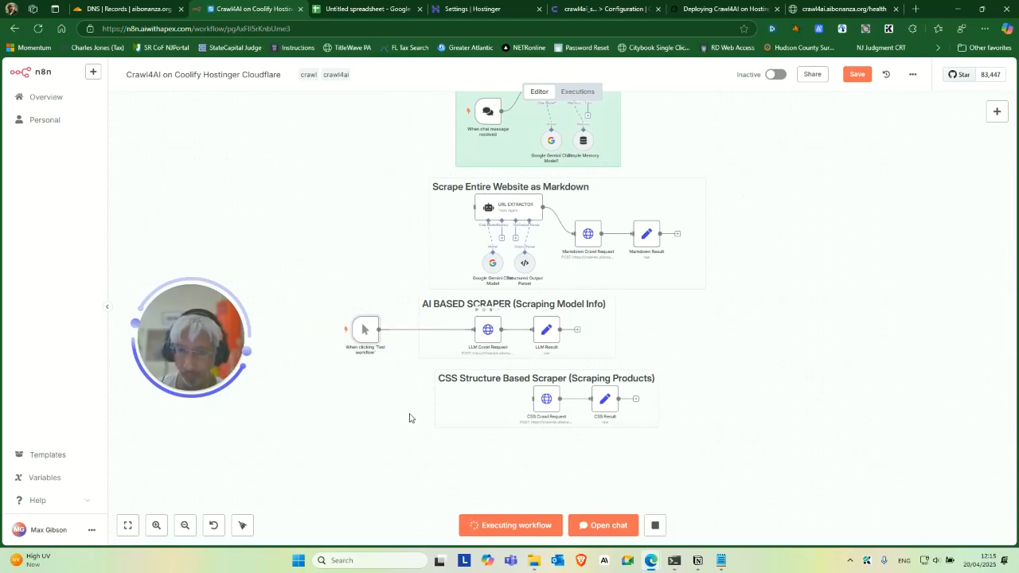
pyautogui.scroll(1, 394, 434)
pyautogui.scroll(3, 395, 434)
pyautogui.moveTo(386, 416); pyautogui.dragTo(313, 477)
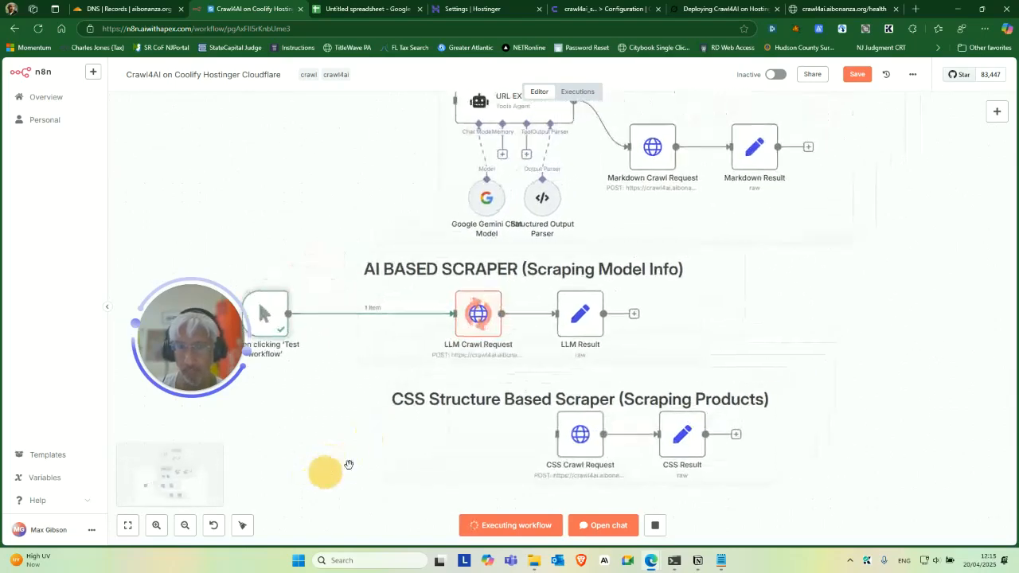
pyautogui.scroll(1, 358, 449)
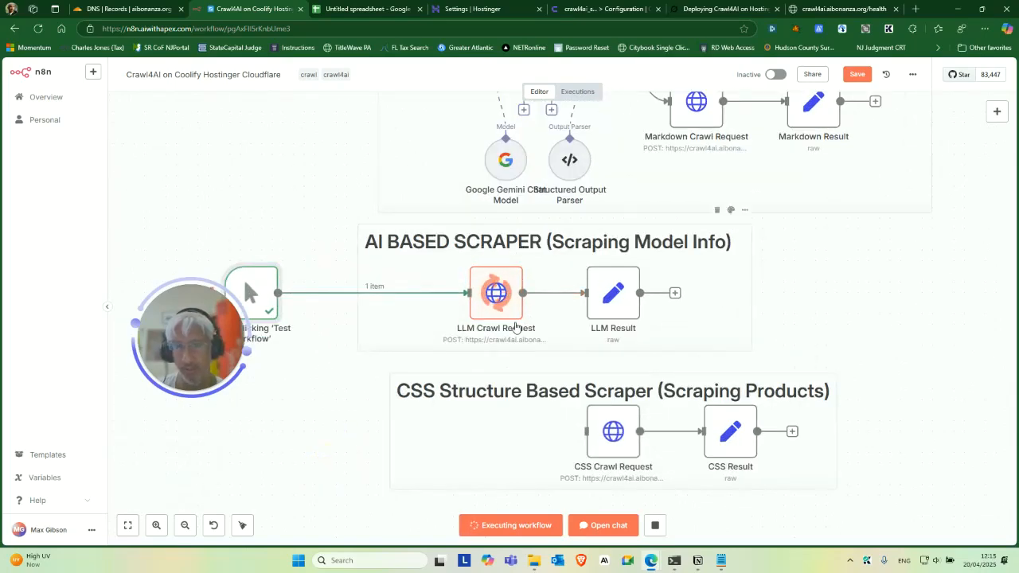